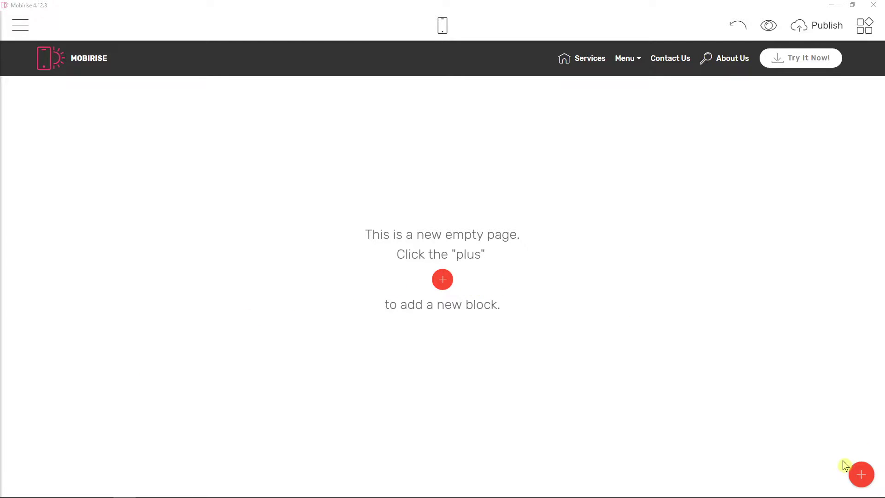
- Open the block library and close it again, leaving only the navigation menu block on the page
{"action": "left_click", "coordinate": [861, 474]}
{"action": "left_click", "coordinate": [545, 232]}
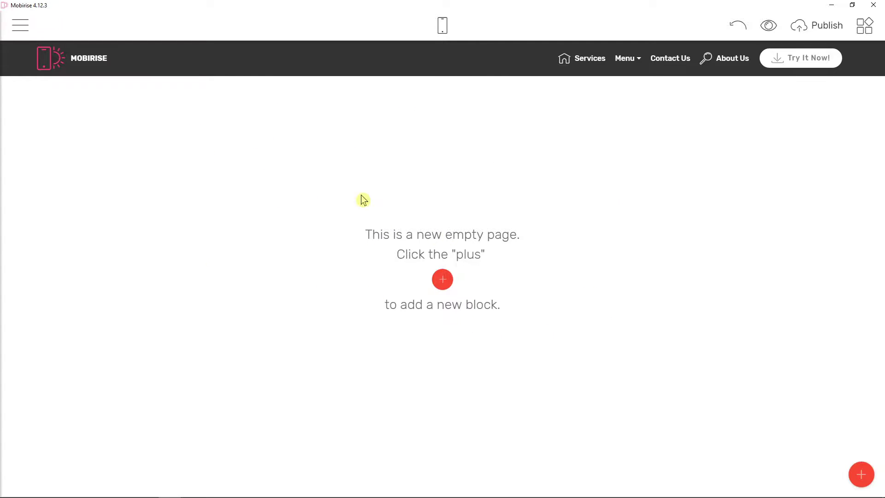
- Create a new page from the Pages list and rename it from Page 2 to Blog
{"action": "left_click", "coordinate": [27, 28]}
{"action": "left_click", "coordinate": [43, 65]}
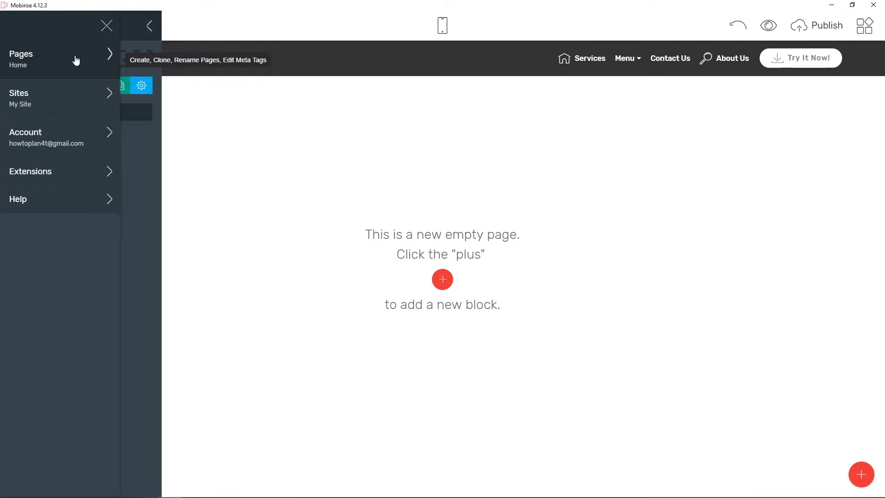
{"action": "left_click", "coordinate": [219, 63]}
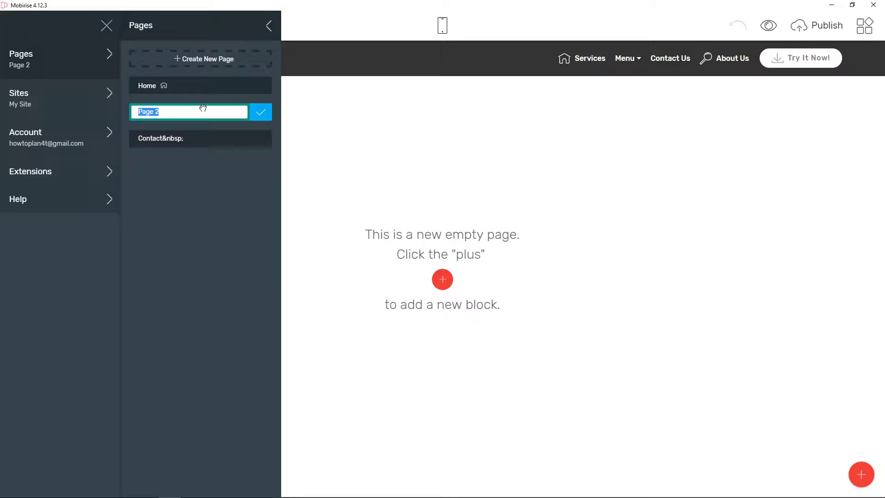
{"action": "type", "text": "Blog"}
{"action": "left_click", "coordinate": [260, 115]}
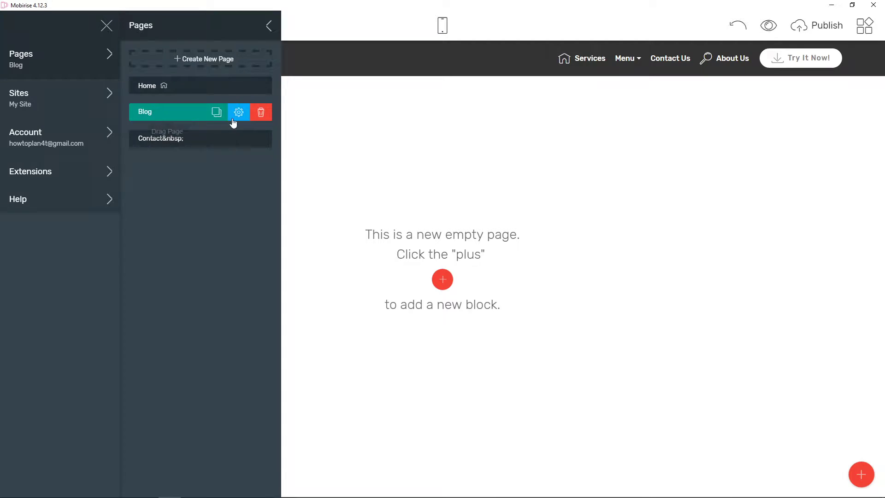
- Add a new navigation menu item next to Services and rename it Blog
{"action": "left_click", "coordinate": [599, 65]}
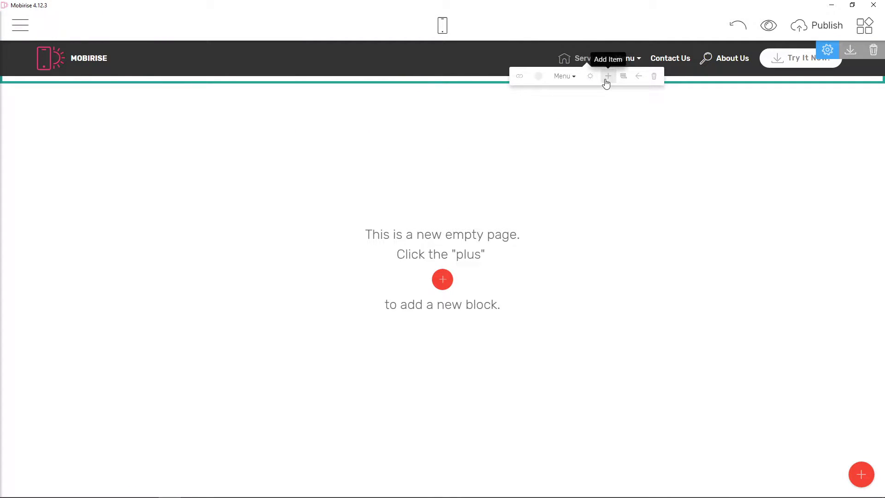
{"action": "left_click", "coordinate": [605, 80]}
{"action": "double_click", "coordinate": [584, 57]}
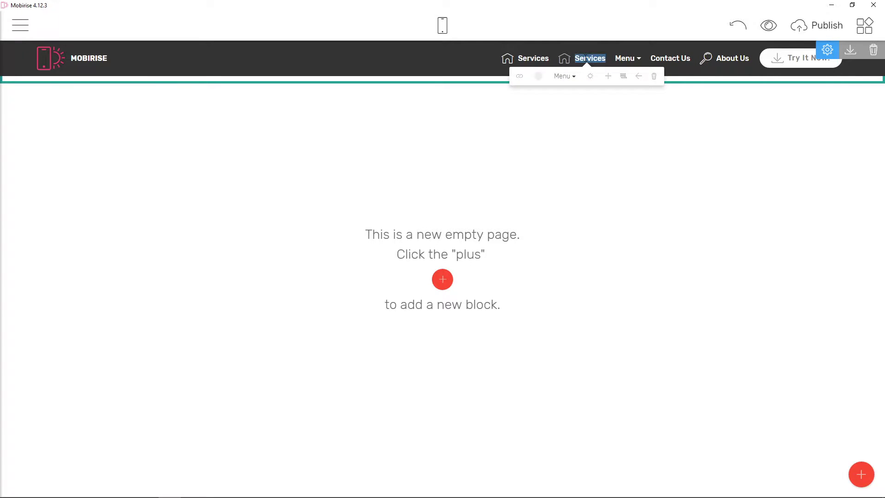
{"action": "type", "text": "Blog"}
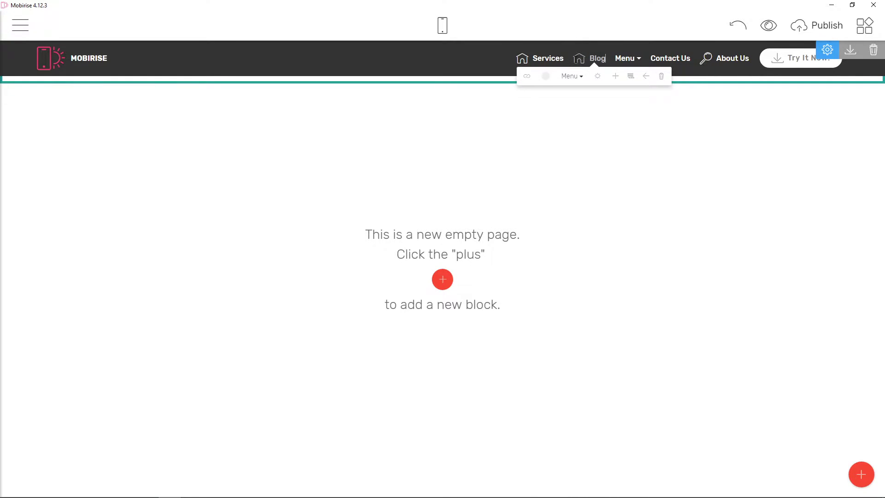
- Replace the Blog item's icon with the pencil icon
{"action": "left_click", "coordinate": [578, 57]}
{"action": "left_click", "coordinate": [306, 145]}
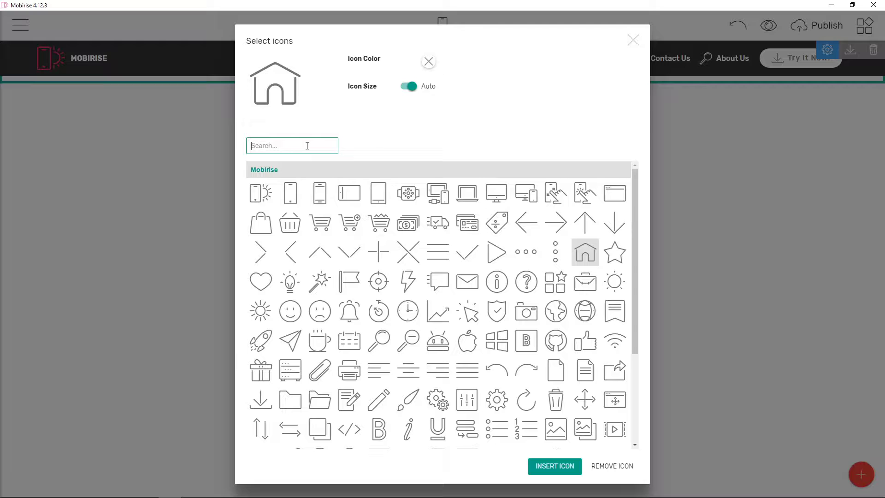
{"action": "type", "text": "blog"}
{"action": "key", "text": "BackSpace"}
{"action": "key", "text": "BackSpace"}
{"action": "key", "text": "BackSpace"}
{"action": "key", "text": "BackSpace"}
{"action": "type", "text": "wr"}
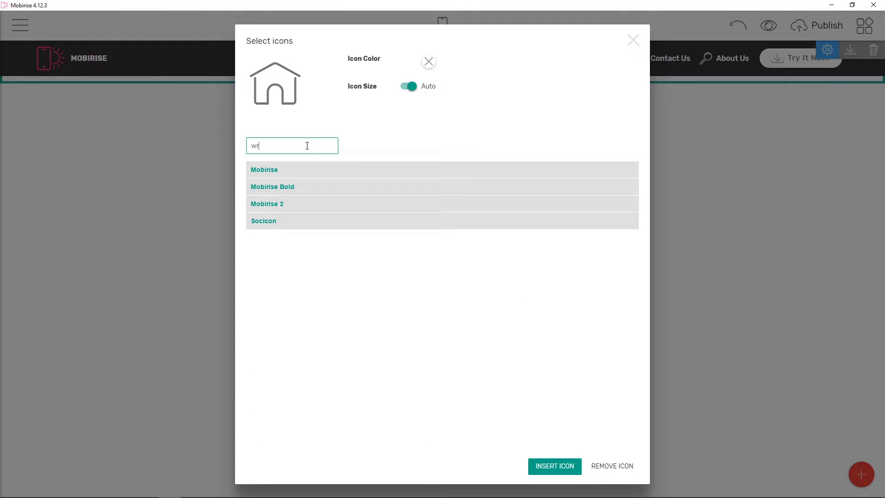
{"action": "key", "text": "BackSpace"}
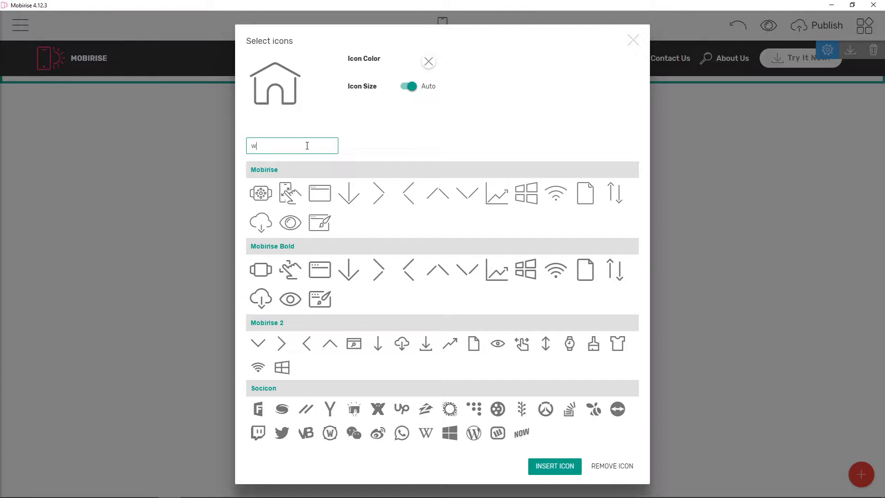
{"action": "key", "text": "BackSpace"}
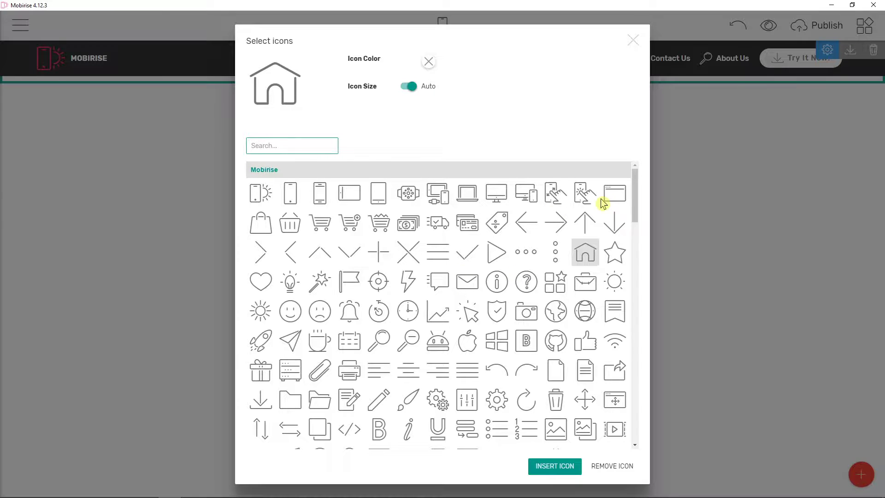
{"action": "scroll", "coordinate": [305, 235], "scroll_direction": "down", "scroll_amount": 1}
{"action": "scroll", "coordinate": [305, 234], "scroll_direction": "down", "scroll_amount": 2}
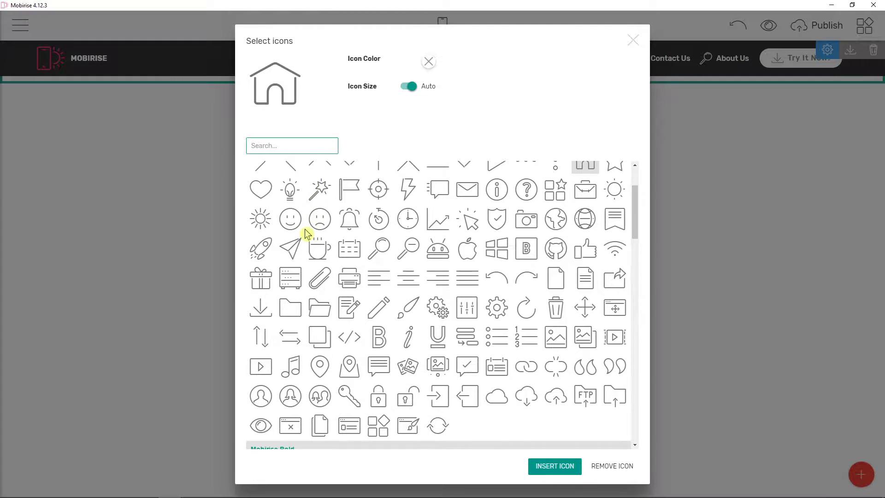
{"action": "left_click", "coordinate": [387, 262]}
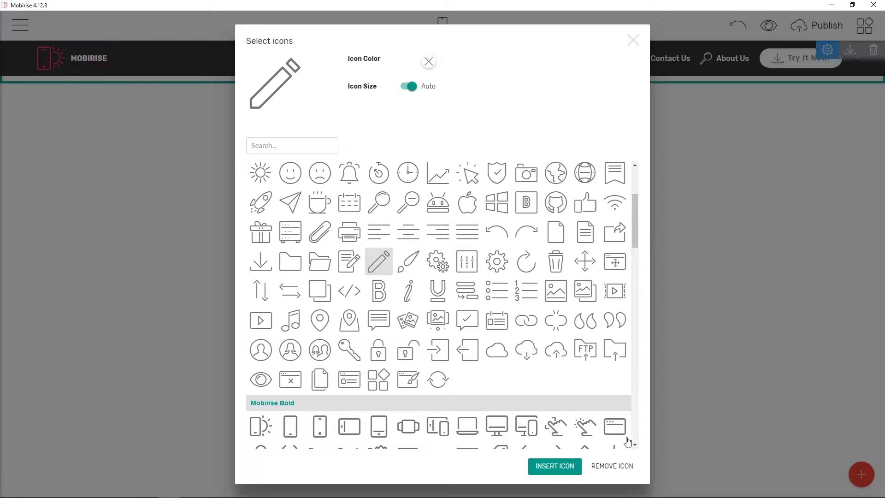
{"action": "left_click", "coordinate": [555, 466]}
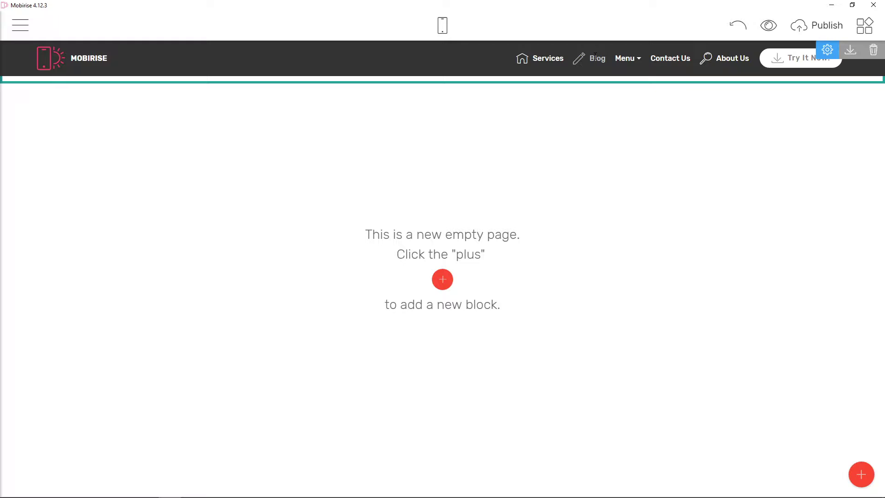
- Review the site's pages list in the main menu, then close the menus
{"action": "left_click", "coordinate": [20, 25]}
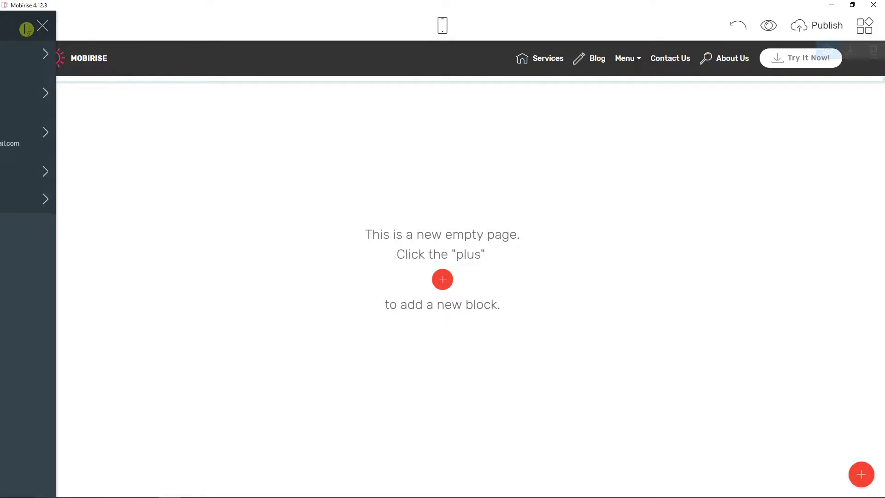
{"action": "left_click", "coordinate": [75, 71]}
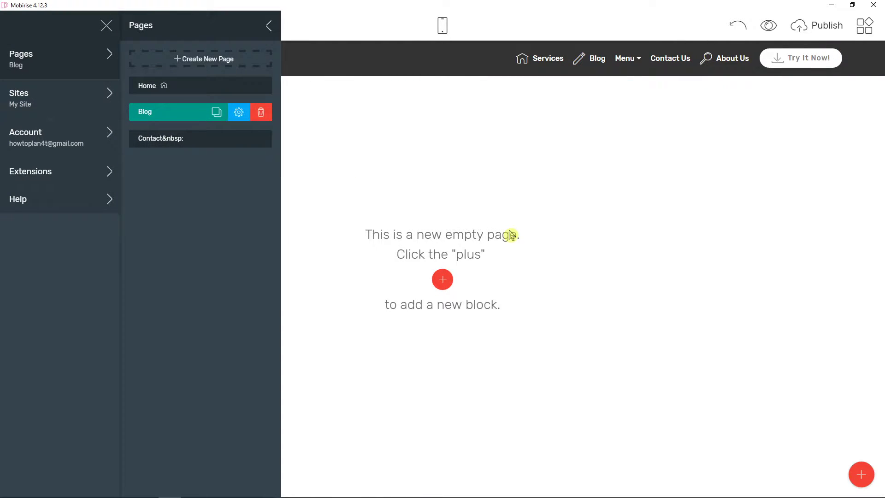
{"action": "left_click", "coordinate": [664, 288]}
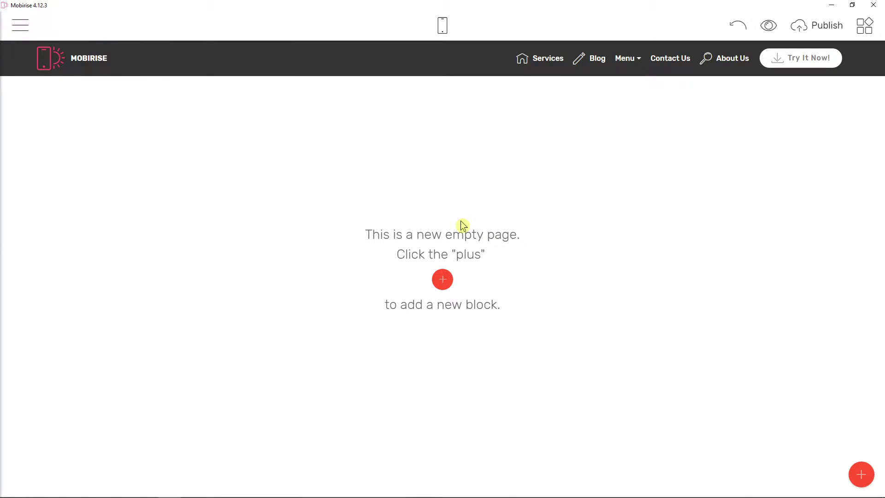
- Add a Full Screen Intro block below the navigation menu
{"action": "left_click", "coordinate": [862, 473]}
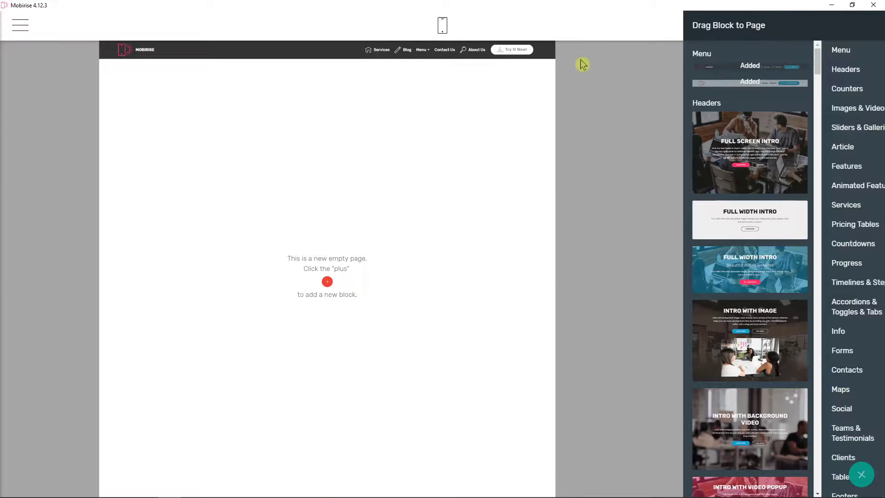
{"action": "left_click", "coordinate": [743, 136]}
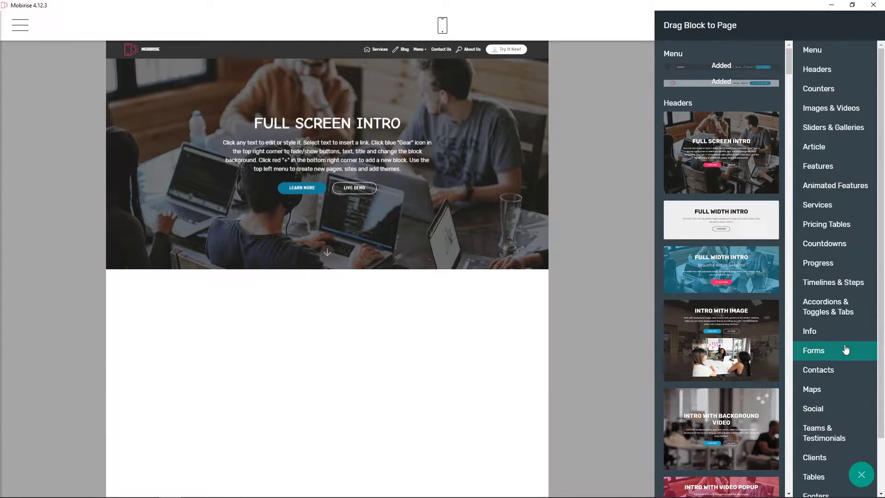
{"action": "scroll", "coordinate": [845, 349], "scroll_direction": "down", "scroll_amount": 1}
{"action": "scroll", "coordinate": [746, 300], "scroll_direction": "down", "scroll_amount": 8}
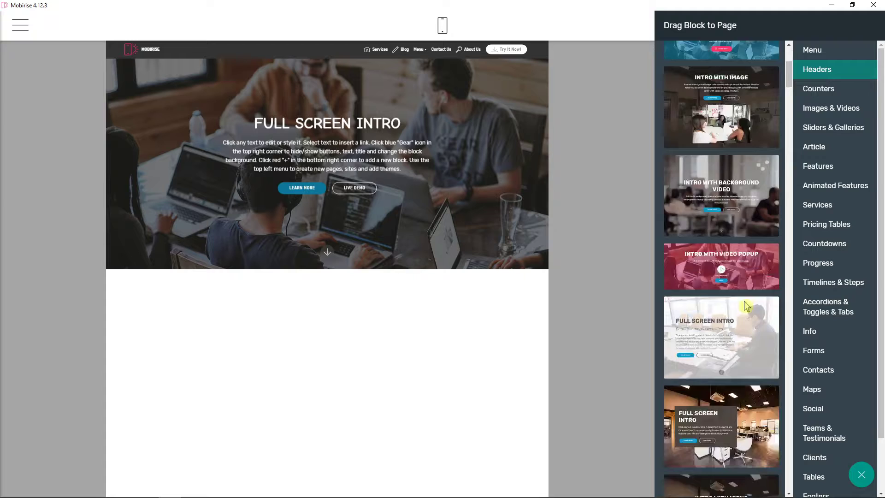
{"action": "scroll", "coordinate": [746, 300], "scroll_direction": "down", "scroll_amount": 10}
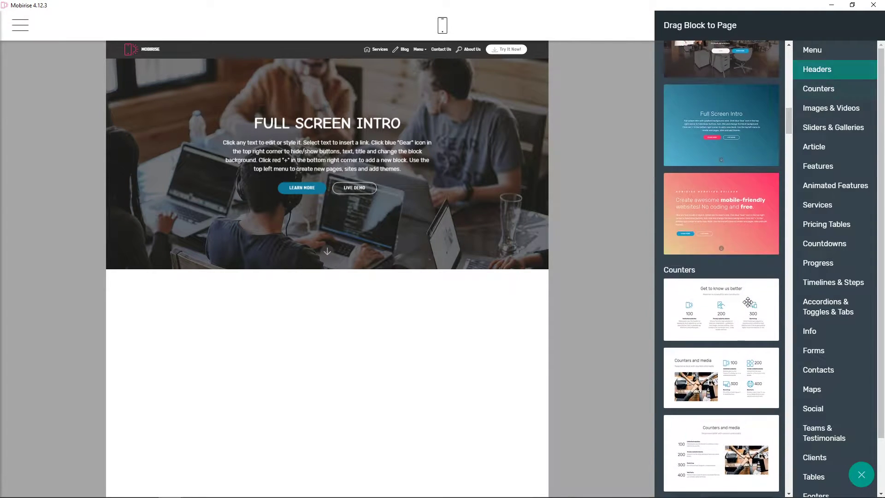
{"action": "scroll", "coordinate": [747, 301], "scroll_direction": "down", "scroll_amount": 10}
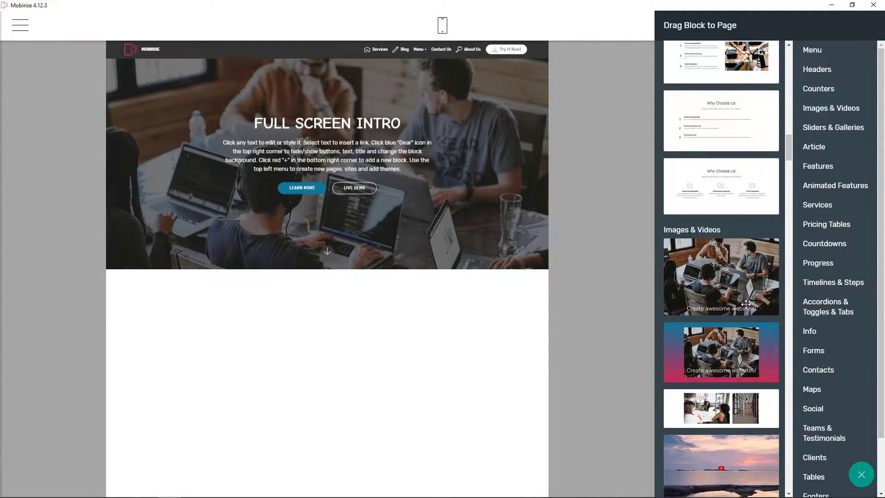
{"action": "scroll", "coordinate": [746, 304], "scroll_direction": "down", "scroll_amount": 10}
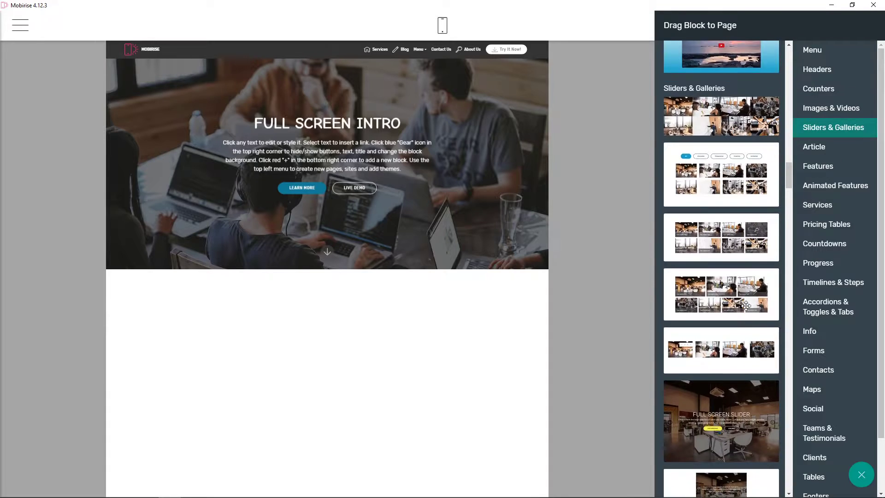
{"action": "scroll", "coordinate": [749, 315], "scroll_direction": "down", "scroll_amount": 10}
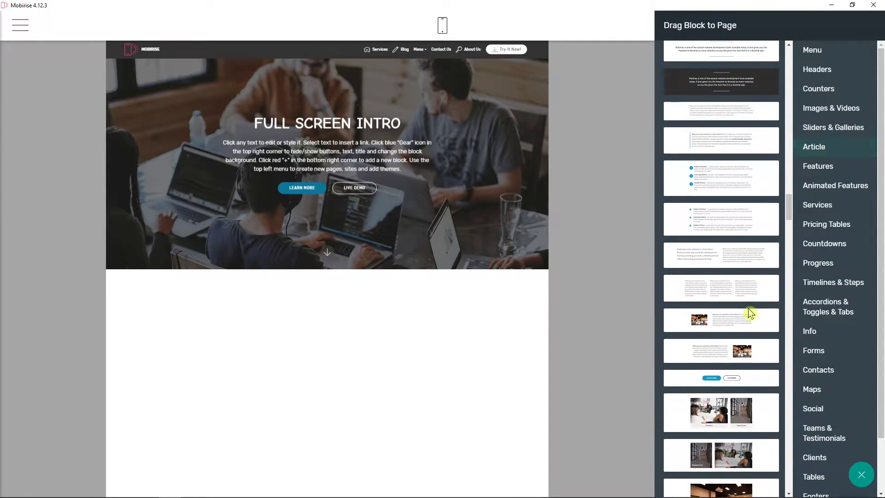
{"action": "scroll", "coordinate": [749, 313], "scroll_direction": "down", "scroll_amount": 7}
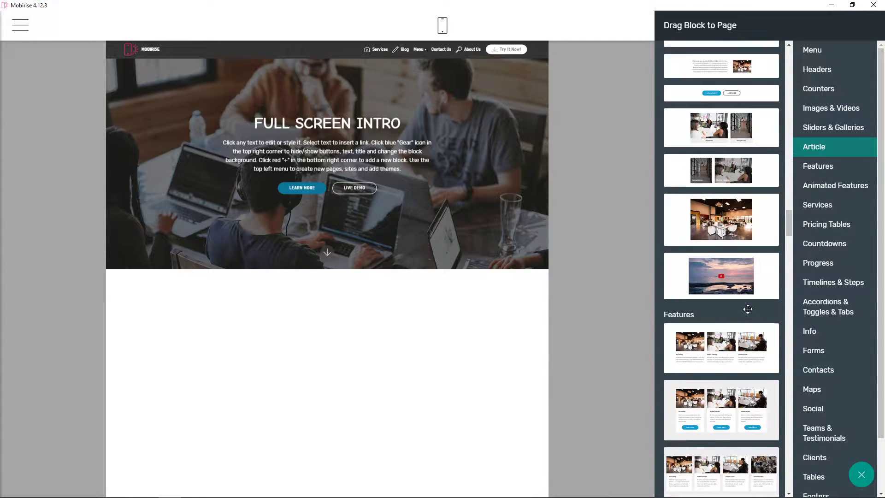
{"action": "scroll", "coordinate": [749, 313], "scroll_direction": "down", "scroll_amount": 1}
{"action": "scroll", "coordinate": [749, 315], "scroll_direction": "down", "scroll_amount": 4}
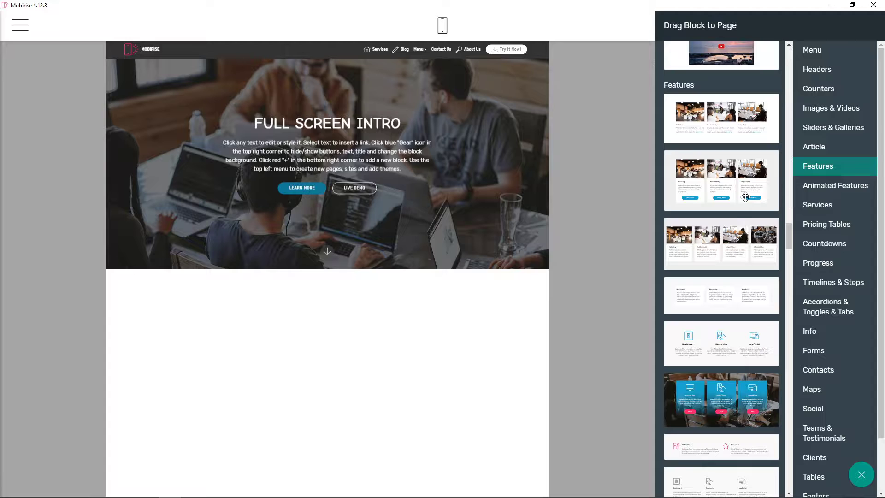
- Place a three-card Features block beneath the intro and bring the block library back up
{"action": "left_click_drag", "start_coordinate": [741, 199], "coordinate": [459, 286]}
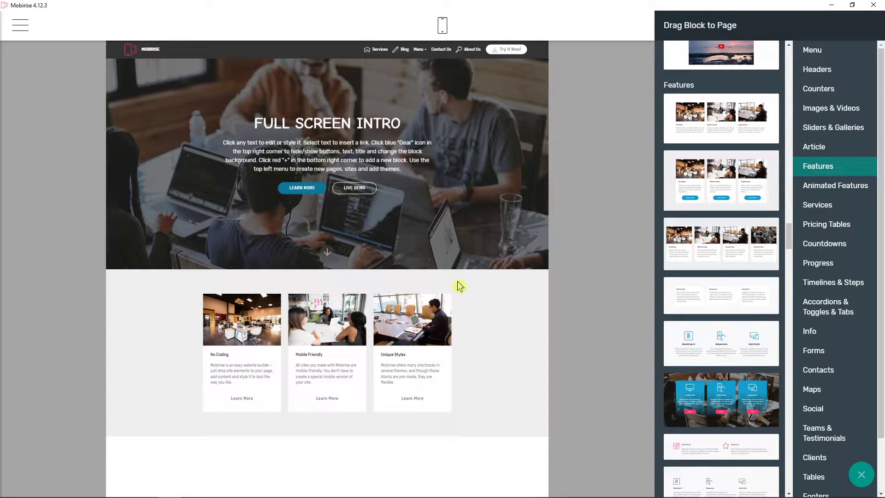
{"action": "scroll", "coordinate": [721, 297], "scroll_direction": "down", "scroll_amount": 12}
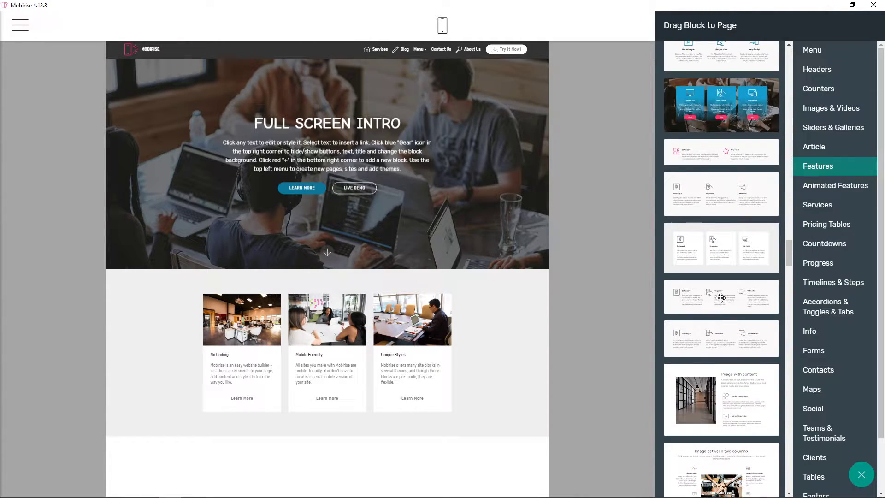
{"action": "scroll", "coordinate": [720, 298], "scroll_direction": "down", "scroll_amount": 12}
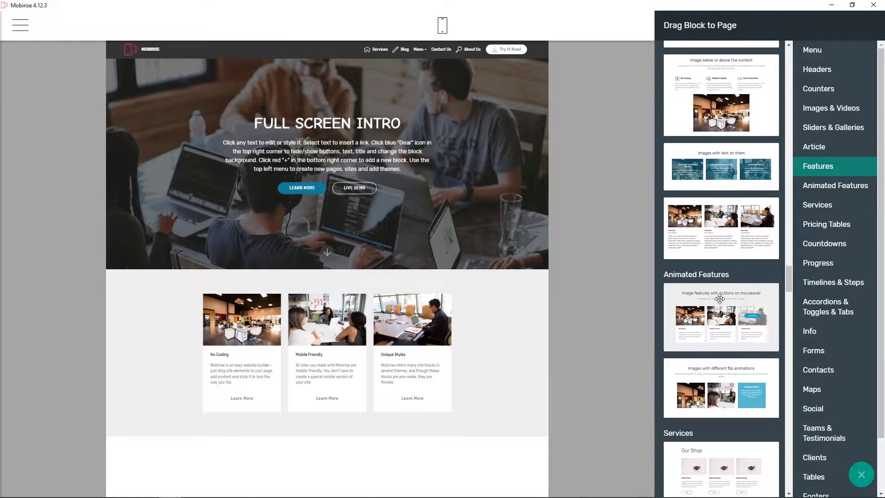
{"action": "scroll", "coordinate": [703, 389], "scroll_direction": "down", "scroll_amount": 2}
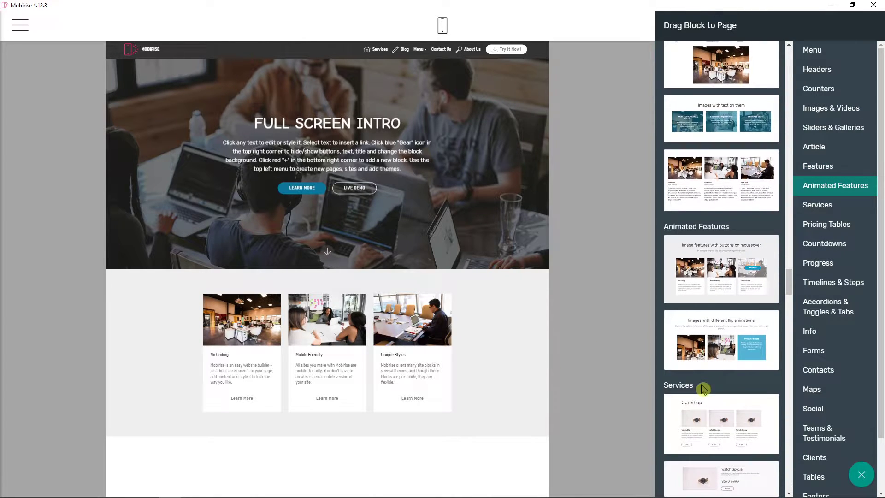
{"action": "scroll", "coordinate": [703, 390], "scroll_direction": "down", "scroll_amount": 10}
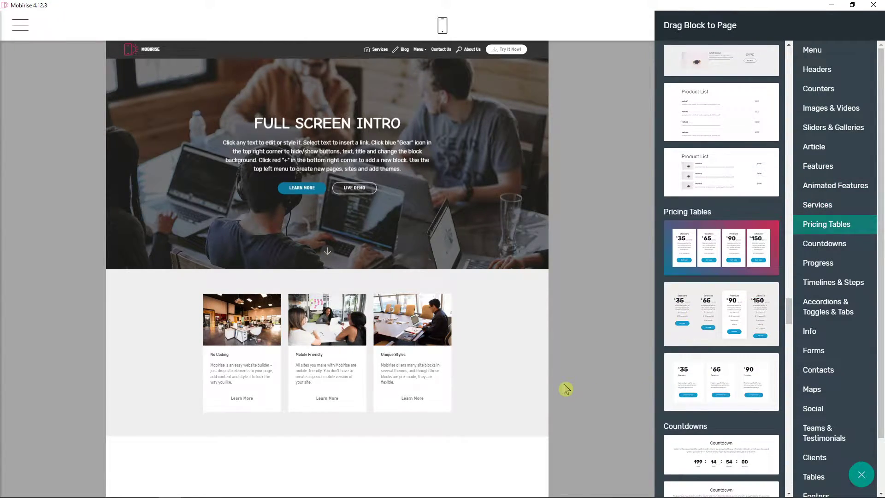
{"action": "left_click", "coordinate": [566, 389]}
{"action": "scroll", "coordinate": [421, 371], "scroll_direction": "down", "scroll_amount": 6}
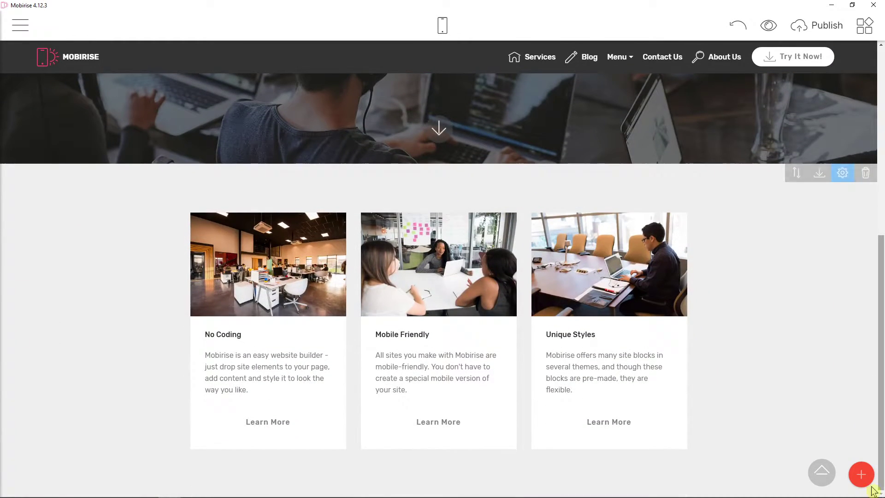
{"action": "left_click", "coordinate": [860, 474]}
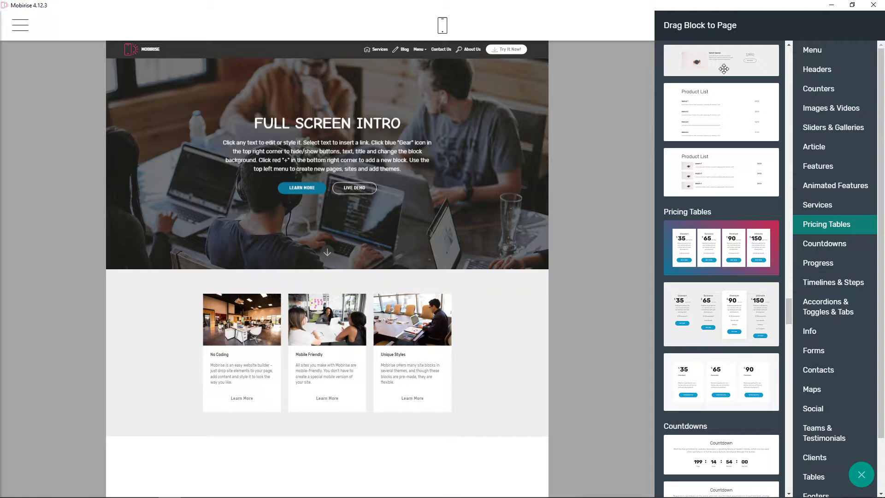
- Launch Notepad and note the plan: blog in header, some blogs on homepage, a Blog Page
{"action": "key", "text": "super"}
{"action": "type", "text": "note"}
{"action": "key", "text": "Escape"}
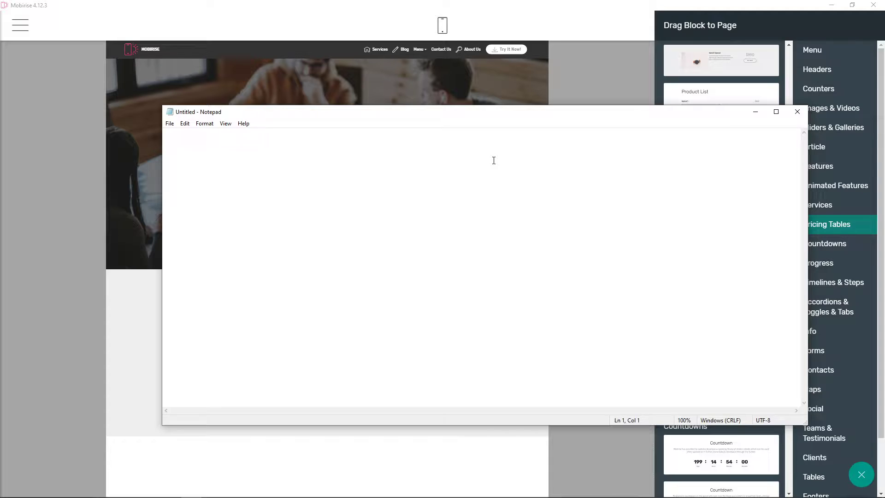
{"action": "type", "text": "B1"}
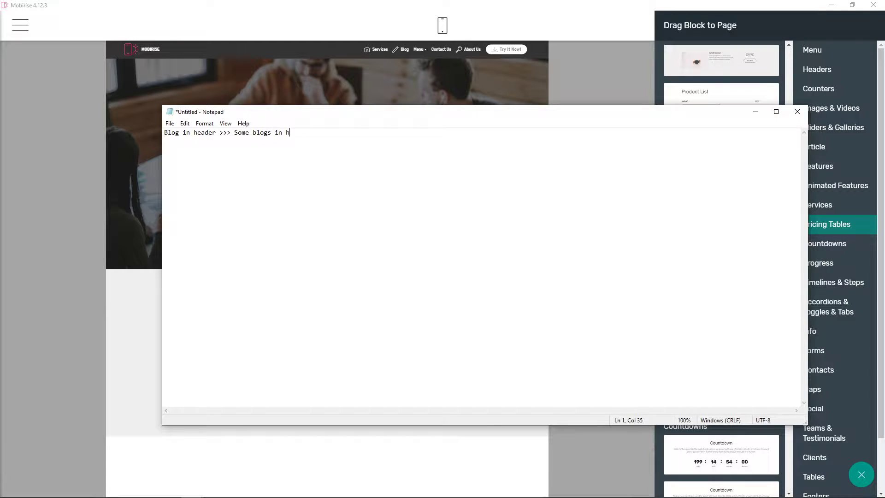
{"action": "type", "text": "age >>> Blog Page"}
- Move Notepad to the right and note that clicking a blog on the Blog page opens it
{"action": "left_click_drag", "start_coordinate": [306, 120], "coordinate": [520, 117]}
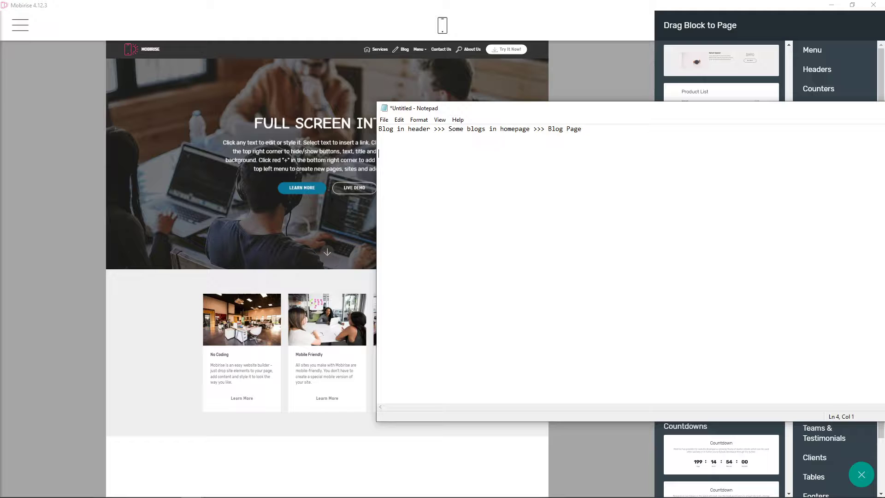
{"action": "type", "text": "In blog page, we wan"}
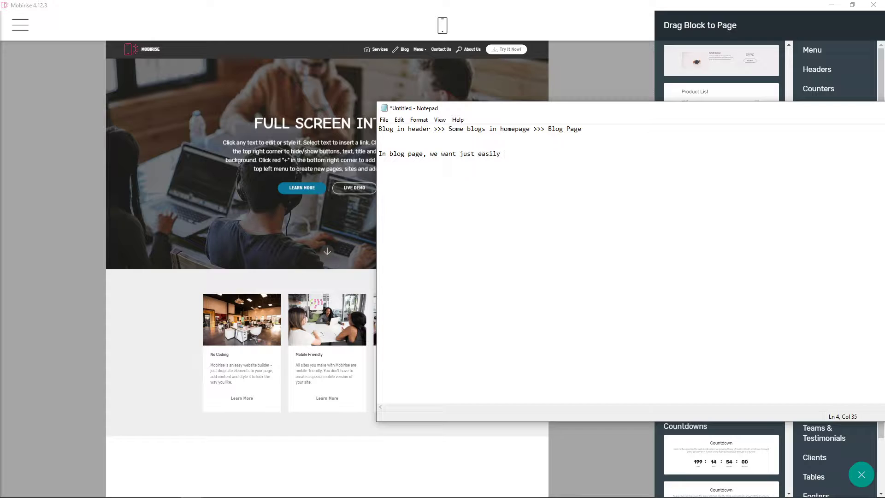
{"action": "type", "text": "t just easily add blogs, click"}
{"action": "type", "text": "on blogs he will get to the particular blog"}
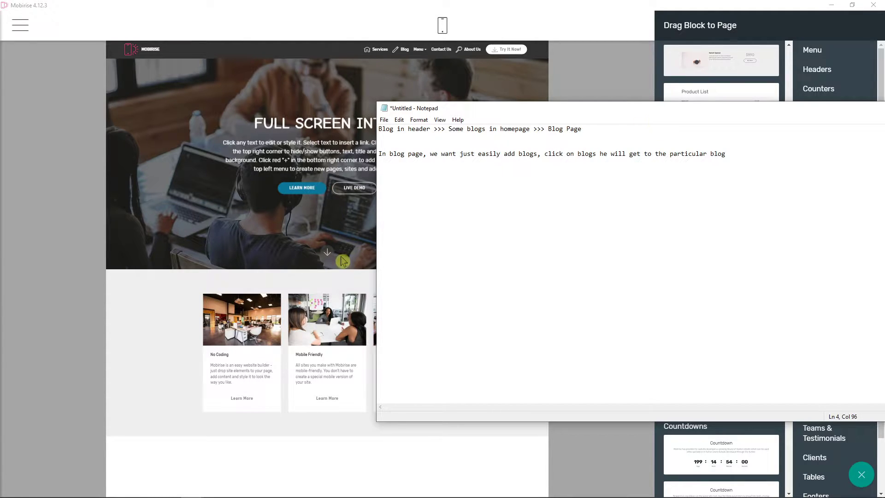
- Drag the Article Title with Solid Background block onto the homepage, directly under the Full Screen Intro
{"action": "left_click", "coordinate": [206, 281]}
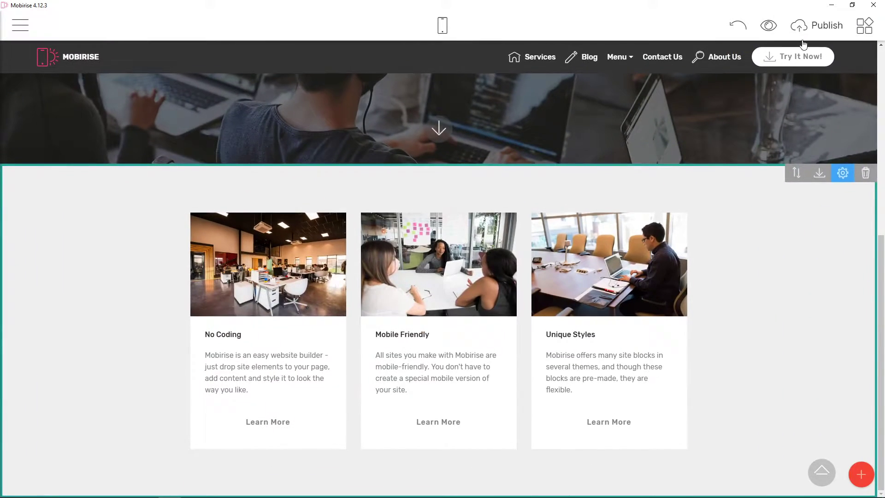
{"action": "left_click", "coordinate": [863, 463]}
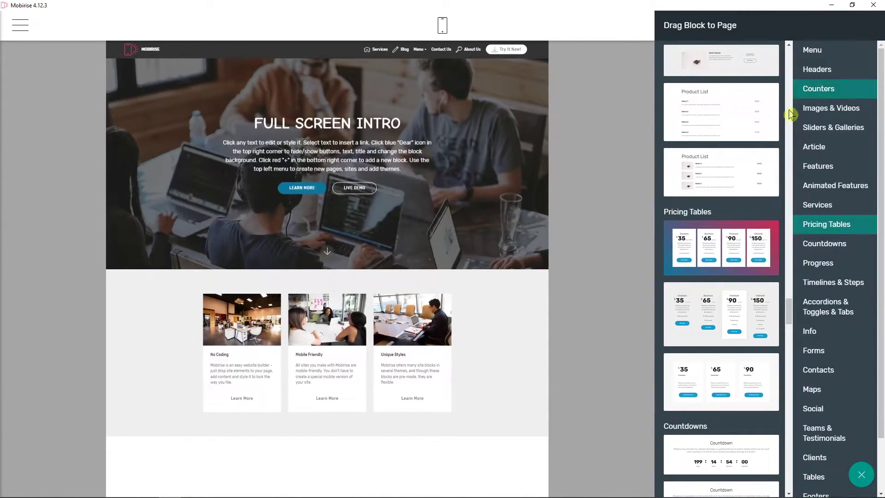
{"action": "left_click", "coordinate": [810, 141]}
{"action": "left_click", "coordinate": [825, 107]}
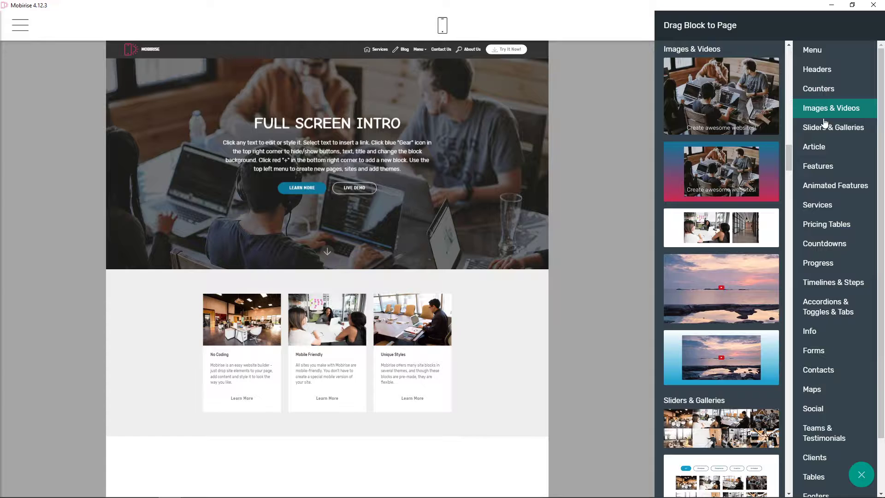
{"action": "scroll", "coordinate": [696, 230], "scroll_direction": "down", "scroll_amount": 15}
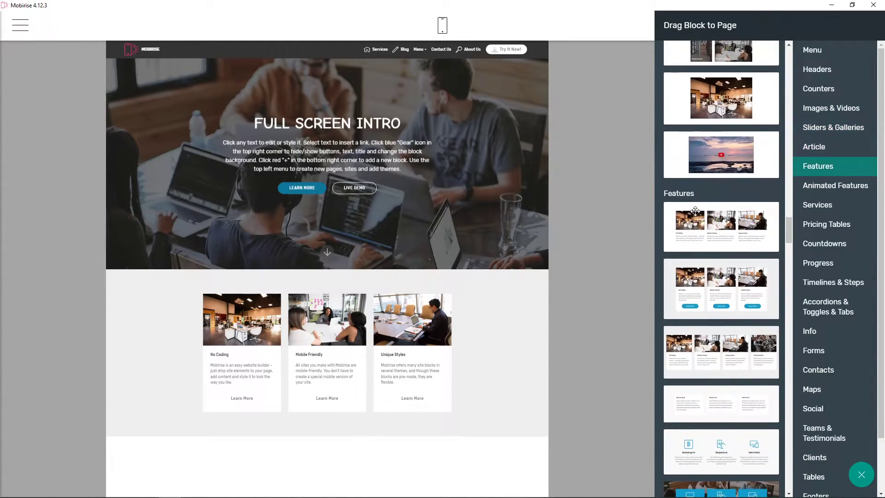
{"action": "scroll", "coordinate": [696, 211], "scroll_direction": "up", "scroll_amount": 3}
{"action": "scroll", "coordinate": [696, 210], "scroll_direction": "up", "scroll_amount": 8}
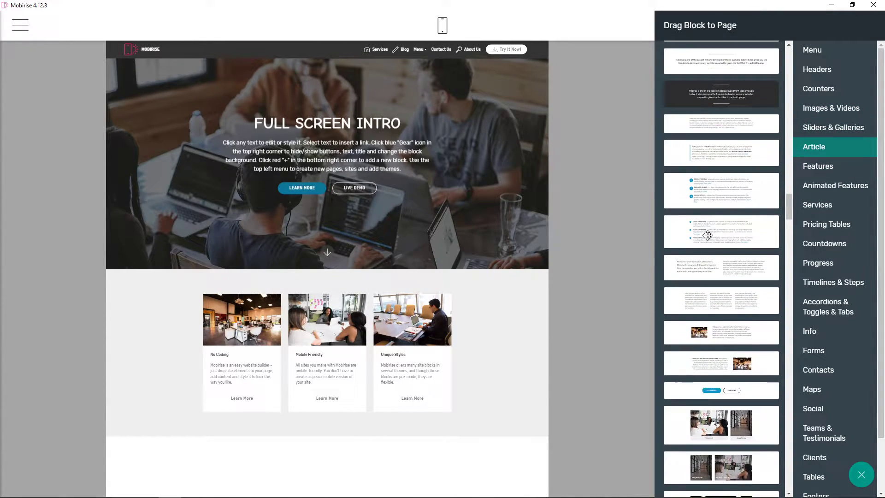
{"action": "scroll", "coordinate": [708, 235], "scroll_direction": "up", "scroll_amount": 3}
{"action": "left_click_drag", "start_coordinate": [721, 248], "coordinate": [327, 456]}
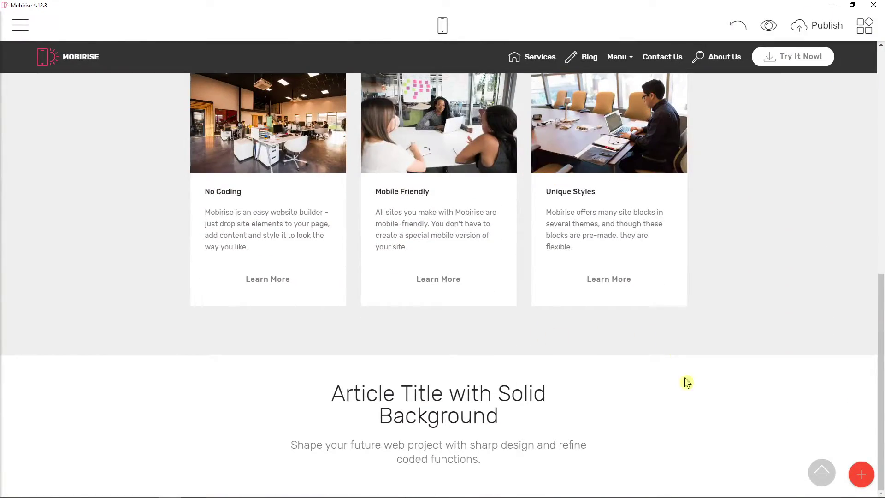
{"action": "left_click_drag", "start_coordinate": [796, 364], "coordinate": [583, 243]}
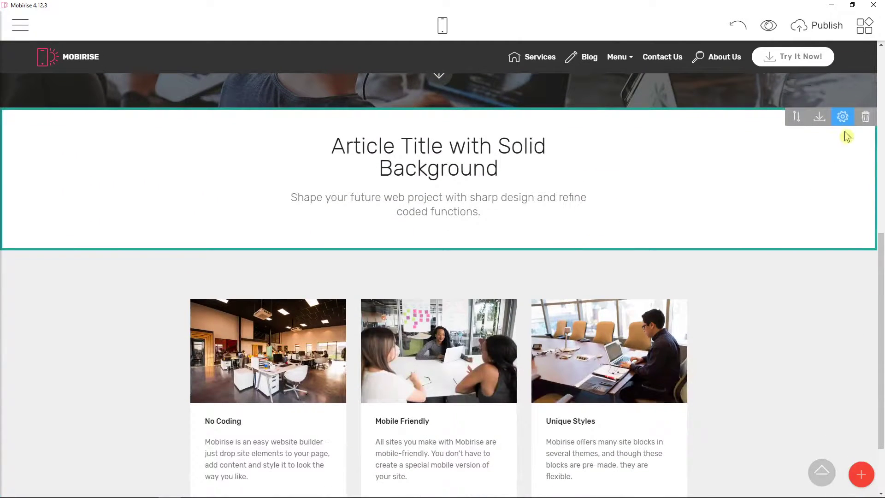
- Hide the article block's subtitle and reduce its top and bottom padding
{"action": "left_click", "coordinate": [842, 117]}
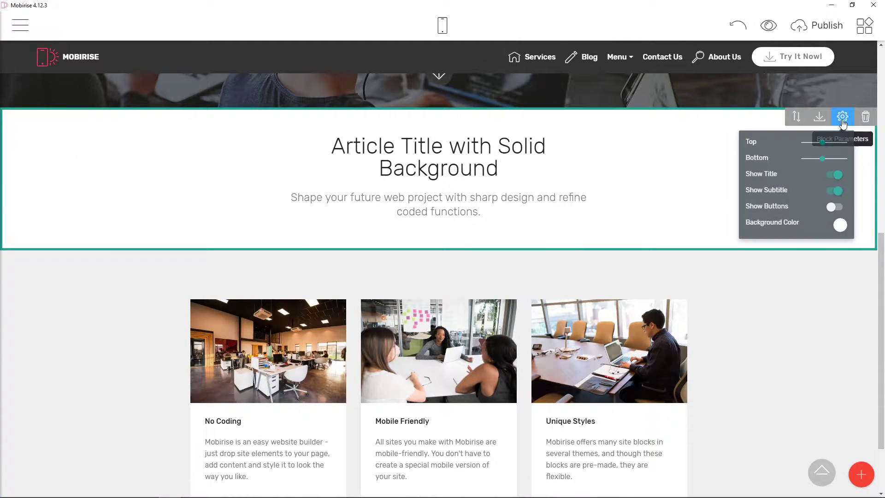
{"action": "left_click", "coordinate": [837, 186]}
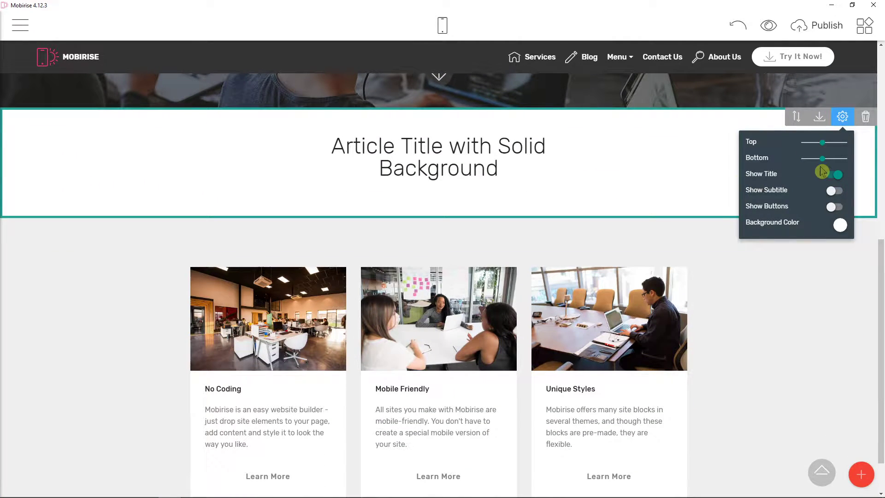
{"action": "left_click_drag", "start_coordinate": [822, 158], "coordinate": [763, 160]}
{"action": "left_click", "coordinate": [732, 248]}
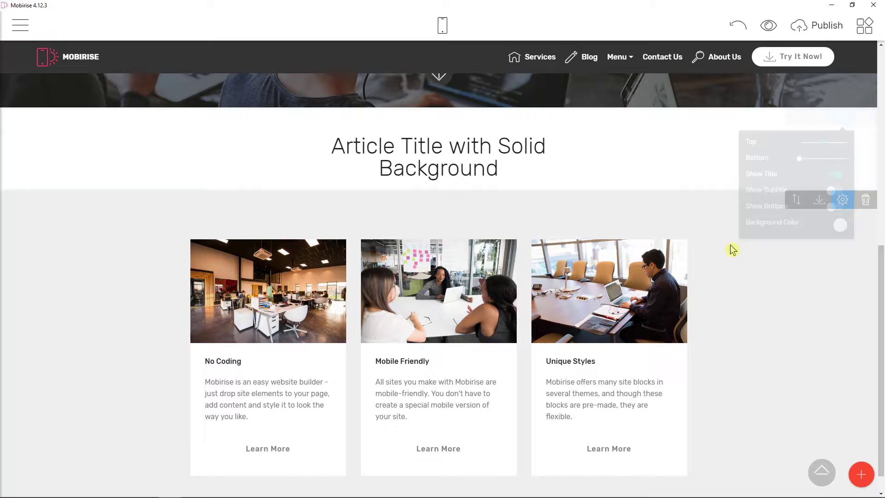
{"action": "left_click", "coordinate": [831, 206]}
{"action": "left_click_drag", "start_coordinate": [823, 223], "coordinate": [760, 224]}
- Retitle the article block 'OUR BLOG' and link the heading to the Blog page
{"action": "triple_click", "coordinate": [432, 161]}
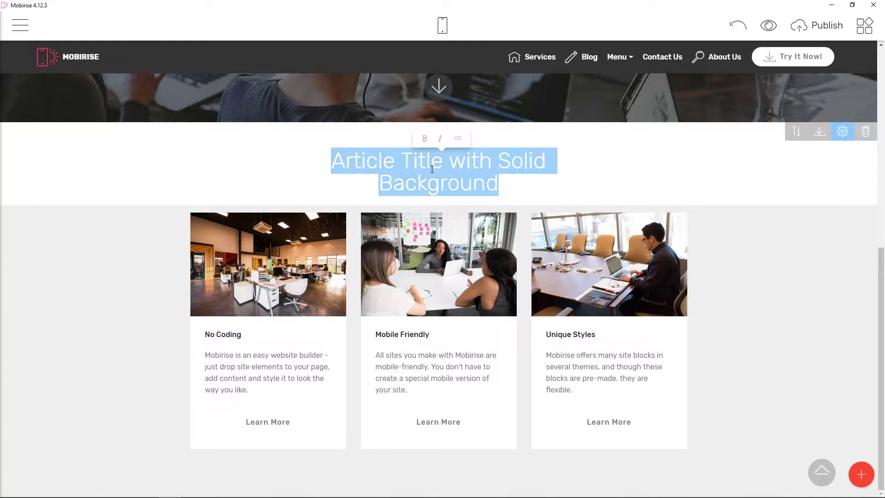
{"action": "type", "text": "0UR BLOG"}
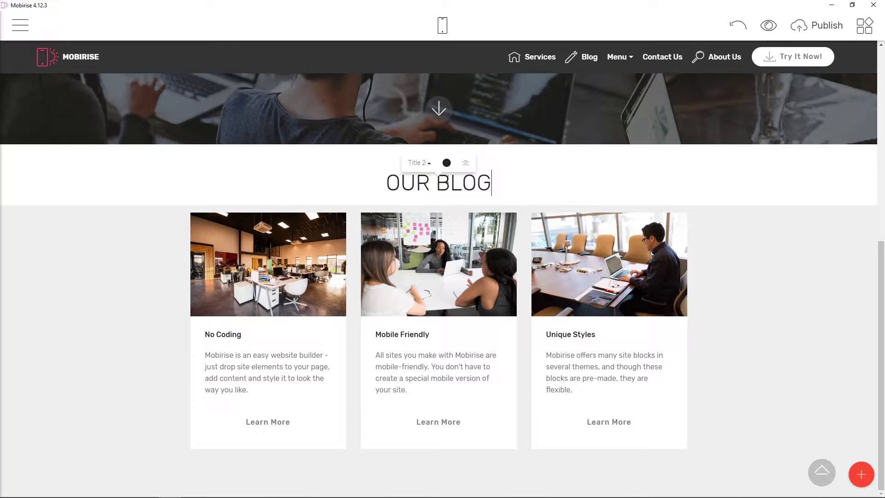
{"action": "double_click", "coordinate": [436, 189]}
{"action": "triple_click", "coordinate": [436, 189]}
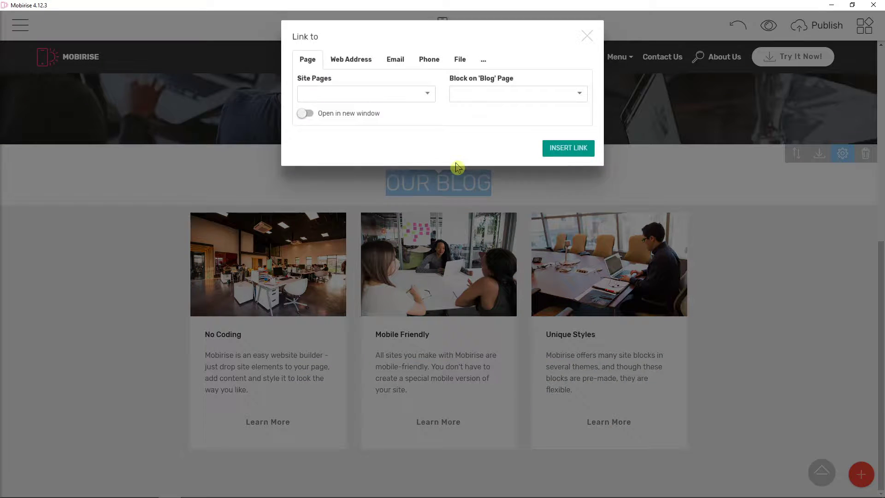
{"action": "left_click", "coordinate": [348, 98]}
{"action": "left_click", "coordinate": [383, 130]}
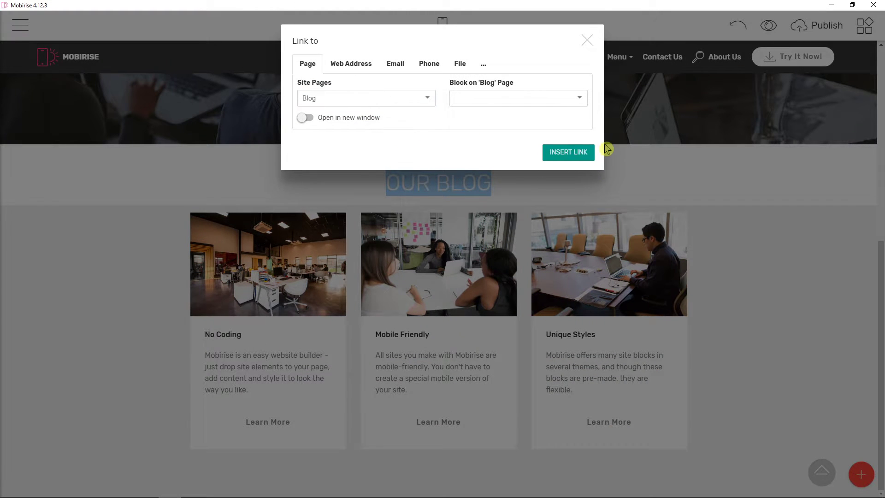
{"action": "left_click", "coordinate": [558, 152]}
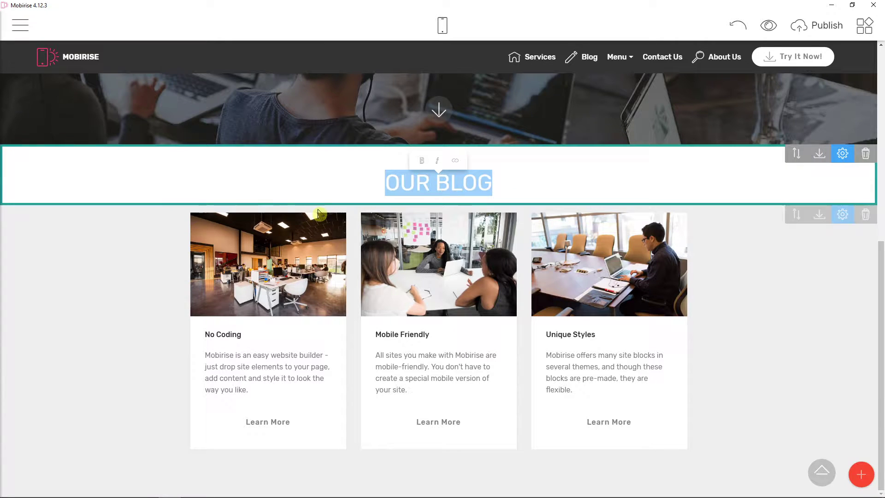
- Make the OUR BLOG title text black
{"action": "double_click", "coordinate": [436, 183]}
{"action": "left_click_drag", "start_coordinate": [385, 183], "coordinate": [506, 167]}
{"action": "left_click", "coordinate": [843, 153]}
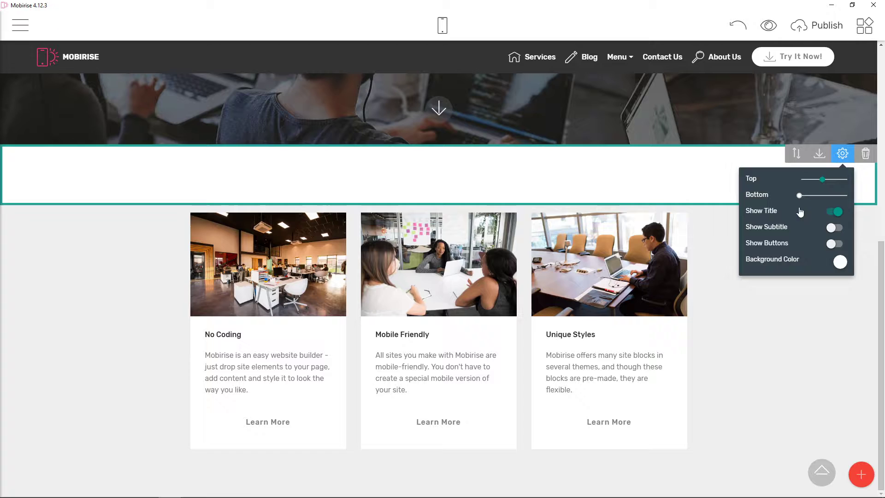
{"action": "left_click", "coordinate": [471, 178]}
{"action": "double_click", "coordinate": [458, 180]}
{"action": "left_click_drag", "start_coordinate": [385, 183], "coordinate": [492, 184]}
{"action": "left_click", "coordinate": [387, 188]}
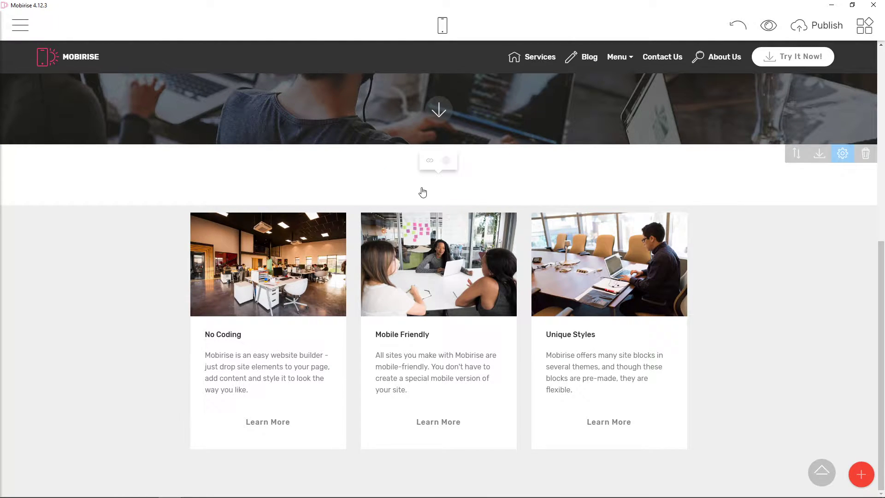
{"action": "left_click", "coordinate": [451, 165]}
{"action": "left_click", "coordinate": [496, 134]}
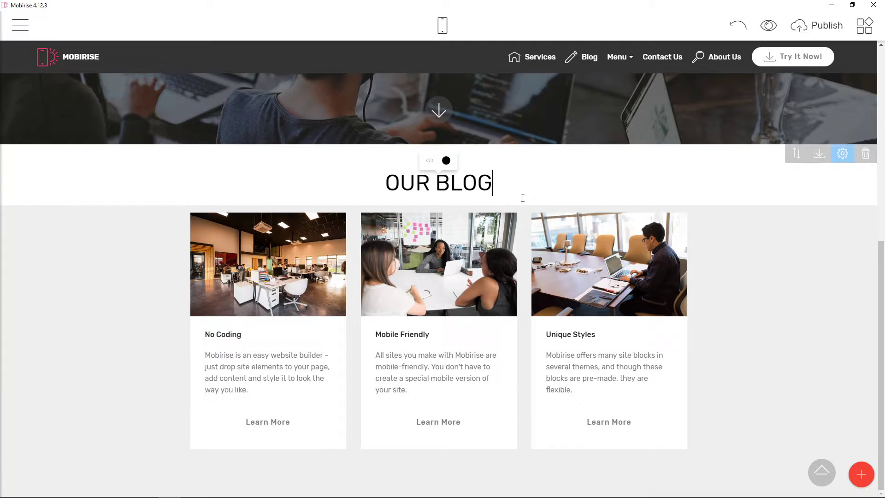
- Review the OUR BLOG heading's link settings and close them without linking
{"action": "triple_click", "coordinate": [426, 180]}
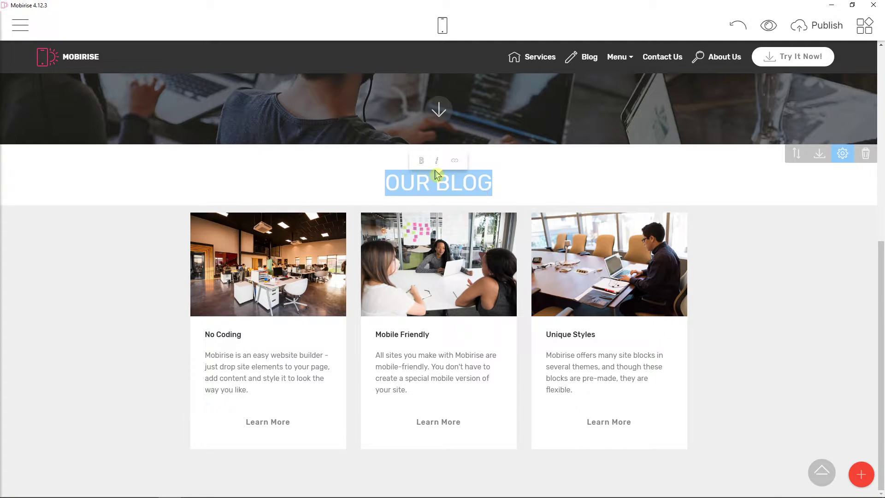
{"action": "left_click", "coordinate": [449, 161]}
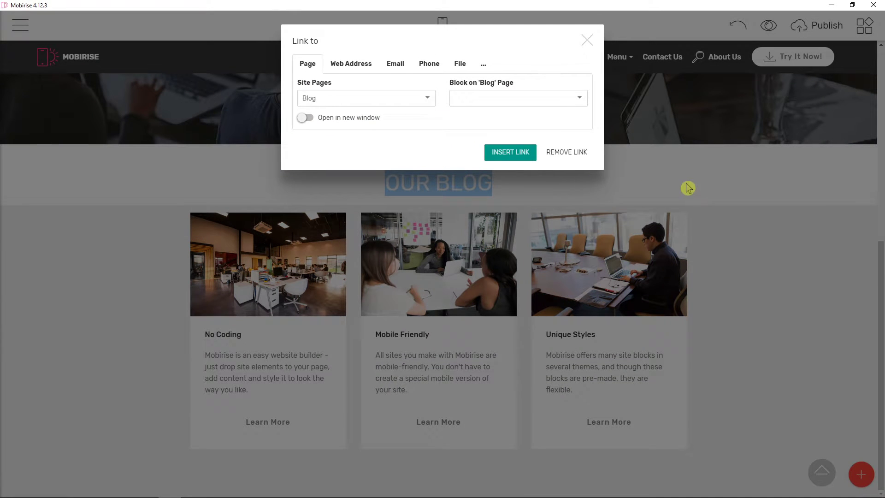
{"action": "left_click", "coordinate": [587, 40]}
{"action": "left_click", "coordinate": [436, 183]}
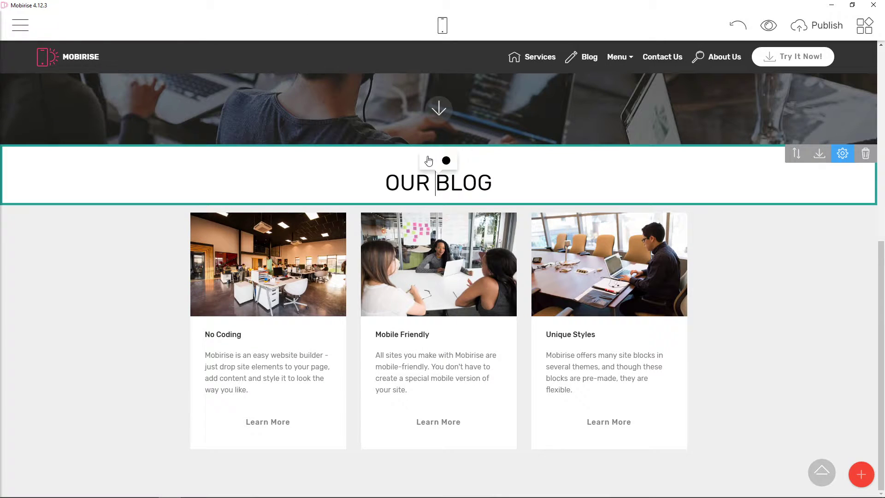
{"action": "left_click", "coordinate": [429, 160]}
{"action": "left_click", "coordinate": [587, 40]}
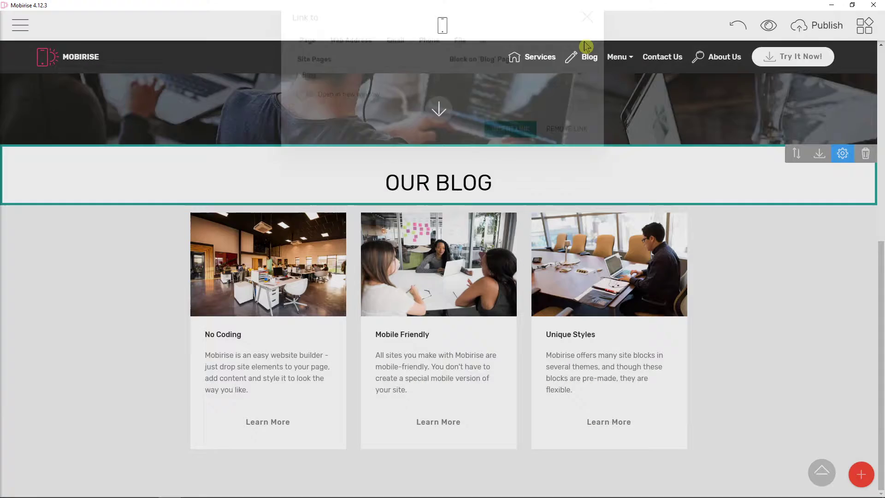
- Replace the first card's No Coding title with '5 tips for home office'
{"action": "left_click", "coordinate": [230, 337]}
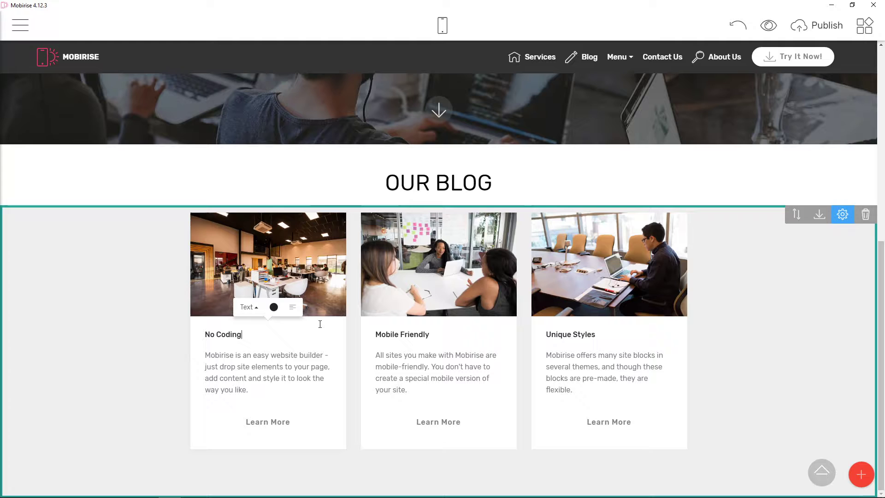
{"action": "double_click", "coordinate": [206, 337]}
{"action": "left_click", "coordinate": [207, 338]}
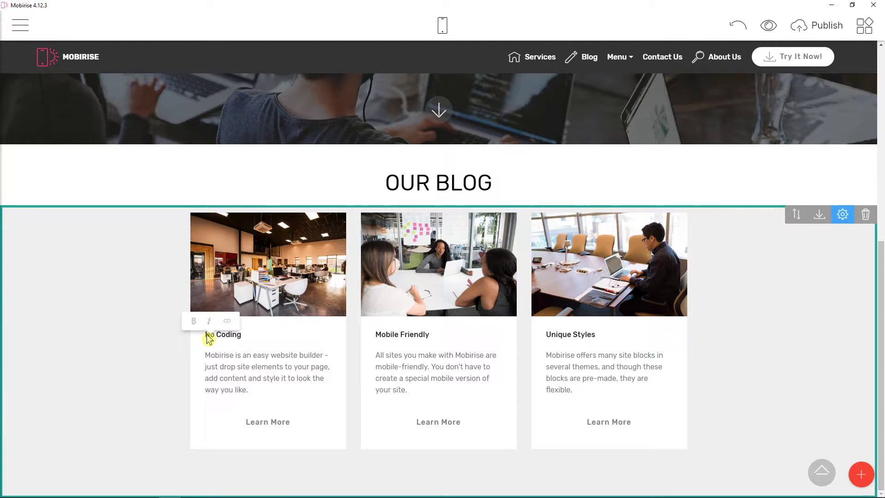
{"action": "triple_click", "coordinate": [221, 338]}
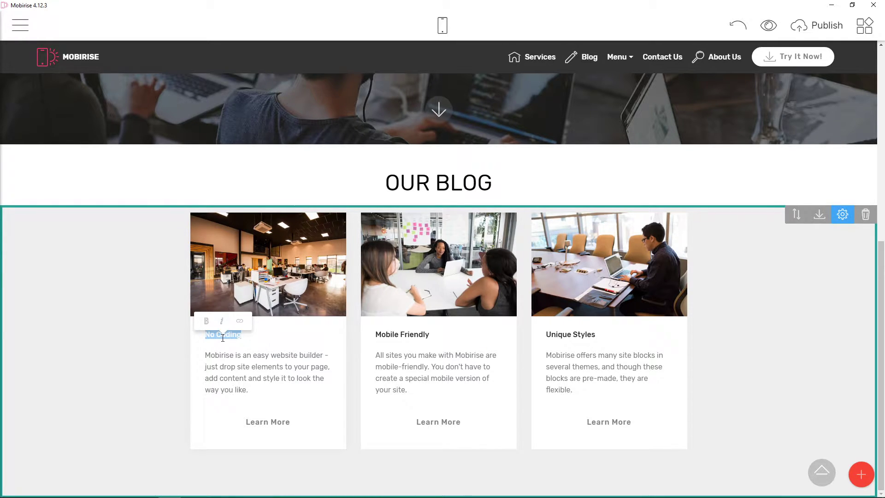
{"action": "key", "text": "BackSpace"}
{"action": "type", "text": "5 S"}
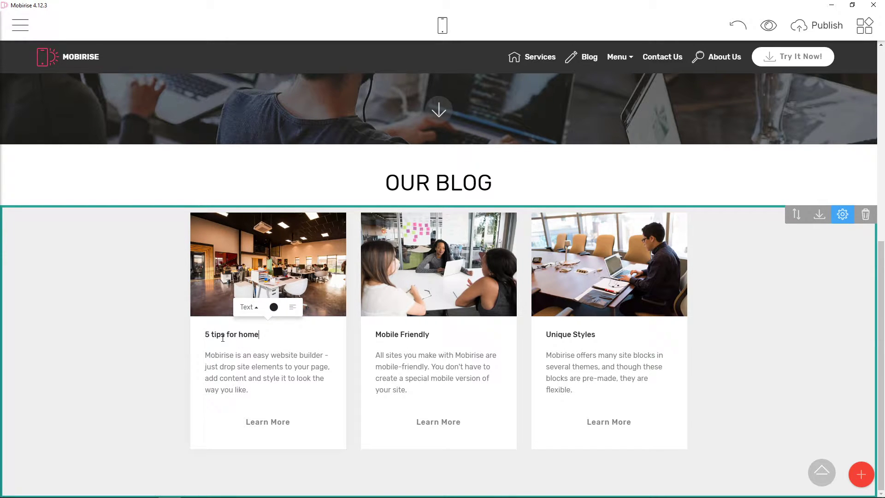
- Retitle the second and third cards '10 tips for home office' and '15 tips for home office'
{"action": "double_click", "coordinate": [428, 336]}
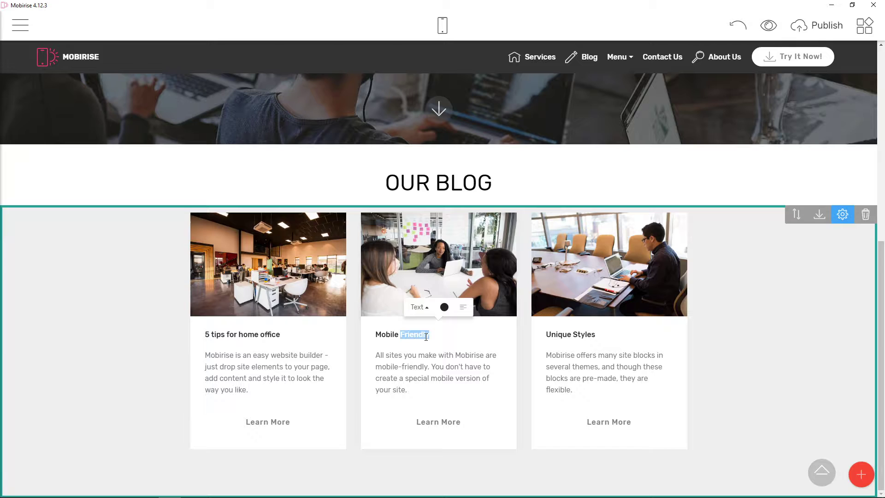
{"action": "left_click", "coordinate": [425, 336]}
{"action": "triple_click", "coordinate": [426, 336]}
{"action": "type", "text": "10 tips from home office"}
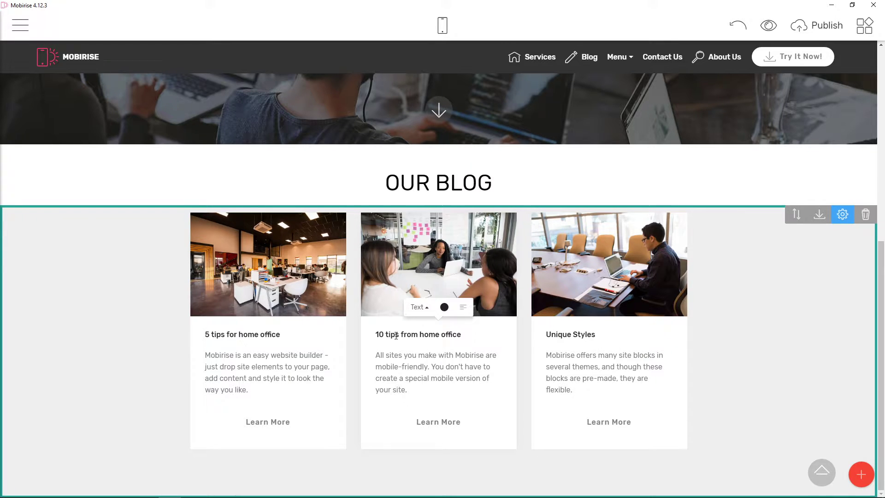
{"action": "double_click", "coordinate": [408, 335]}
{"action": "type", "text": "for"}
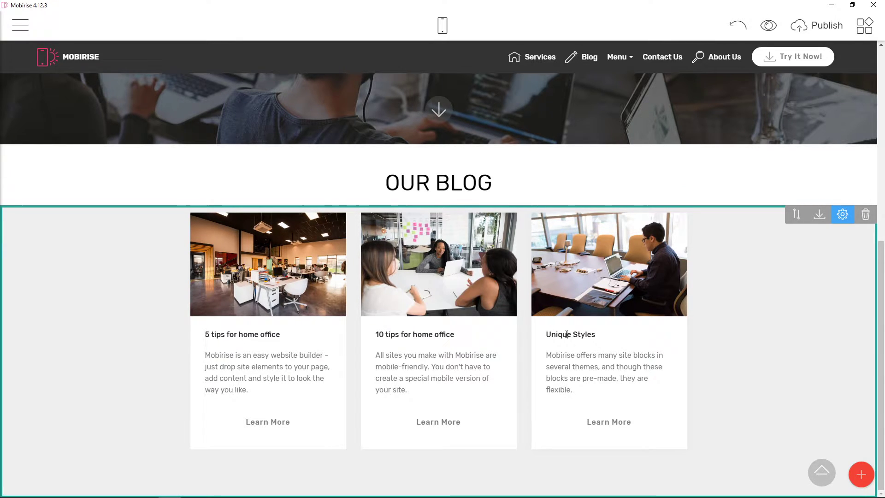
{"action": "triple_click", "coordinate": [567, 334]}
{"action": "type", "text": "15 tips for home office"}
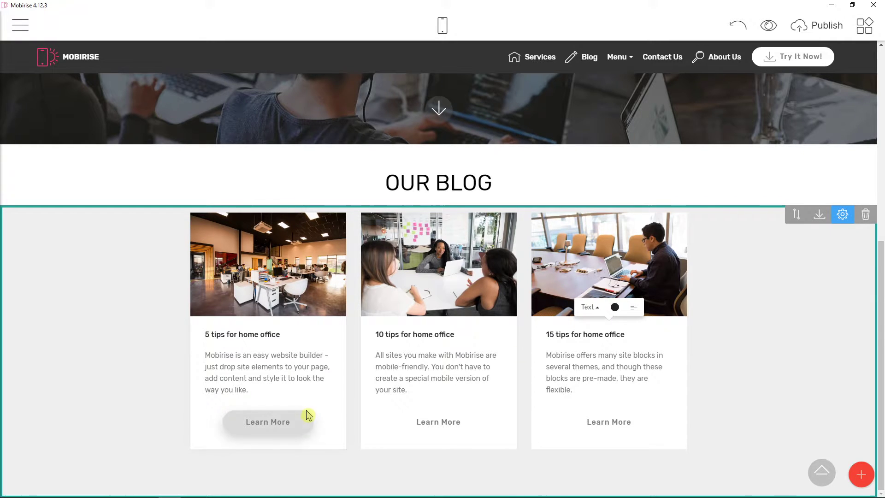
- Make the first, second and third Learn More buttons solid black
{"action": "left_click", "coordinate": [288, 421]}
{"action": "left_click", "coordinate": [275, 401]}
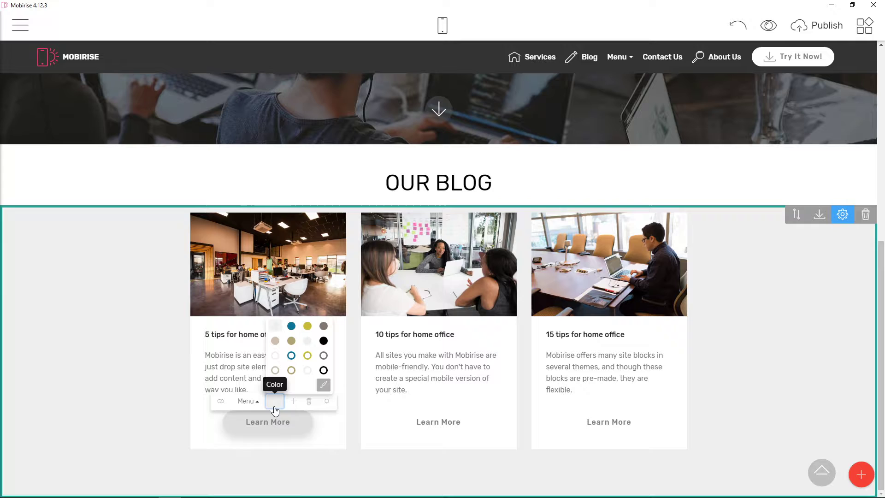
{"action": "left_click", "coordinate": [325, 355]}
{"action": "left_click", "coordinate": [291, 421]}
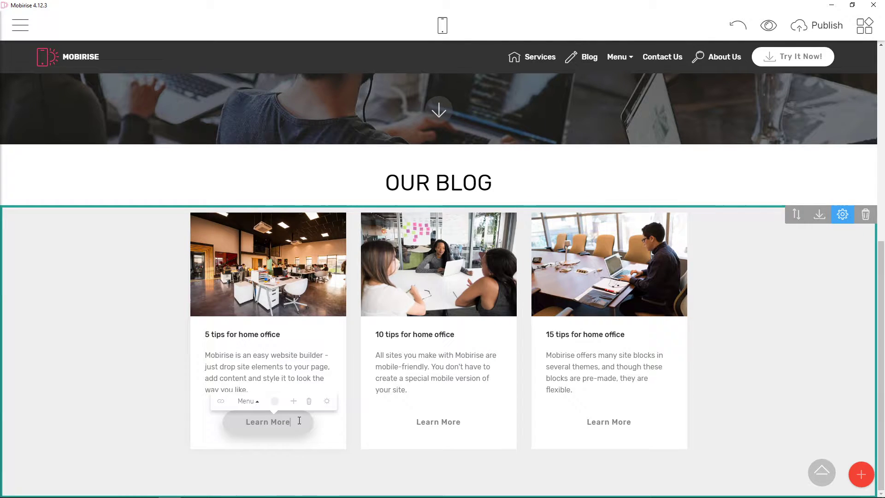
{"action": "left_click", "coordinate": [274, 402]}
{"action": "left_click", "coordinate": [323, 354]}
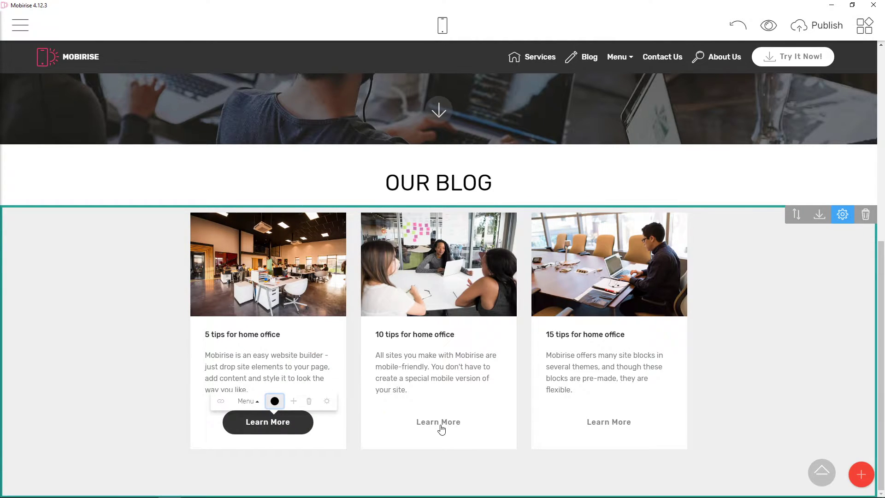
{"action": "left_click", "coordinate": [402, 423]}
{"action": "left_click", "coordinate": [445, 401]}
{"action": "left_click", "coordinate": [495, 351]}
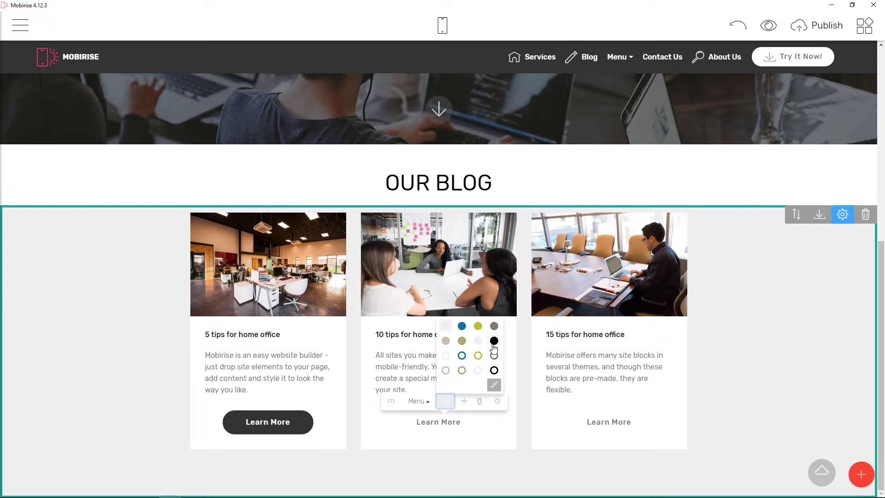
{"action": "left_click", "coordinate": [576, 422]}
{"action": "left_click", "coordinate": [616, 401]}
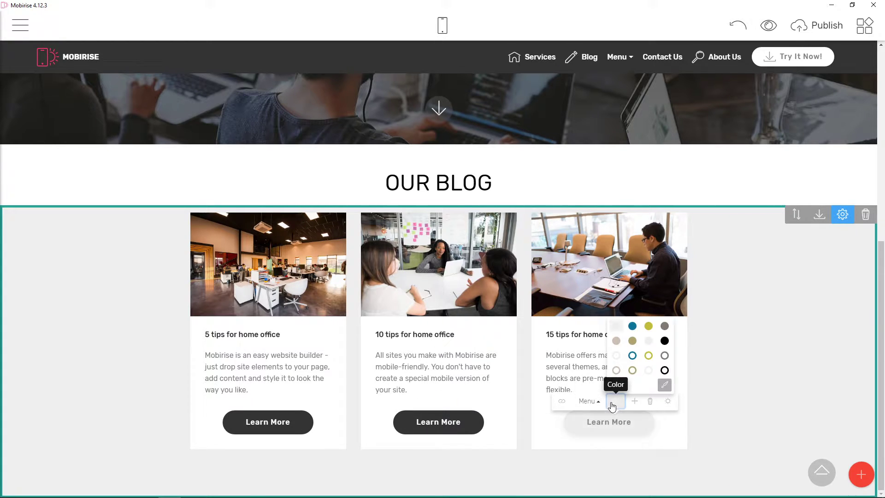
{"action": "left_click", "coordinate": [664, 341]}
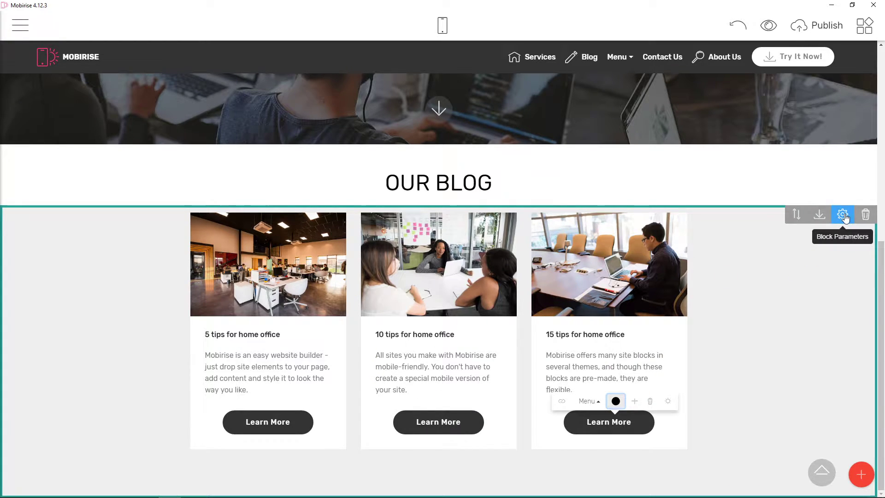
- Browse the first Learn More button's link options for the Blog page, then close them and open the side menu
{"action": "left_click", "coordinate": [300, 435]}
{"action": "left_click", "coordinate": [220, 401]}
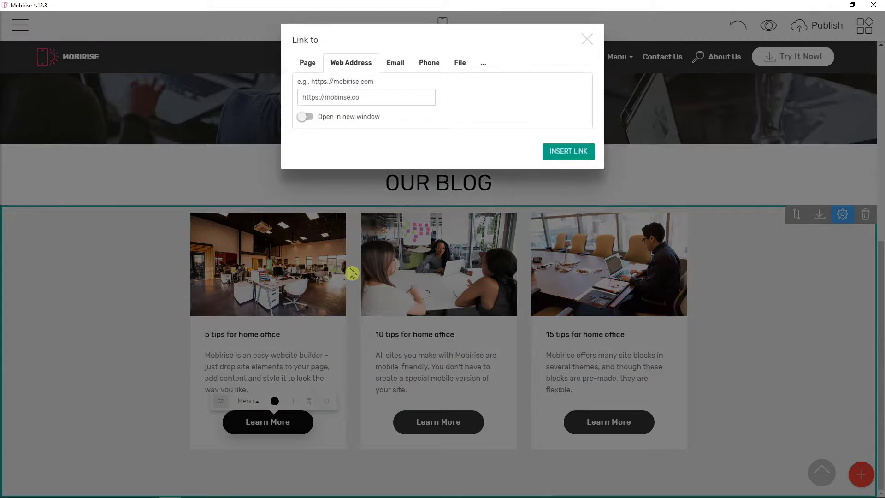
{"action": "left_click", "coordinate": [374, 96]}
{"action": "left_click", "coordinate": [320, 67]}
{"action": "left_click", "coordinate": [344, 99]}
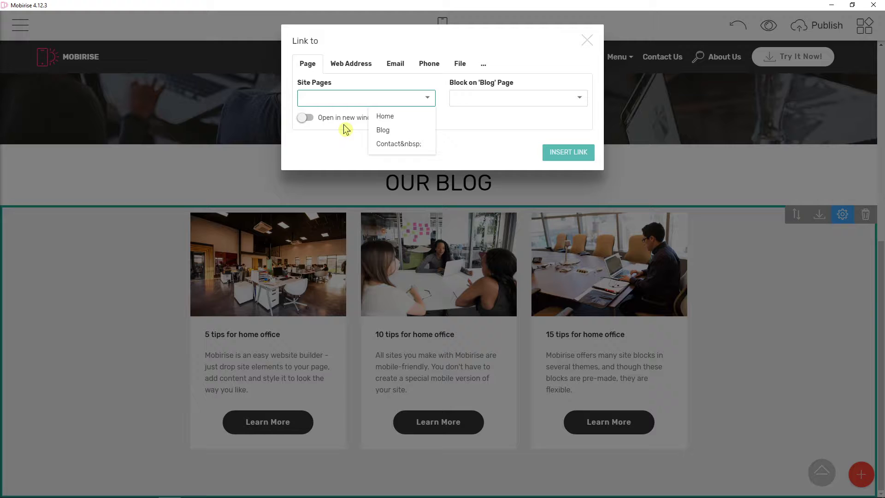
{"action": "left_click", "coordinate": [423, 130]}
{"action": "left_click", "coordinate": [505, 100]}
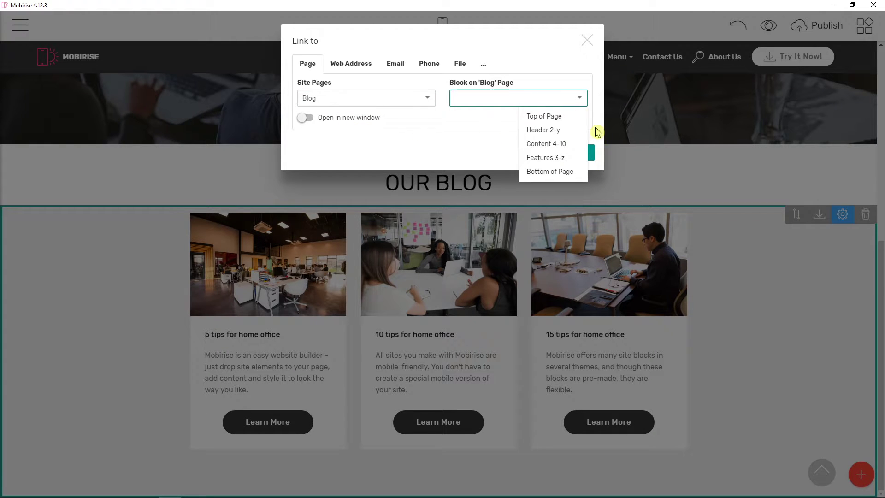
{"action": "left_click", "coordinate": [586, 40]}
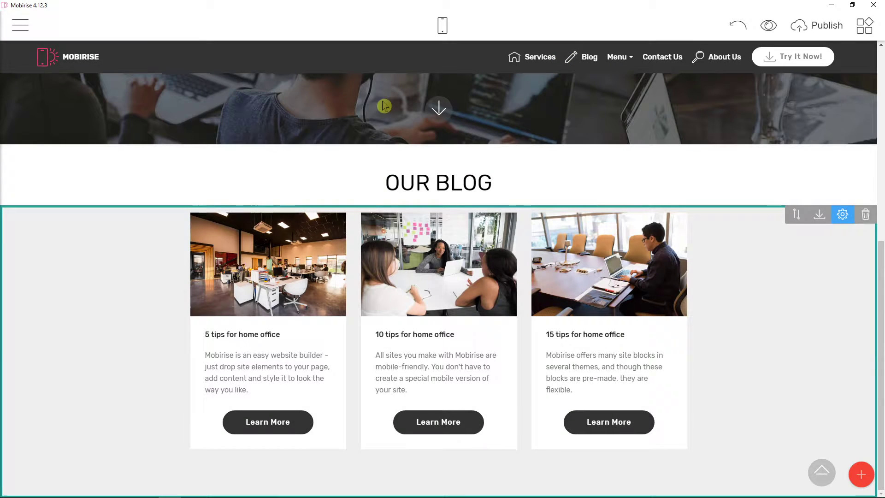
{"action": "left_click", "coordinate": [16, 39]}
- Duplicate the Blog page and title the copy 'Home'
{"action": "left_click", "coordinate": [71, 93]}
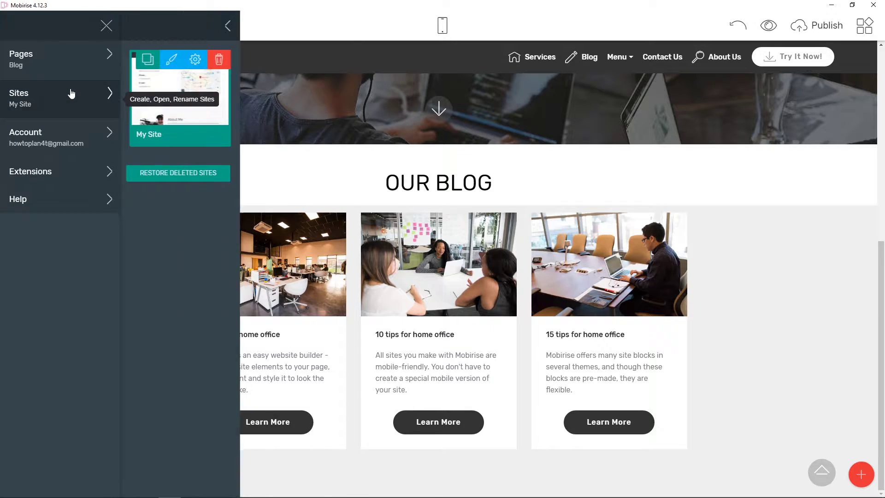
{"action": "left_click", "coordinate": [80, 60]}
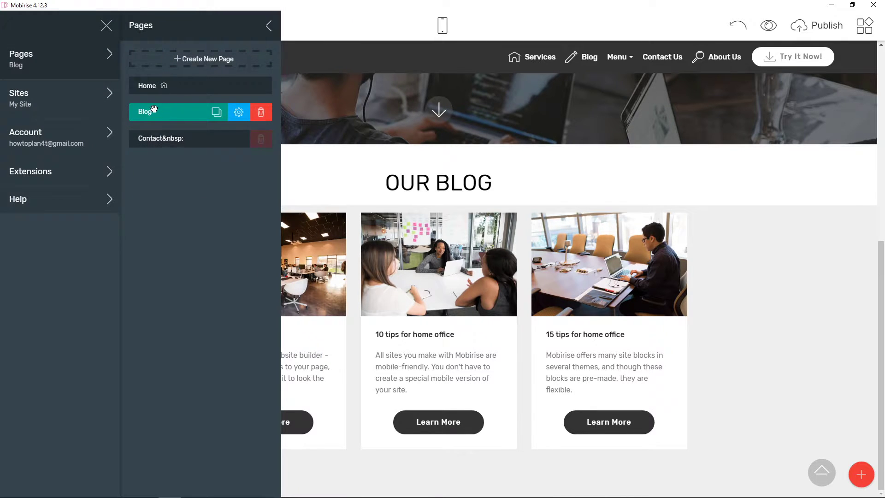
{"action": "left_click", "coordinate": [143, 86]}
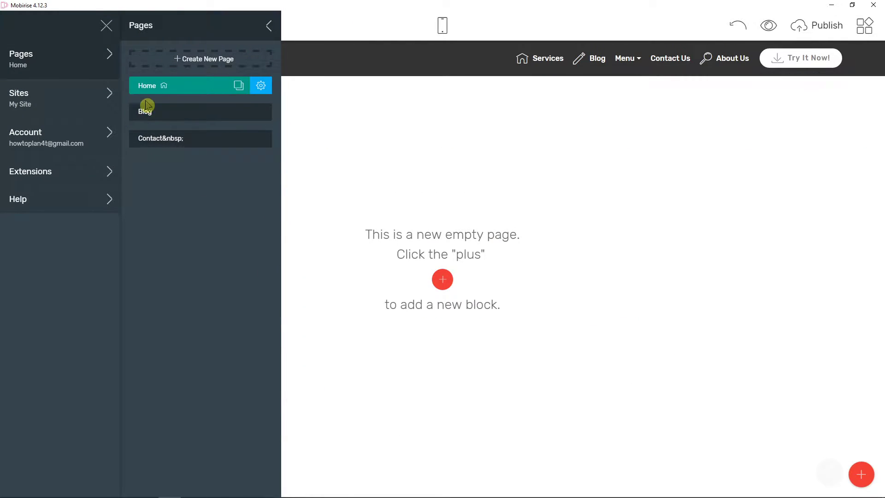
{"action": "left_click", "coordinate": [147, 111]}
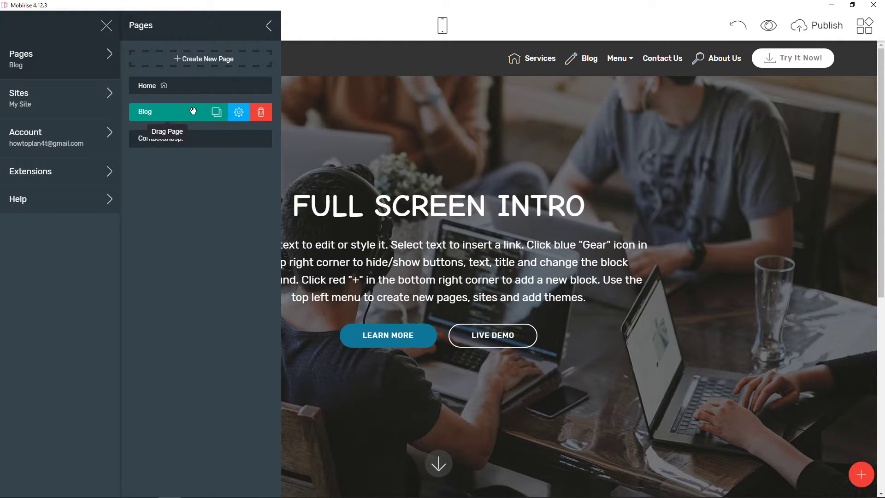
{"action": "scroll", "coordinate": [450, 241], "scroll_direction": "down", "scroll_amount": 7}
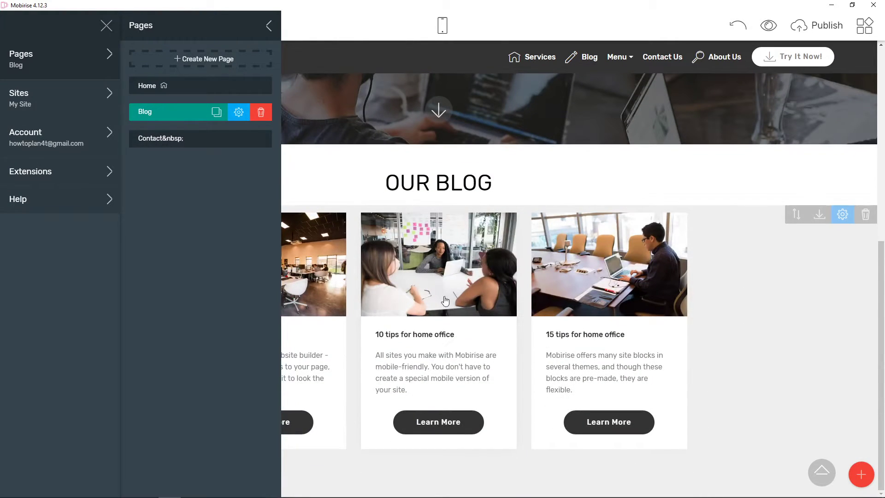
{"action": "scroll", "coordinate": [317, 191], "scroll_direction": "up", "scroll_amount": 7}
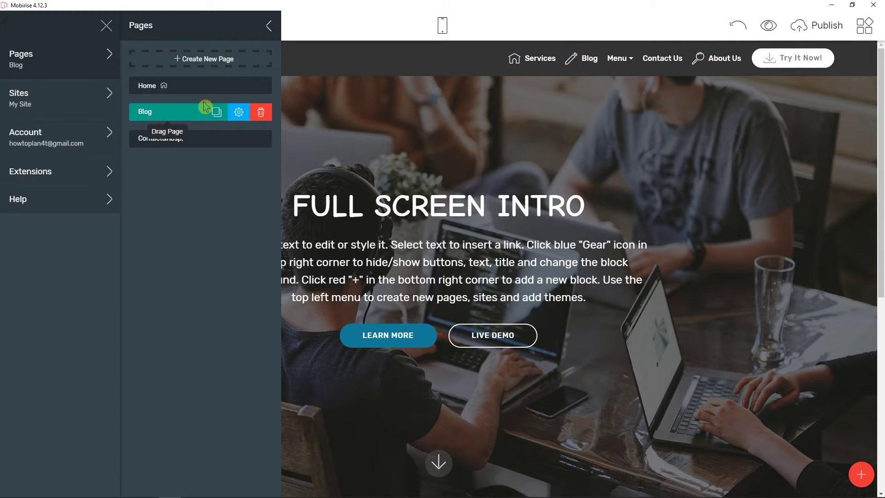
{"action": "scroll", "coordinate": [269, 253], "scroll_direction": "down", "scroll_amount": 6}
{"action": "scroll", "coordinate": [269, 253], "scroll_direction": "up", "scroll_amount": 5}
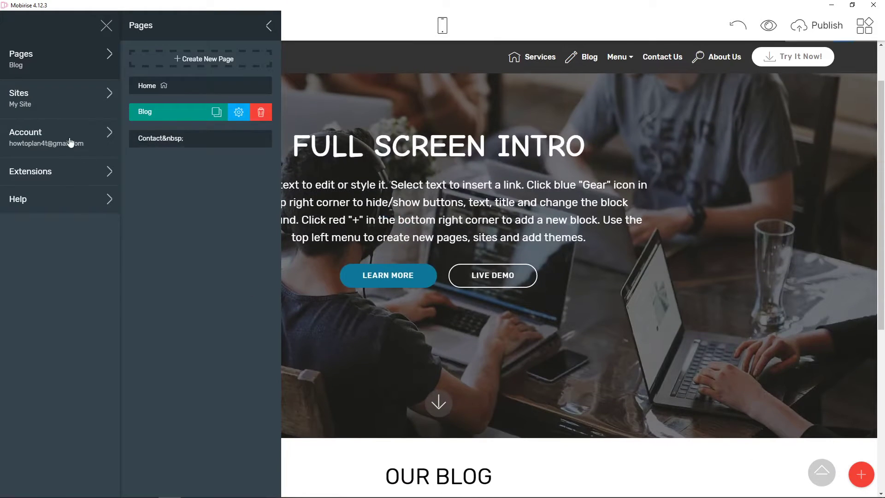
{"action": "left_click", "coordinate": [217, 112]}
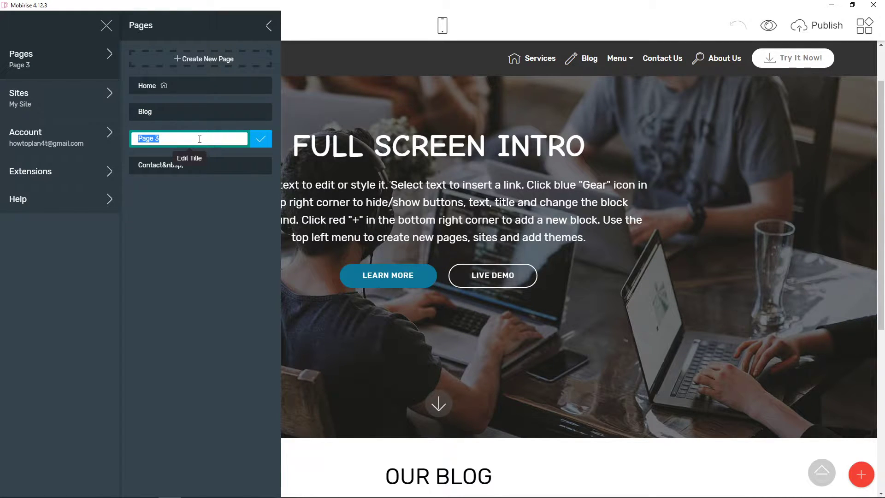
{"action": "type", "text": "Home"}
{"action": "key", "text": "Return"}
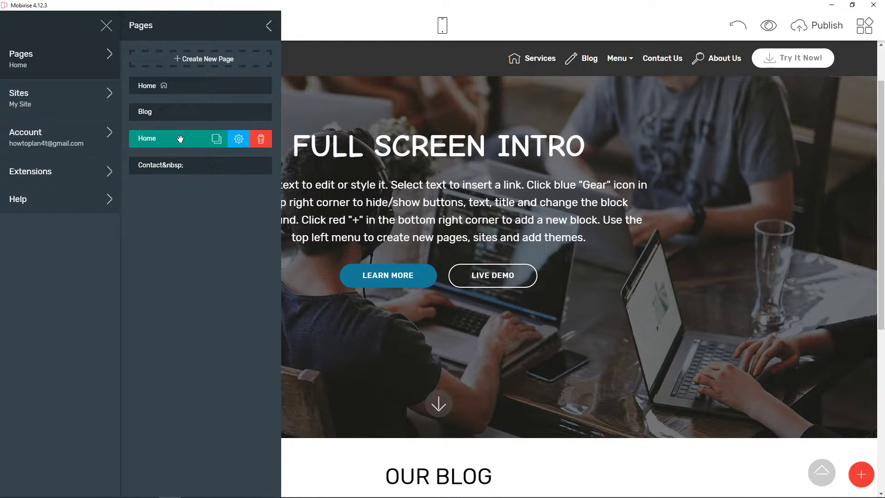
- Drag the new Home page above Blog in the page list, then close the list
{"action": "left_click", "coordinate": [156, 115]}
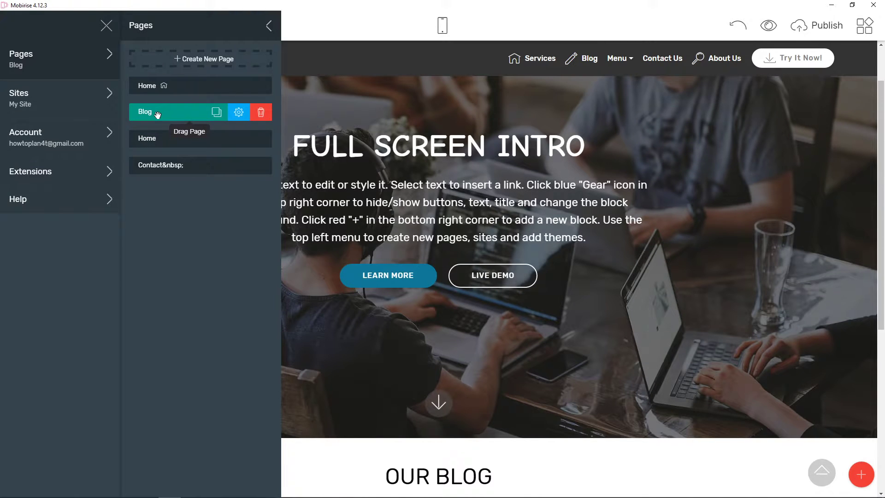
{"action": "left_click", "coordinate": [153, 138]}
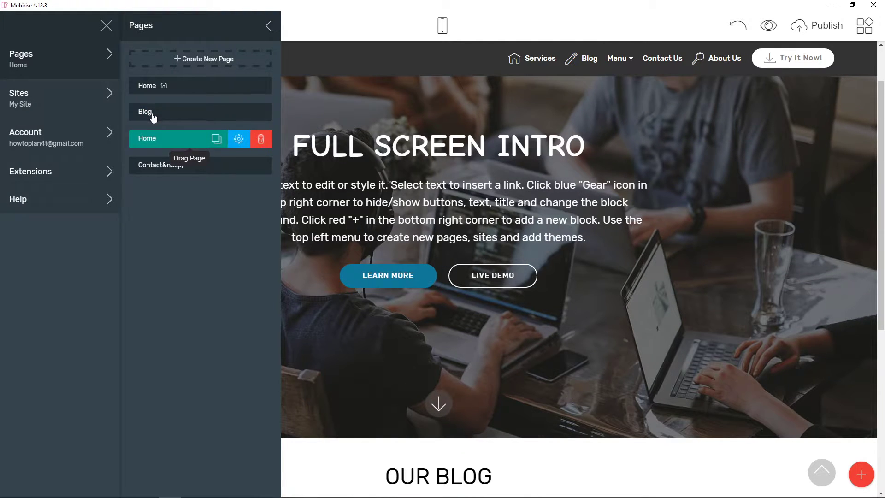
{"action": "left_click", "coordinate": [156, 113]}
{"action": "left_click_drag", "start_coordinate": [154, 139], "coordinate": [147, 112]}
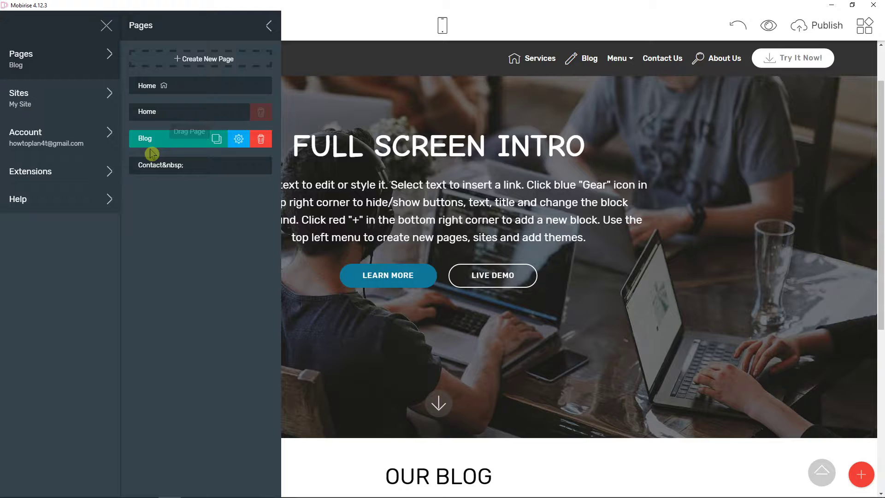
{"action": "left_click", "coordinate": [382, 329]}
{"action": "scroll", "coordinate": [233, 310], "scroll_direction": "down", "scroll_amount": 6}
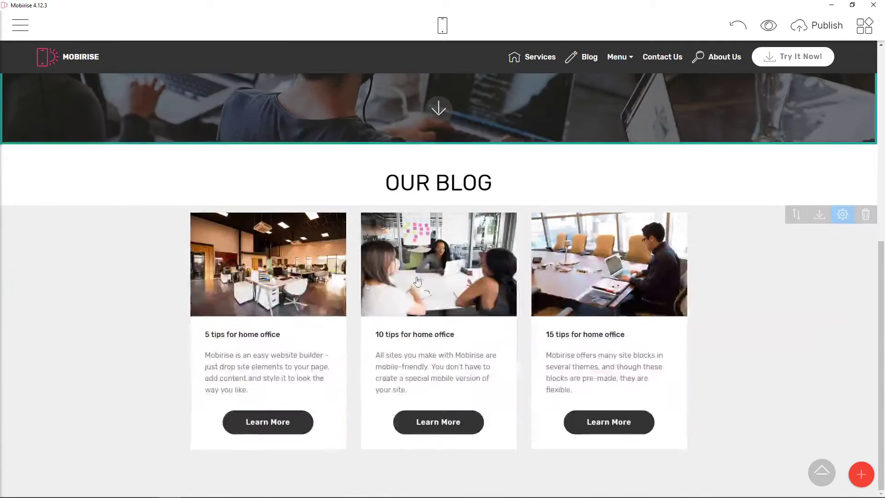
- Delete the old blog cards block and the Full Screen Intro block
{"action": "left_click", "coordinate": [865, 214]}
{"action": "left_click", "coordinate": [561, 56]}
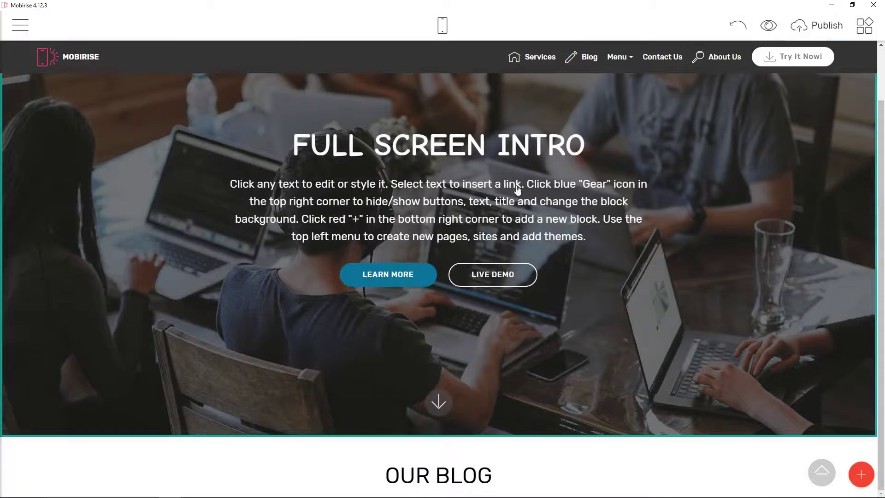
{"action": "left_click", "coordinate": [865, 92]}
{"action": "left_click", "coordinate": [561, 56]}
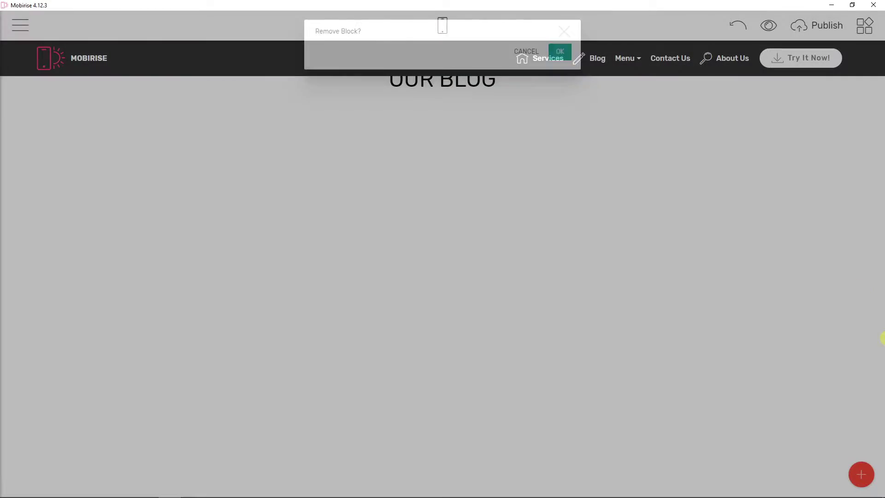
- Drag a three-card Features block from the block library onto the page
{"action": "left_click", "coordinate": [861, 474]}
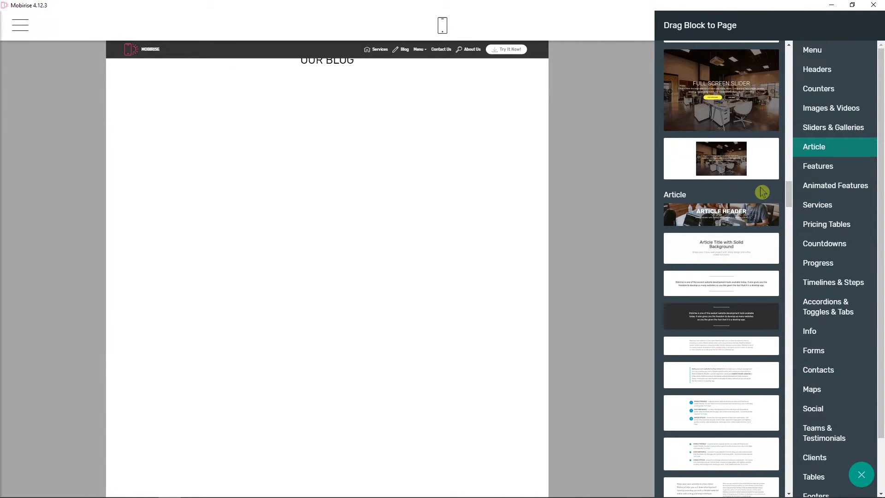
{"action": "scroll", "coordinate": [762, 192], "scroll_direction": "down", "scroll_amount": 8}
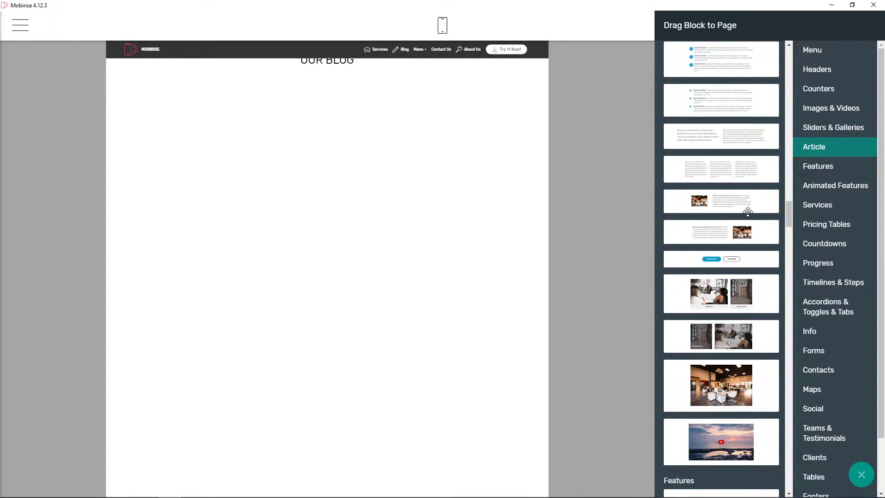
{"action": "scroll", "coordinate": [748, 212], "scroll_direction": "down", "scroll_amount": 8}
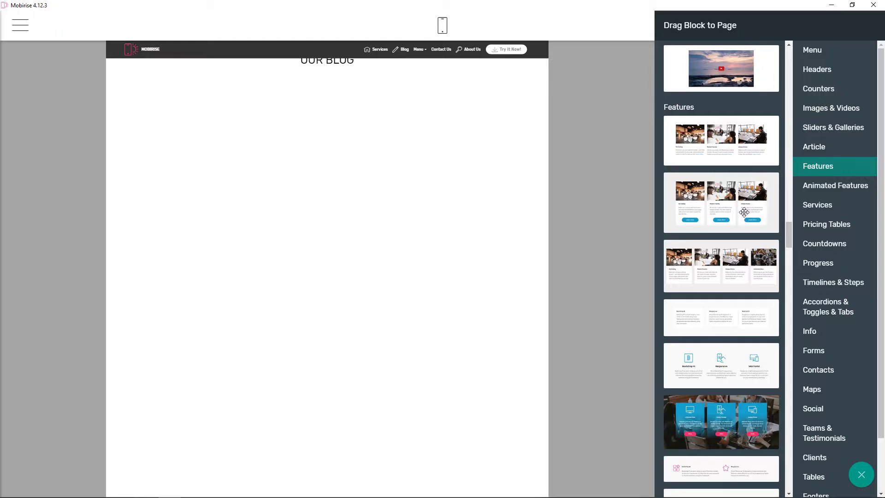
{"action": "scroll", "coordinate": [743, 212], "scroll_direction": "up", "scroll_amount": 10}
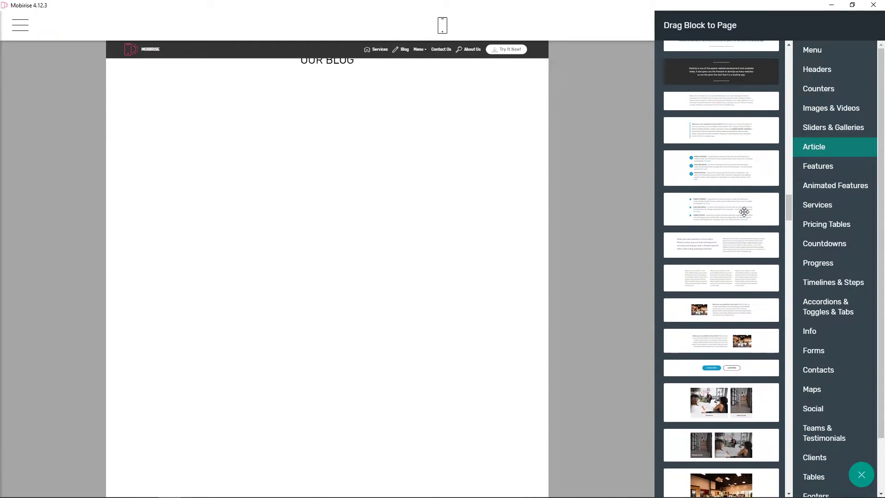
{"action": "scroll", "coordinate": [744, 212], "scroll_direction": "up", "scroll_amount": 4}
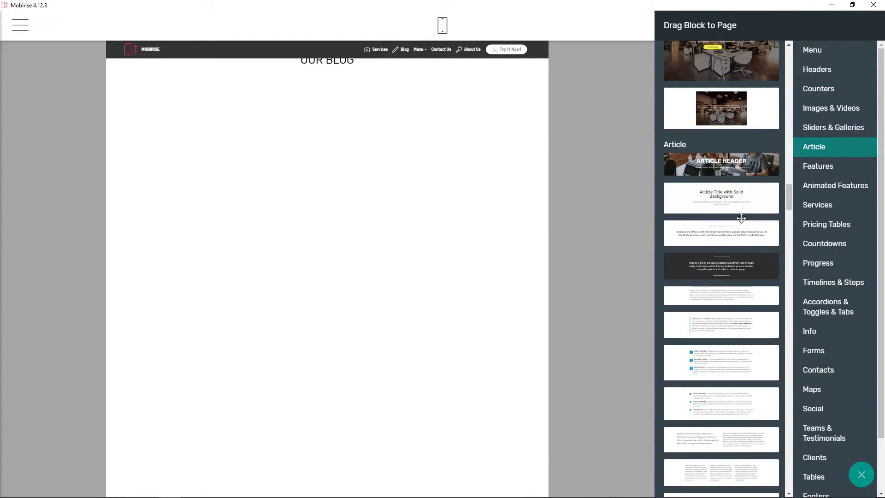
{"action": "scroll", "coordinate": [741, 218], "scroll_direction": "down", "scroll_amount": 12}
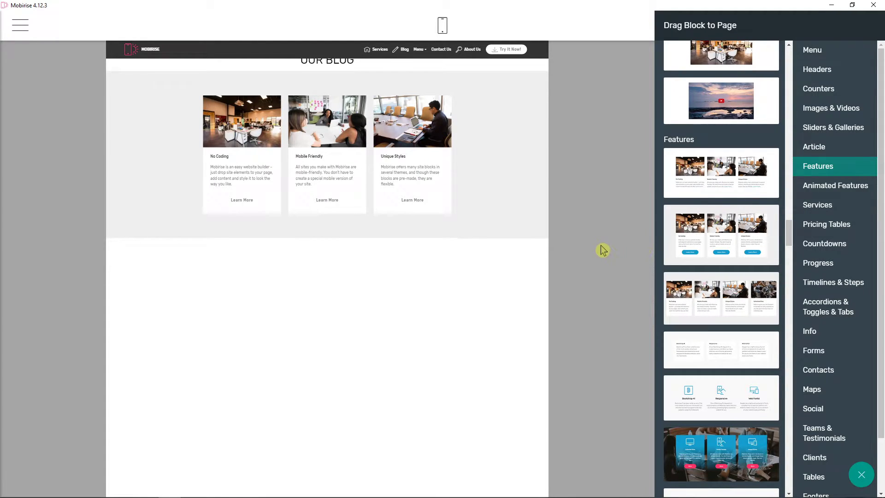
{"action": "scroll", "coordinate": [719, 277], "scroll_direction": "down", "scroll_amount": 9}
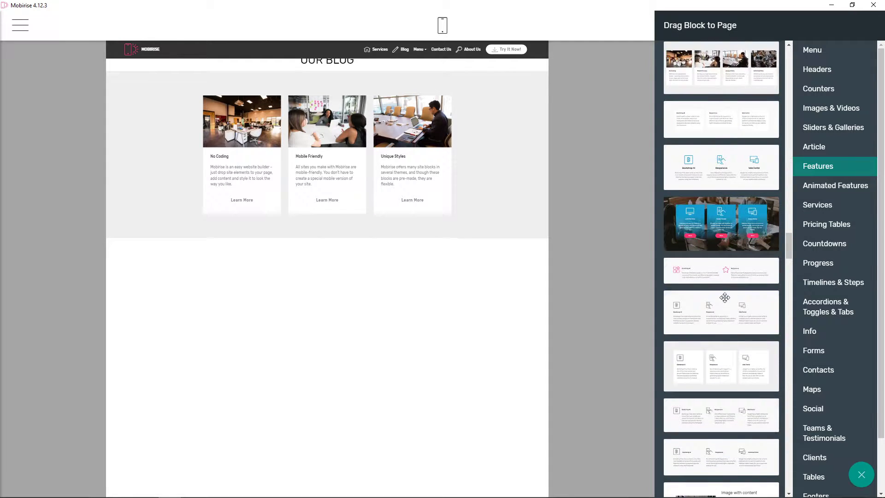
{"action": "scroll", "coordinate": [725, 299], "scroll_direction": "down", "scroll_amount": 8}
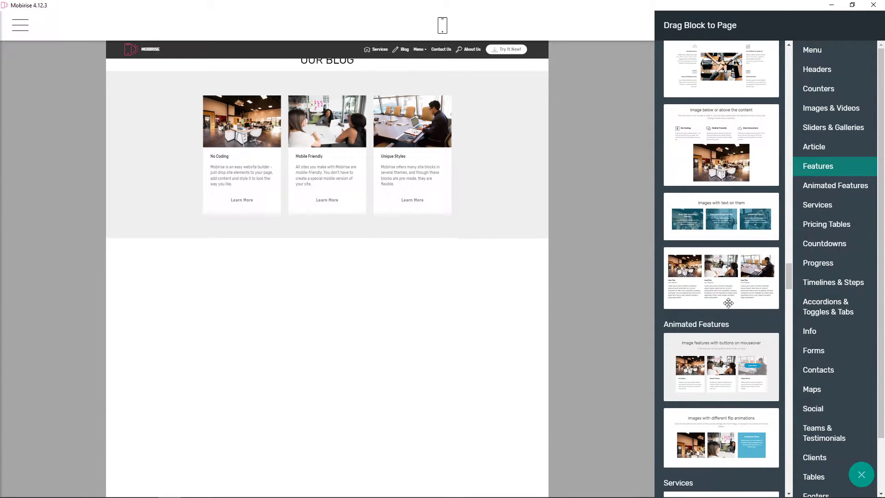
{"action": "scroll", "coordinate": [733, 311], "scroll_direction": "down", "scroll_amount": 7}
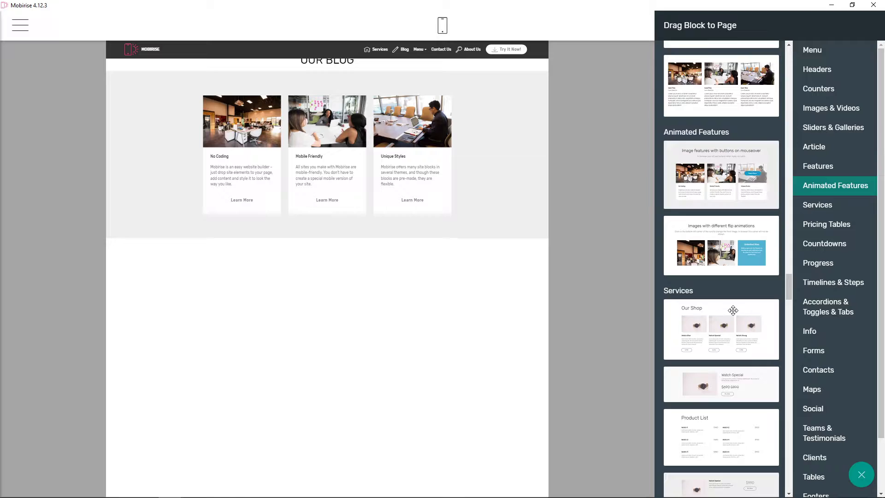
{"action": "scroll", "coordinate": [733, 310], "scroll_direction": "down", "scroll_amount": 20}
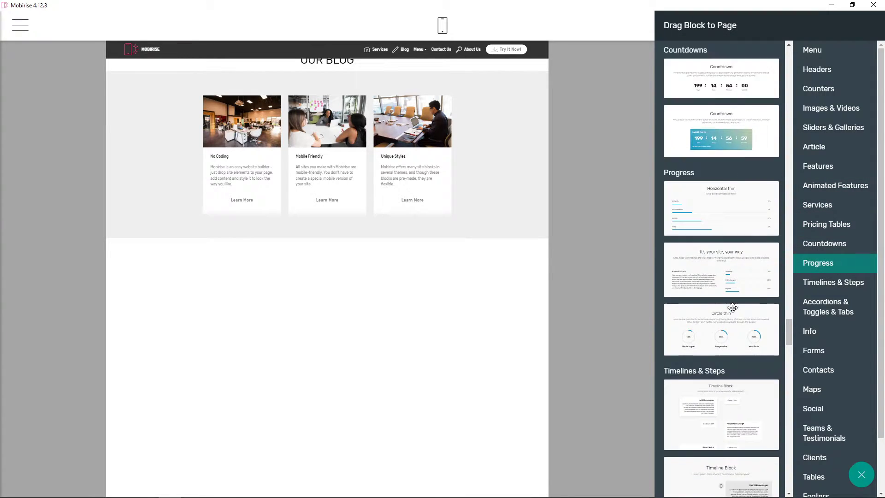
{"action": "scroll", "coordinate": [733, 311], "scroll_direction": "down", "scroll_amount": 10}
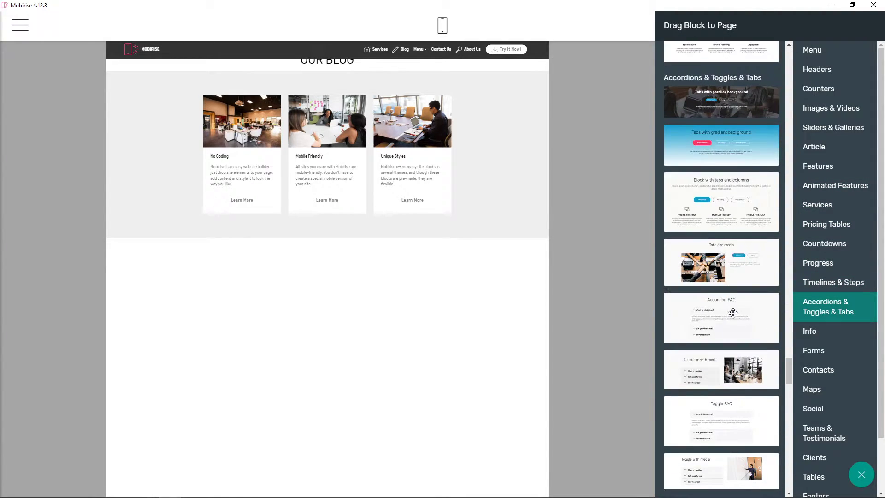
{"action": "scroll", "coordinate": [732, 313], "scroll_direction": "down", "scroll_amount": 15}
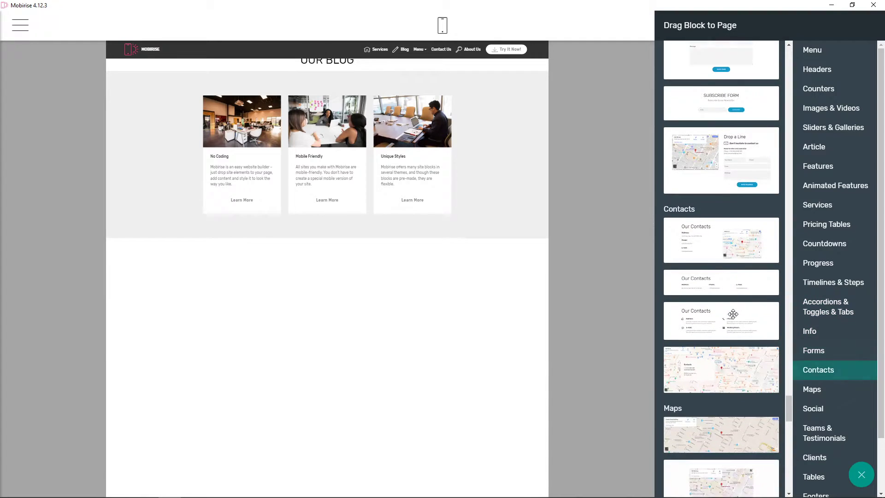
{"action": "scroll", "coordinate": [733, 315], "scroll_direction": "down", "scroll_amount": 20}
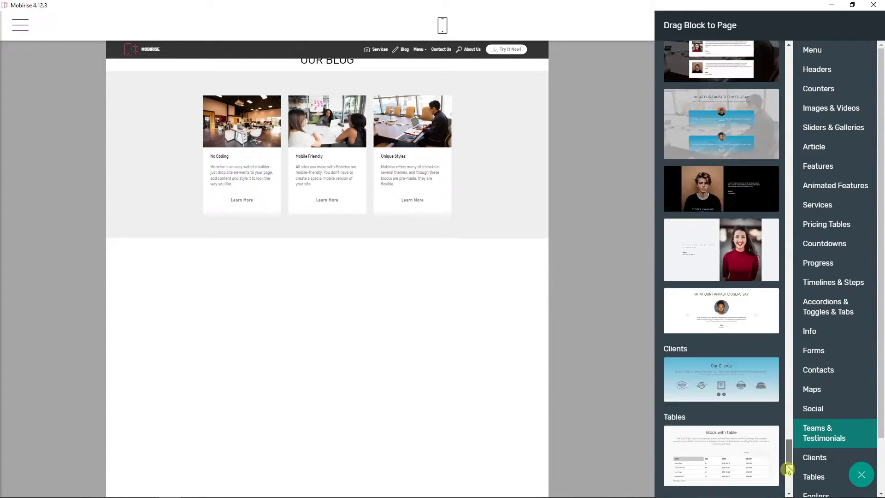
{"action": "left_click_drag", "start_coordinate": [785, 477], "coordinate": [802, 218]}
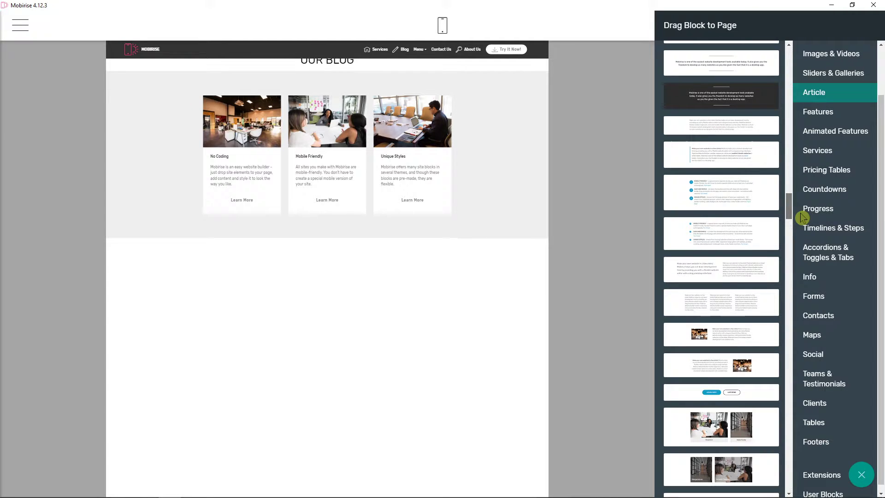
- Add the 'Make your own website in a few clicks!' image-and-text block below the OUR BLOG cards
{"action": "left_click", "coordinate": [741, 336]}
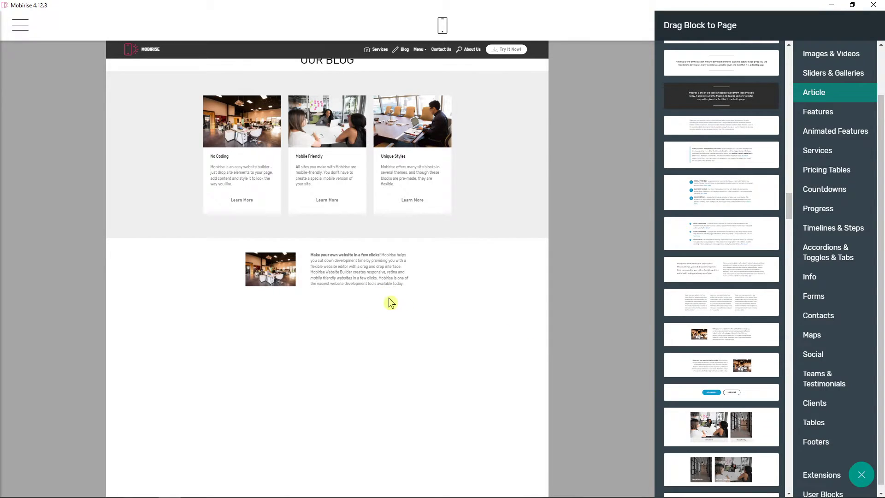
{"action": "scroll", "coordinate": [743, 295], "scroll_direction": "up", "scroll_amount": 6}
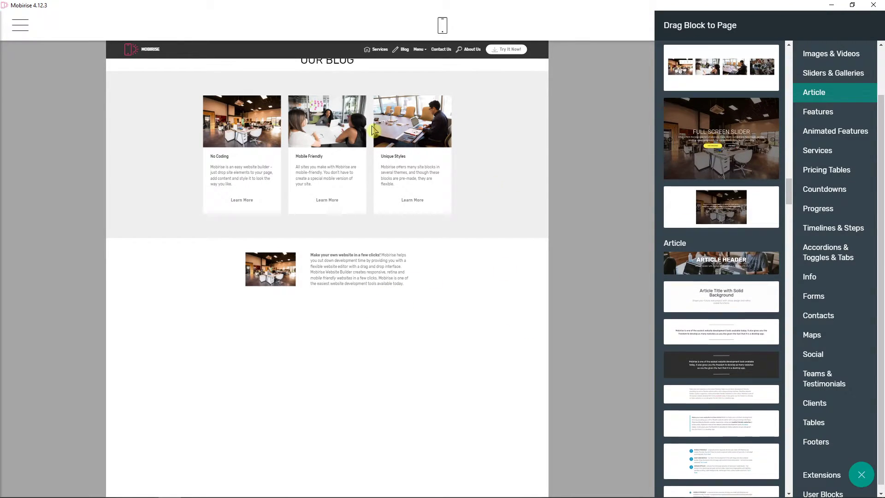
{"action": "scroll", "coordinate": [754, 236], "scroll_direction": "up", "scroll_amount": 6}
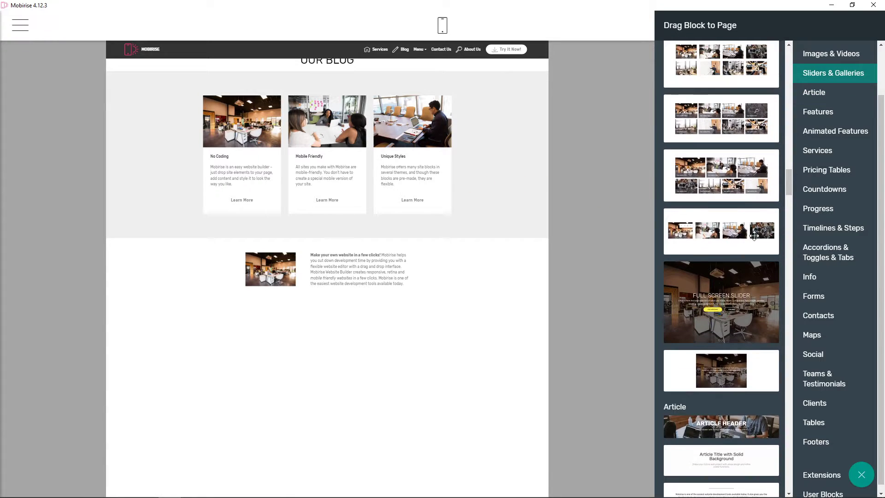
{"action": "scroll", "coordinate": [754, 236], "scroll_direction": "up", "scroll_amount": 3}
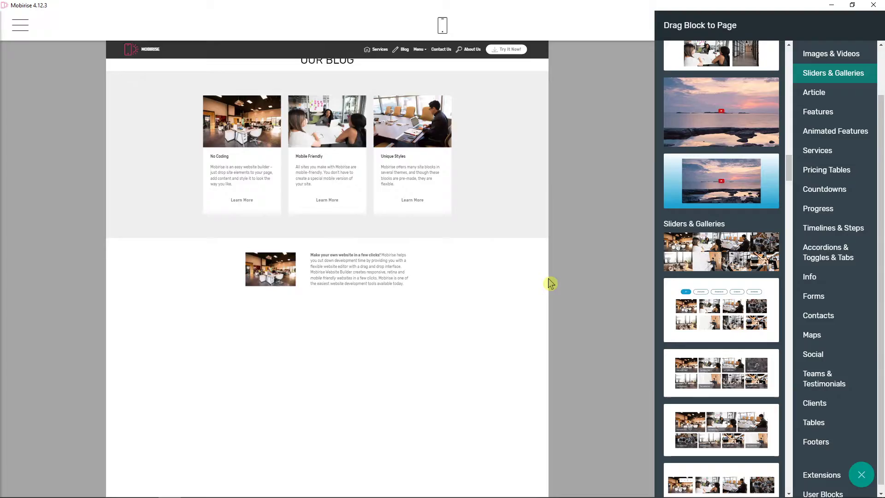
- Close the block library and delete the newly added image-and-text block
{"action": "left_click", "coordinate": [550, 283]}
{"action": "left_click", "coordinate": [865, 382]}
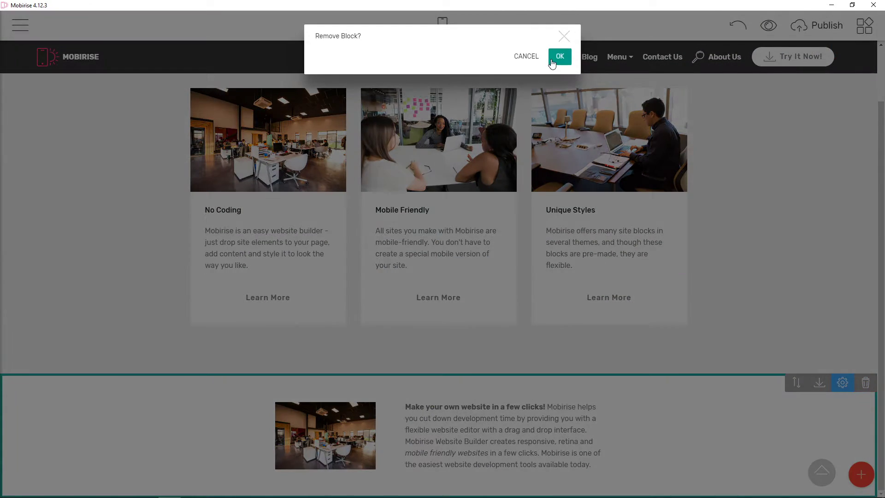
{"action": "left_click", "coordinate": [559, 56]}
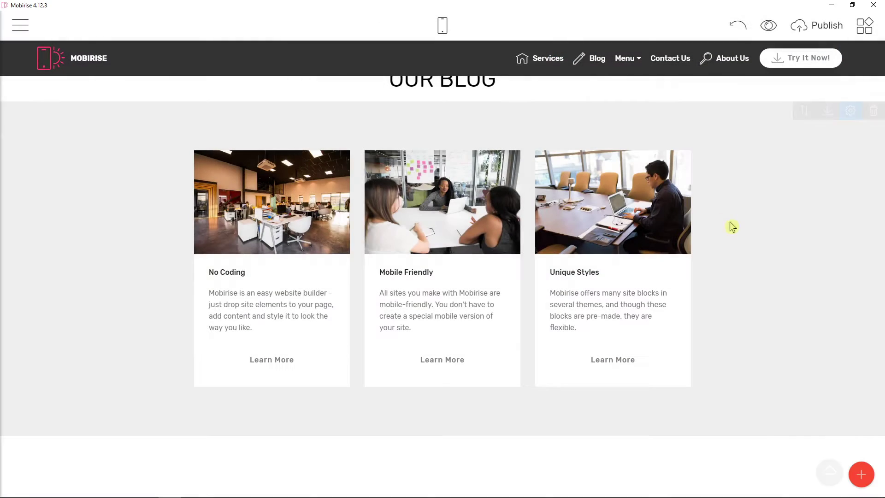
- Place another three-card features block (No Coding, Mobile Friendly, Unique Styles) below the blog cards
{"action": "left_click", "coordinate": [861, 475]}
{"action": "scroll", "coordinate": [677, 232], "scroll_direction": "up", "scroll_amount": 5}
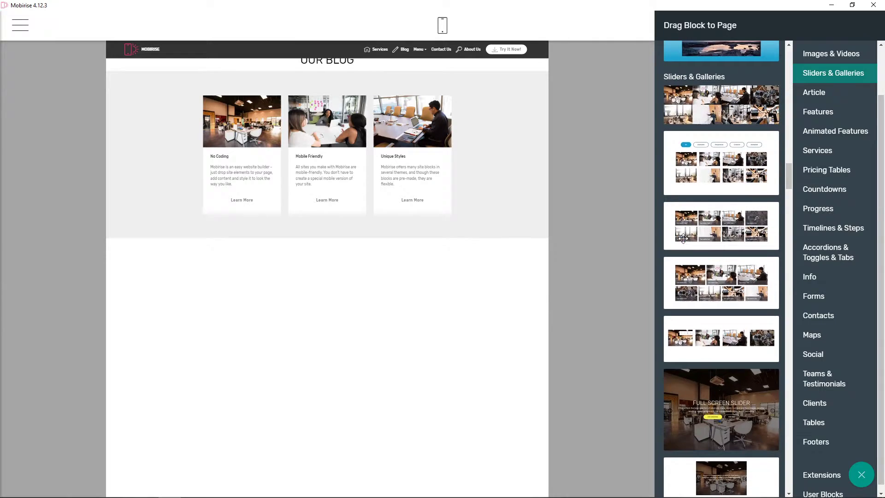
{"action": "scroll", "coordinate": [687, 241], "scroll_direction": "up", "scroll_amount": 5}
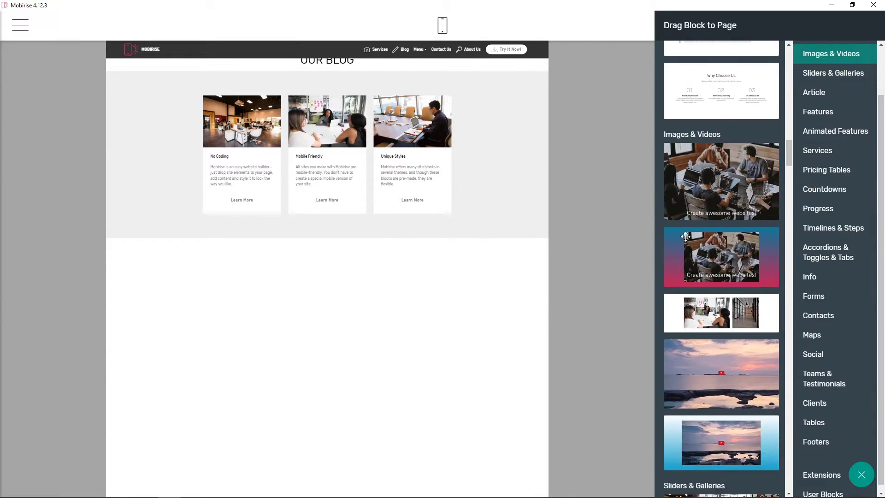
{"action": "scroll", "coordinate": [703, 249], "scroll_direction": "down", "scroll_amount": 8}
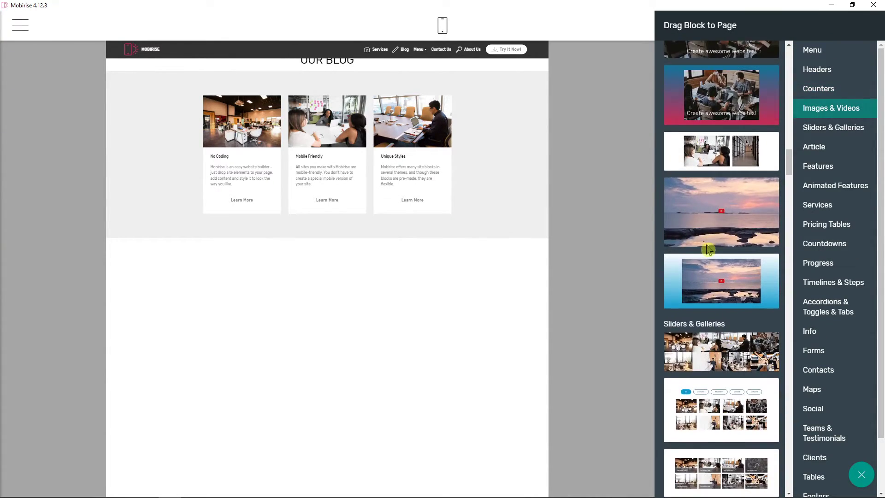
{"action": "scroll", "coordinate": [706, 244], "scroll_direction": "down", "scroll_amount": 10}
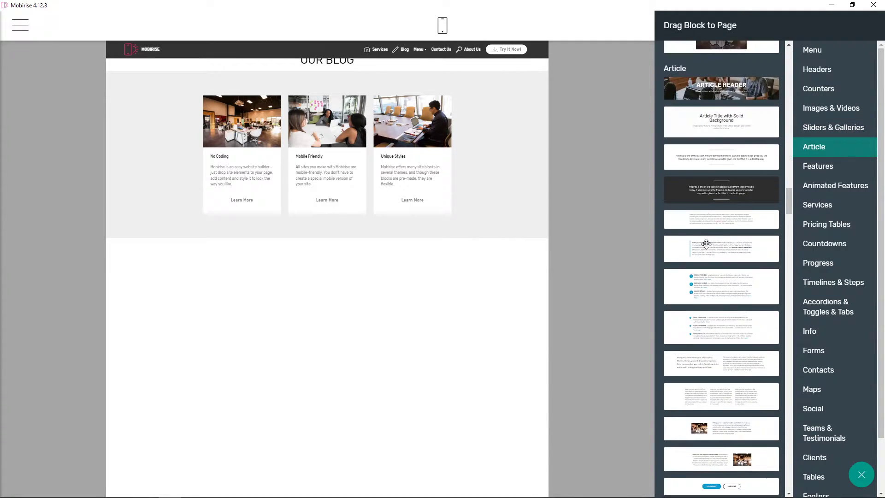
{"action": "scroll", "coordinate": [764, 237], "scroll_direction": "down", "scroll_amount": 5}
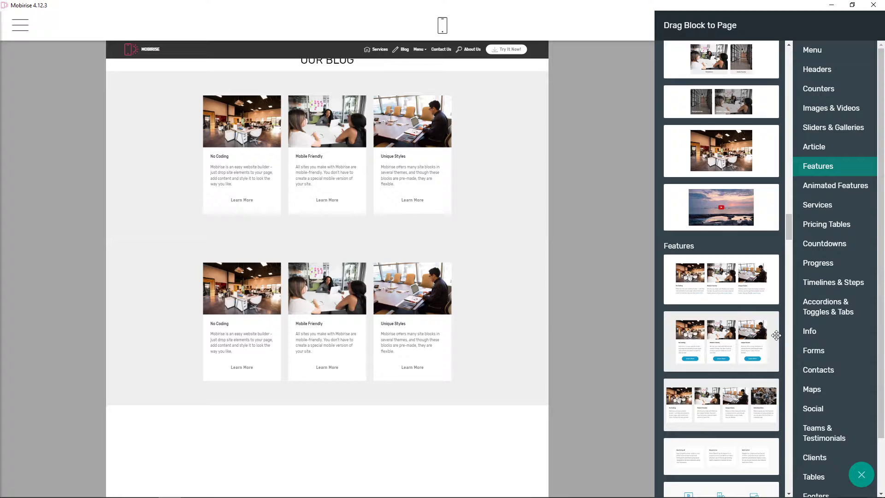
{"action": "left_click_drag", "start_coordinate": [776, 335], "coordinate": [510, 265]}
{"action": "scroll", "coordinate": [710, 305], "scroll_direction": "down", "scroll_amount": 5}
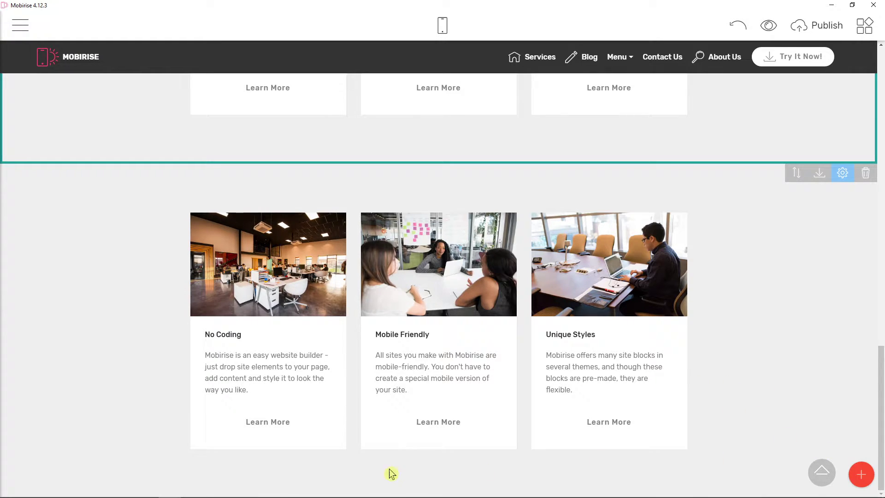
{"action": "scroll", "coordinate": [454, 483], "scroll_direction": "up", "scroll_amount": 20}
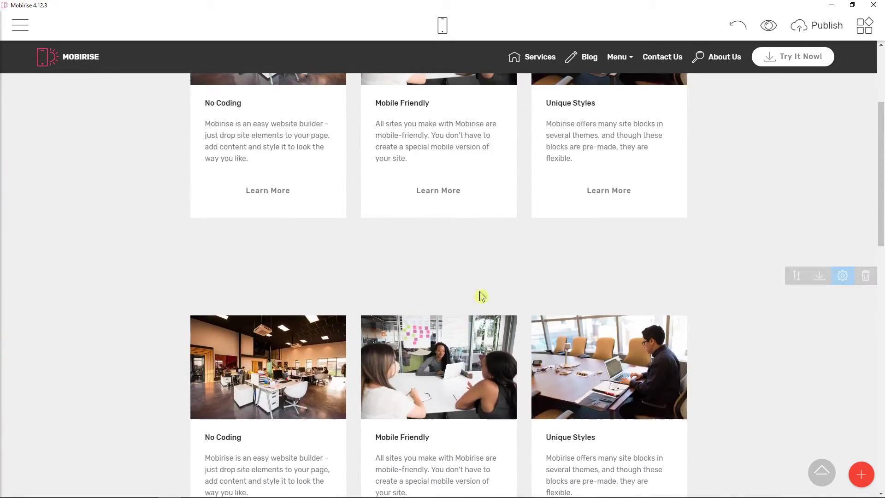
{"action": "scroll", "coordinate": [354, 274], "scroll_direction": "down", "scroll_amount": 20}
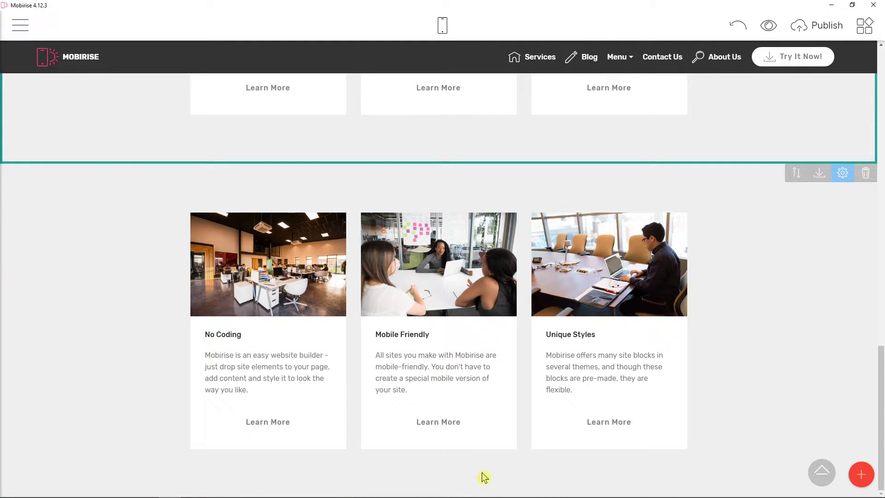
- Add a two-button block from the block library at the bottom of the page
{"action": "left_click", "coordinate": [861, 474]}
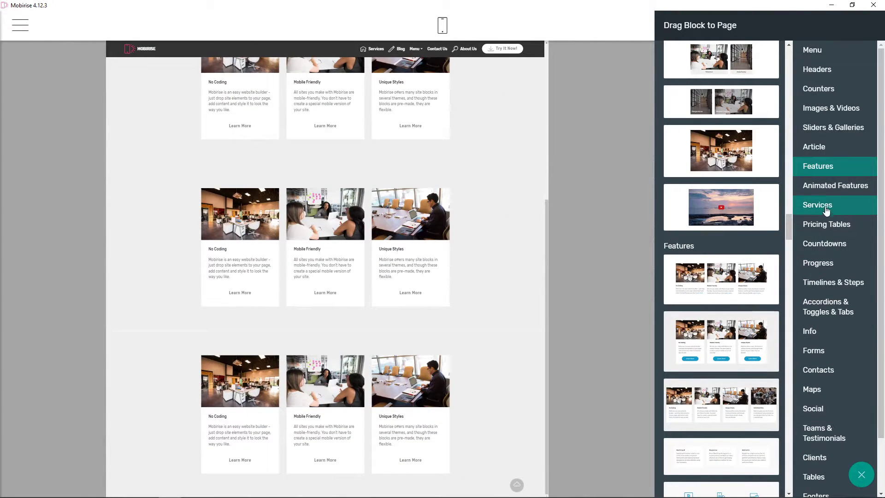
{"action": "left_click", "coordinate": [814, 154]}
{"action": "left_click", "coordinate": [814, 169]}
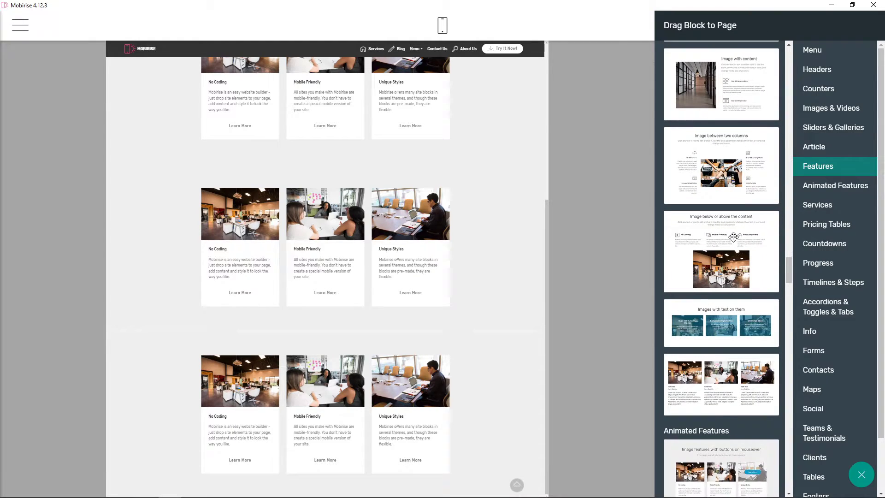
{"action": "left_click", "coordinate": [827, 128]}
{"action": "scroll", "coordinate": [724, 211], "scroll_direction": "up", "scroll_amount": 8}
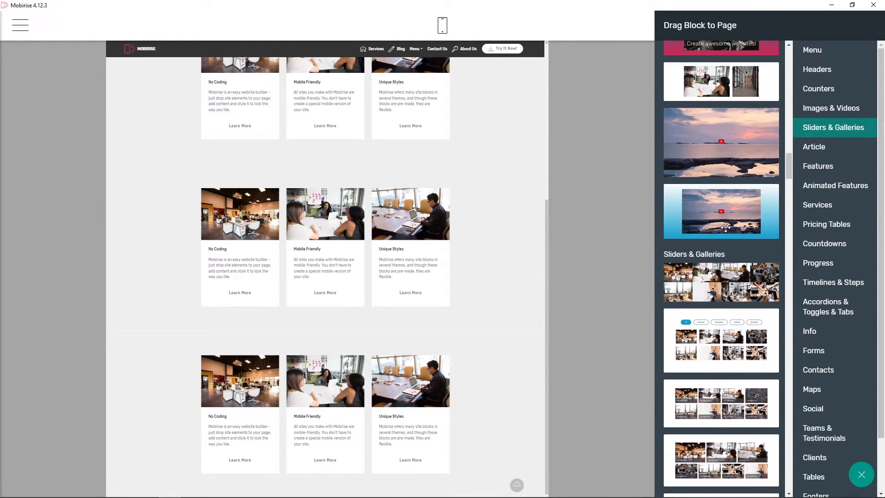
{"action": "scroll", "coordinate": [733, 235], "scroll_direction": "down", "scroll_amount": 10}
{"action": "scroll", "coordinate": [733, 235], "scroll_direction": "down", "scroll_amount": 12}
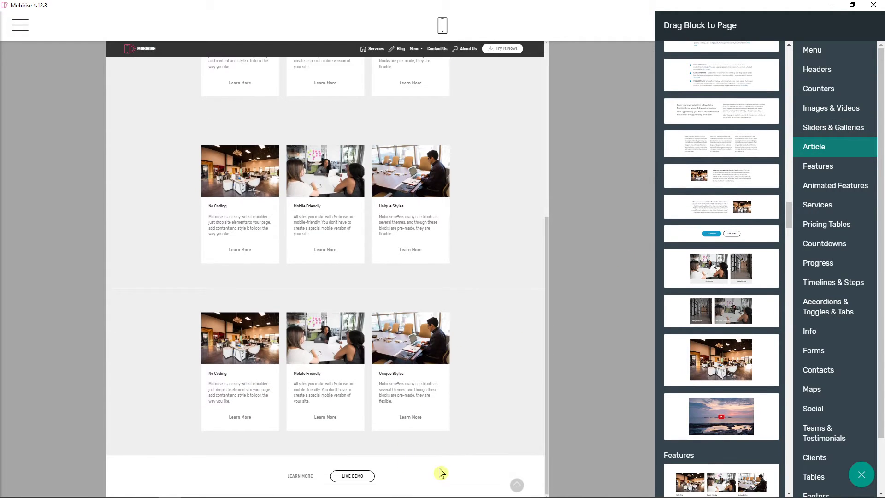
{"action": "left_click", "coordinate": [441, 471]}
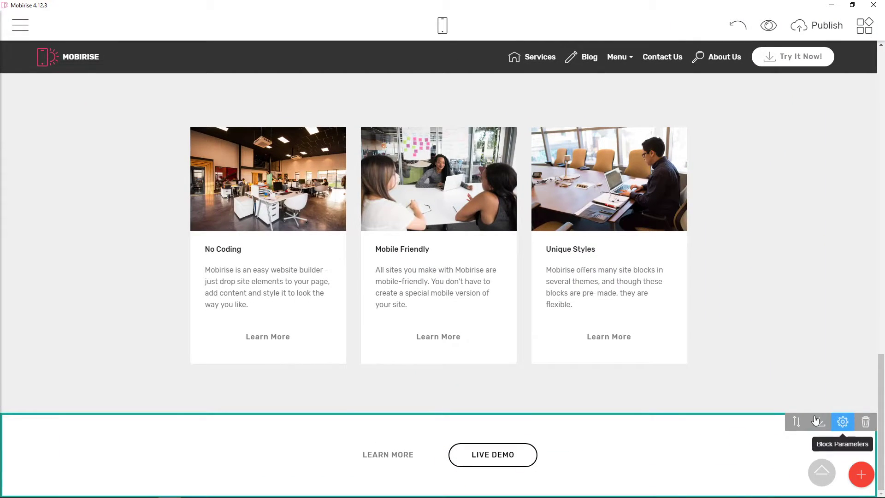
{"action": "left_click", "coordinate": [842, 421]}
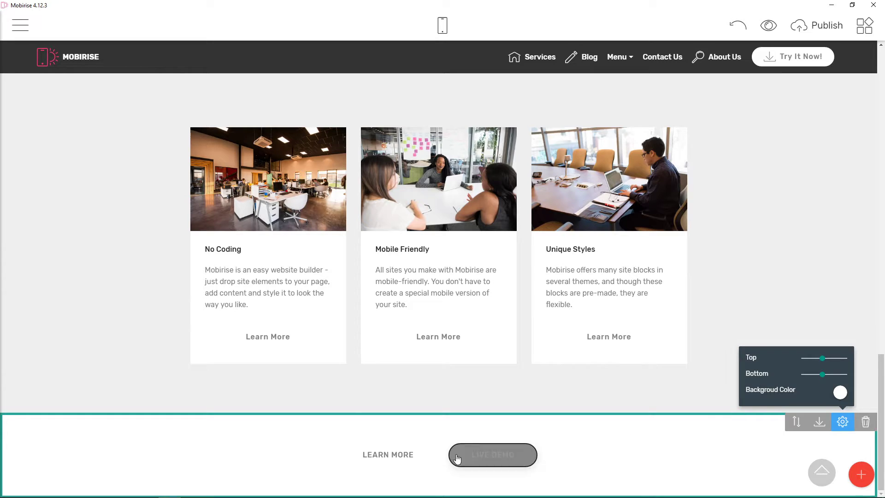
- Rename the LIVE DEMO button to 'MORE BLOGS'
{"action": "left_click", "coordinate": [422, 455]}
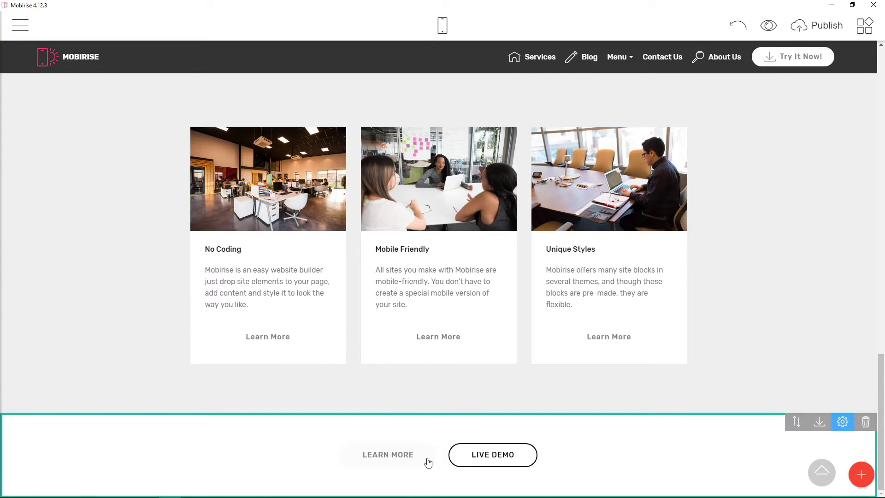
{"action": "left_click", "coordinate": [490, 454]}
{"action": "triple_click", "coordinate": [490, 455]}
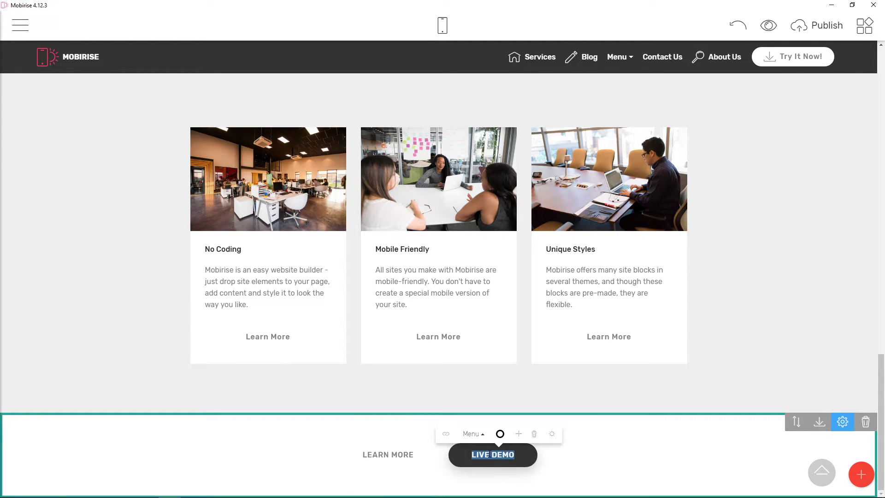
{"action": "type", "text": "MORE BLOGS"}
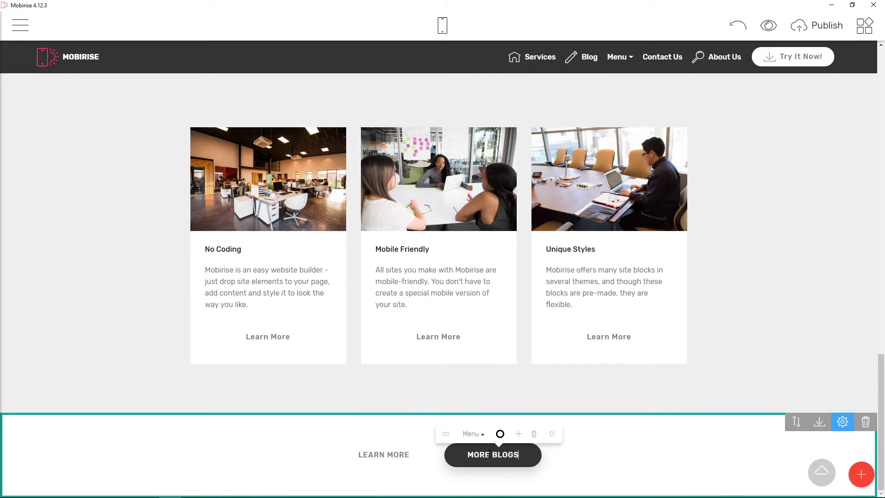
{"action": "left_click", "coordinate": [429, 482]}
- Create a new page named BLOG 2 and order it right after Blog
{"action": "left_click", "coordinate": [20, 26]}
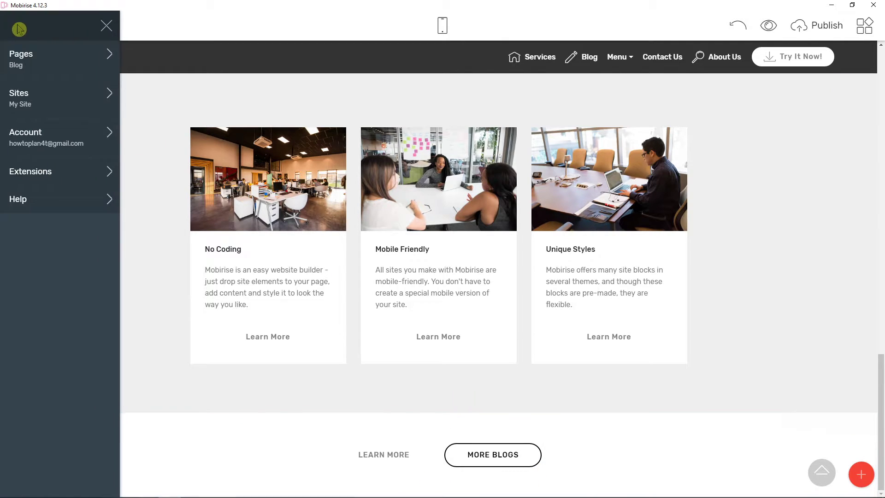
{"action": "left_click", "coordinate": [67, 75]}
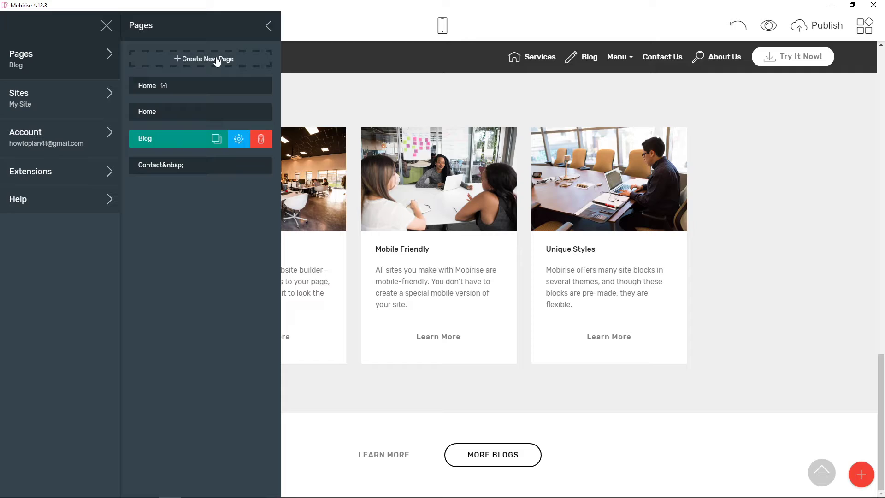
{"action": "left_click", "coordinate": [217, 61]}
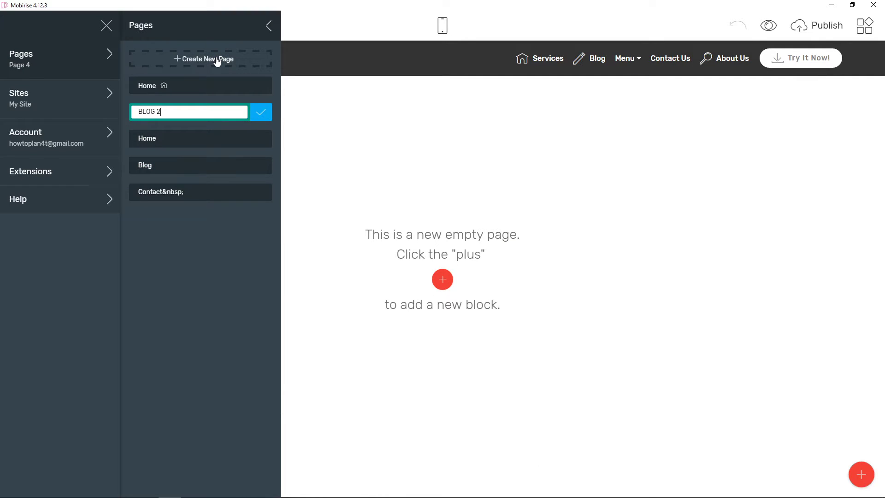
{"action": "key", "text": "Return"}
{"action": "left_click_drag", "start_coordinate": [128, 107], "coordinate": [148, 138]}
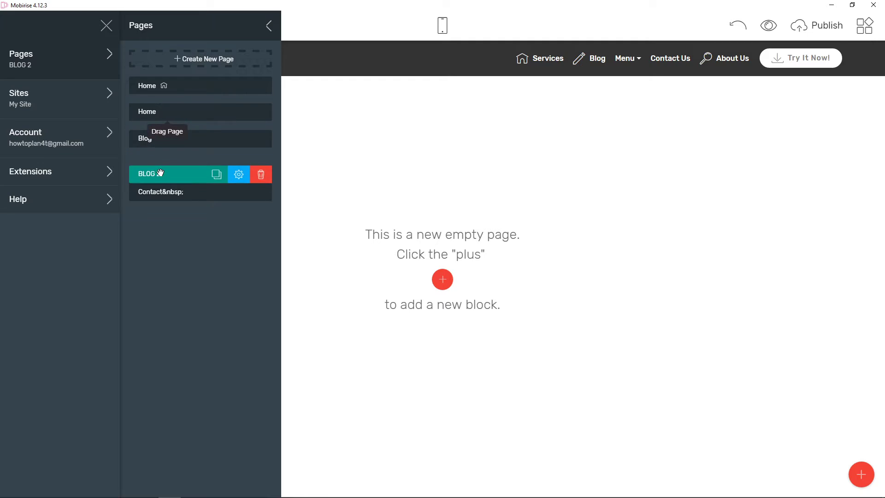
- Check the Home and BLOG 2 pages, then return to editing the Blog page
{"action": "left_click", "coordinate": [154, 138]}
{"action": "left_click", "coordinate": [162, 109]}
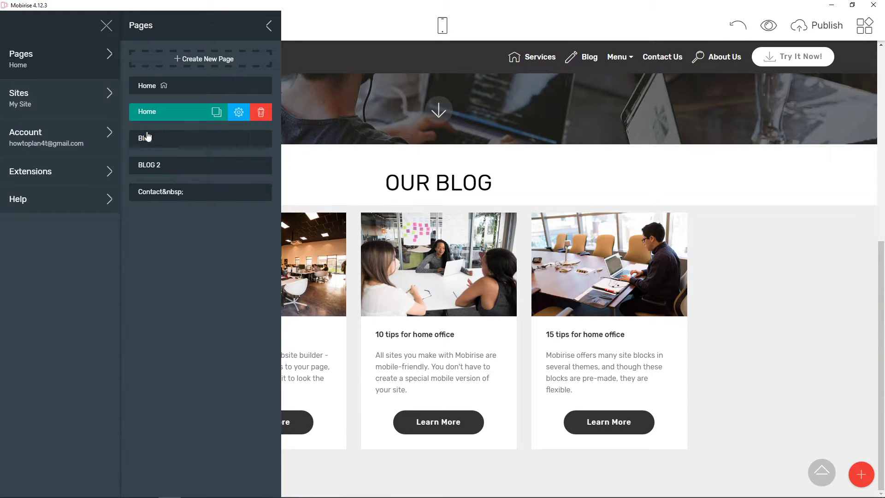
{"action": "left_click", "coordinate": [147, 137]}
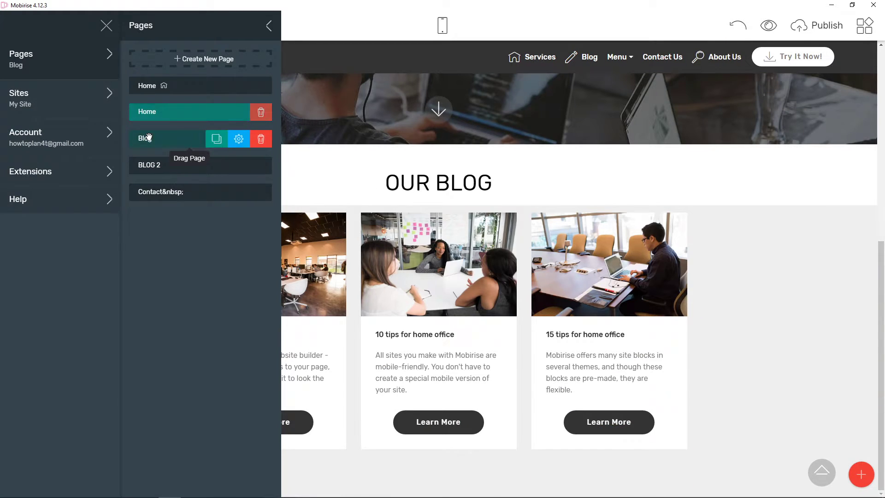
{"action": "left_click", "coordinate": [152, 165]}
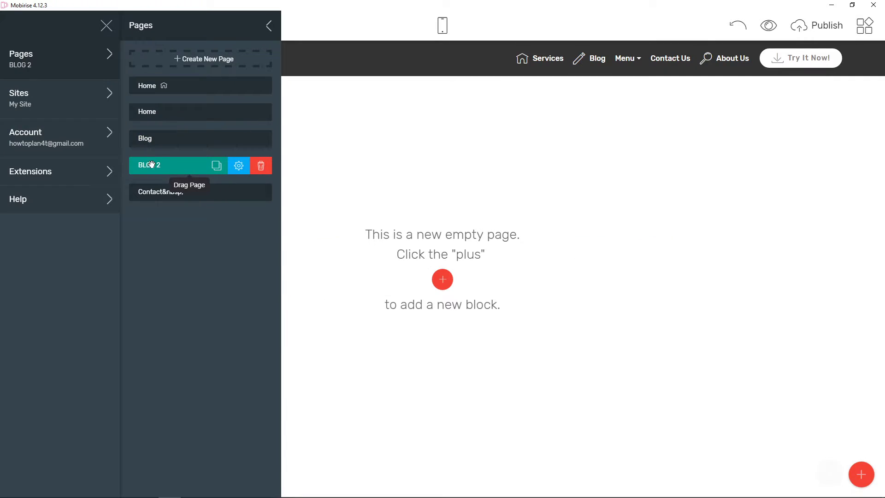
{"action": "left_click", "coordinate": [154, 138]}
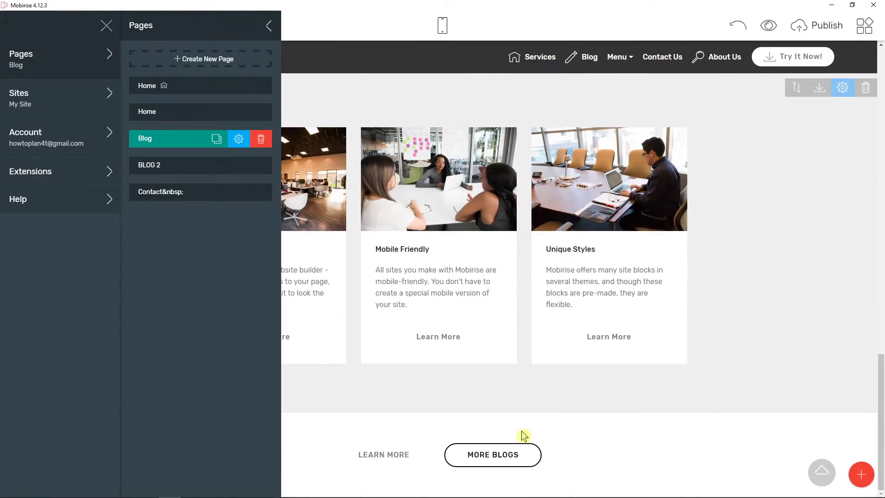
- Link the MORE BLOGS button to the BLOG 2 site page
{"action": "left_click", "coordinate": [527, 459]}
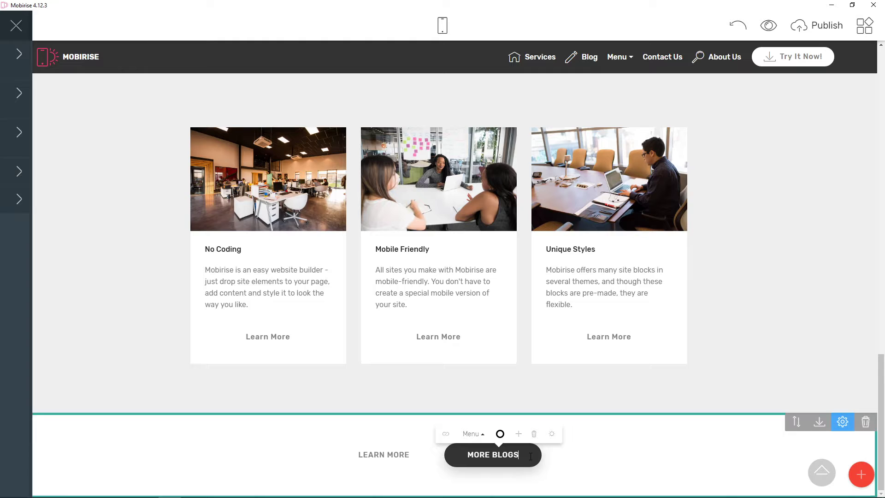
{"action": "left_click", "coordinate": [446, 433]}
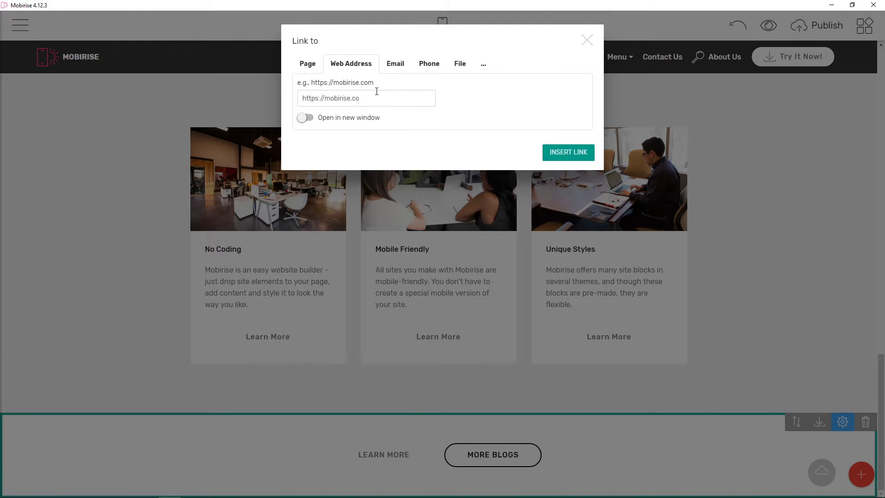
{"action": "left_click", "coordinate": [308, 64]}
{"action": "left_click", "coordinate": [360, 98]}
{"action": "left_click", "coordinate": [394, 158]}
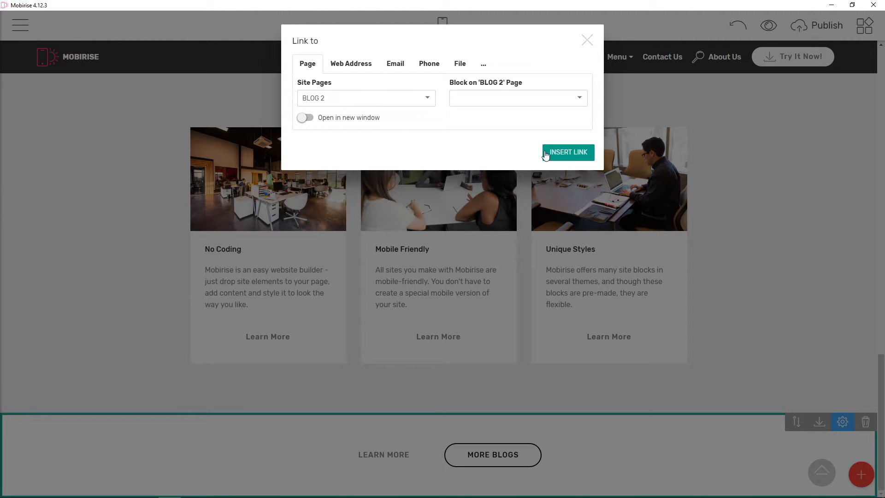
{"action": "left_click", "coordinate": [582, 157]}
{"action": "scroll", "coordinate": [588, 217], "scroll_direction": "down", "scroll_amount": 5}
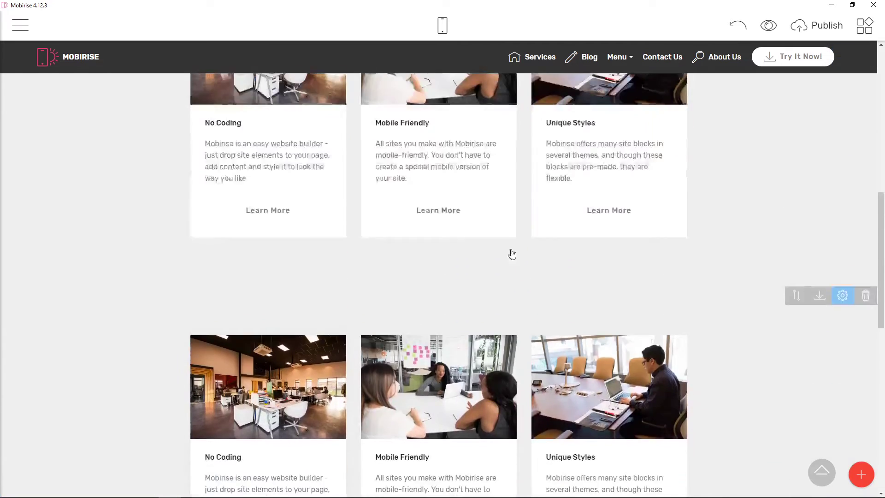
{"action": "scroll", "coordinate": [427, 289], "scroll_direction": "down", "scroll_amount": 5}
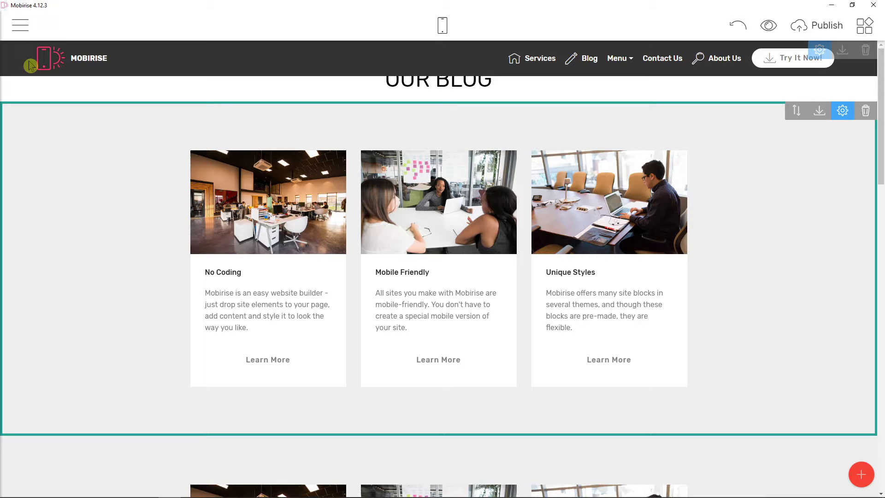
- Retitle the first card from No Coding to '5 TIPS FOR HOME OFFICE'
{"action": "left_click", "coordinate": [20, 25]}
{"action": "left_click", "coordinate": [233, 267]}
{"action": "double_click", "coordinate": [228, 273]}
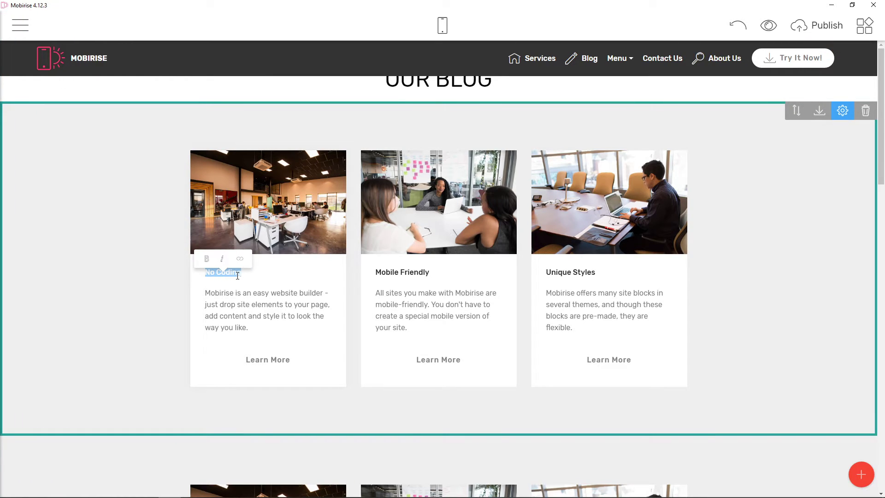
{"action": "type", "text": "5 TIPS FOR HOME OFFICE"}
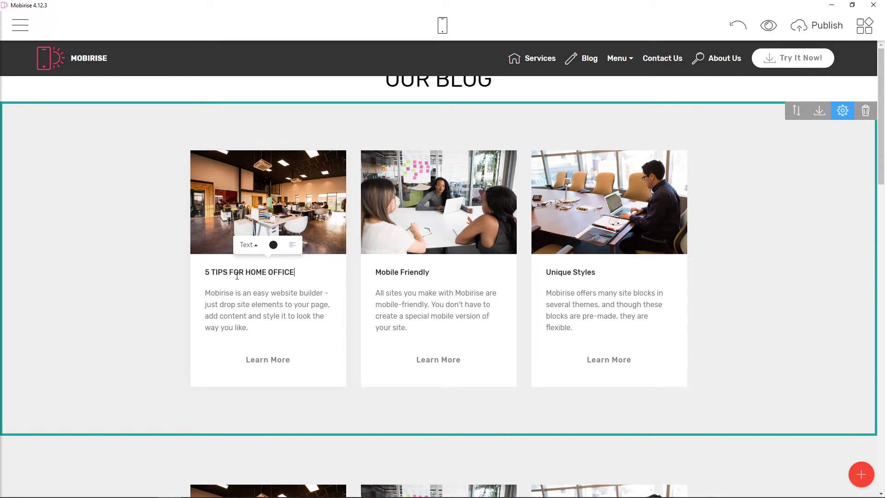
{"action": "left_click", "coordinate": [233, 291]}
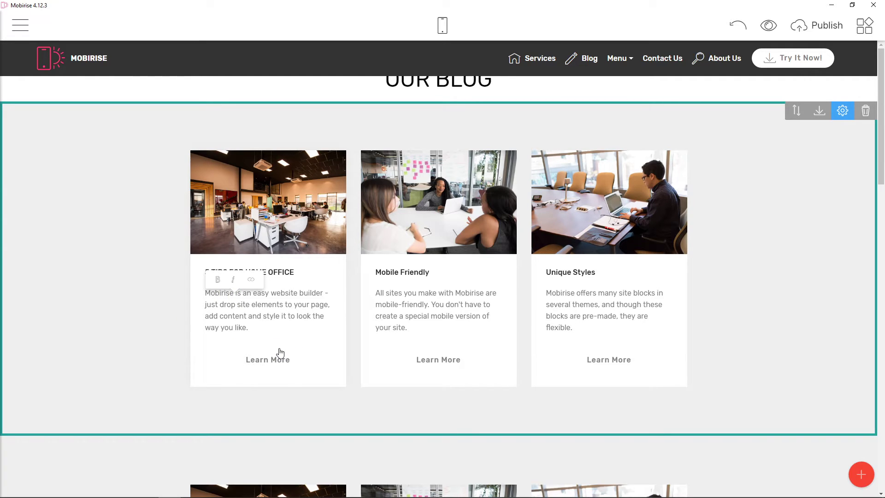
- Make the first card's Learn More button solid black
{"action": "left_click", "coordinate": [312, 363]}
{"action": "left_click", "coordinate": [274, 339]}
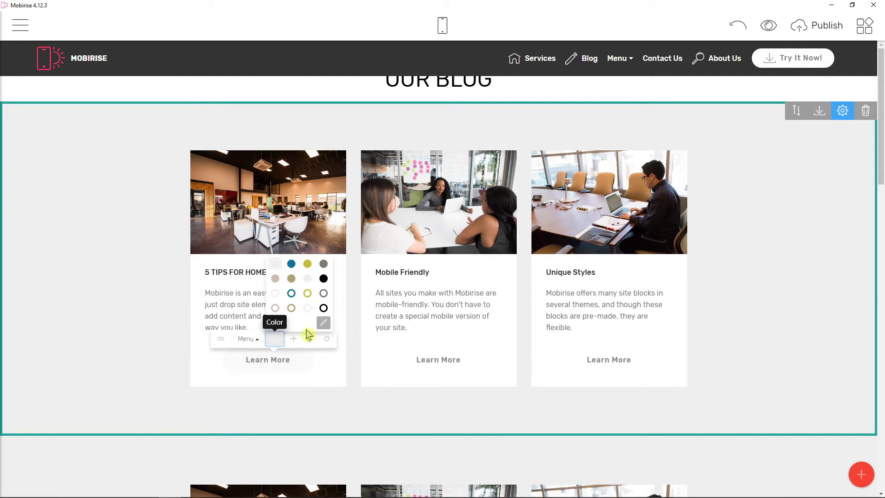
{"action": "left_click", "coordinate": [327, 289]}
{"action": "left_click", "coordinate": [172, 335]}
{"action": "left_click", "coordinate": [20, 25]}
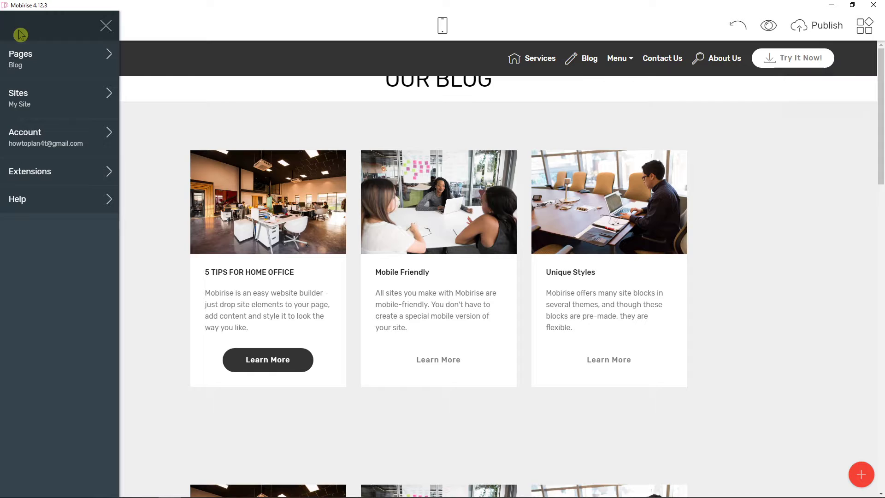
- Create a blank page named '5 TIPS FOR BLOGGING' and view it in the editor
{"action": "left_click", "coordinate": [73, 67]}
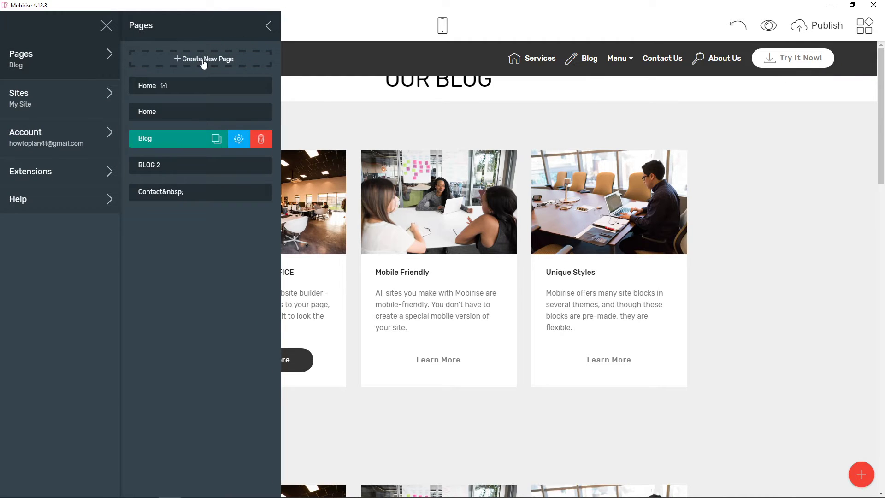
{"action": "left_click", "coordinate": [203, 60]}
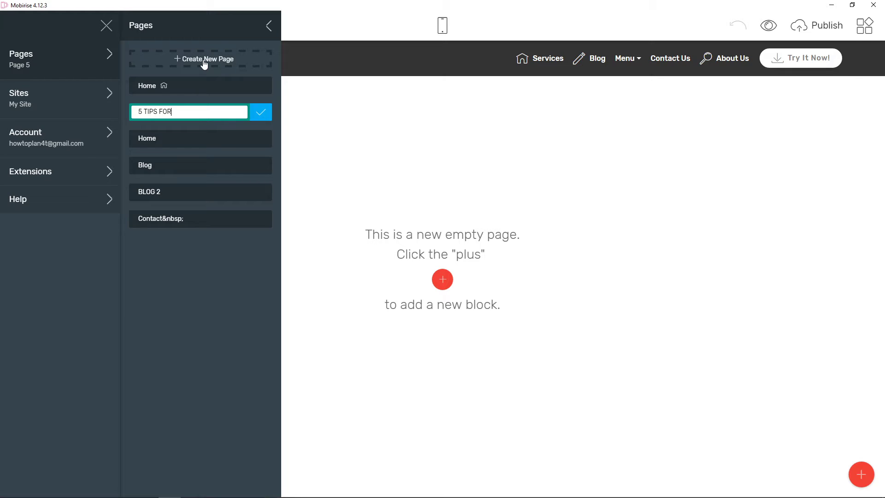
{"action": "type", "text": "5 TIPS FOR BLOGGING"}
{"action": "key", "text": "Return"}
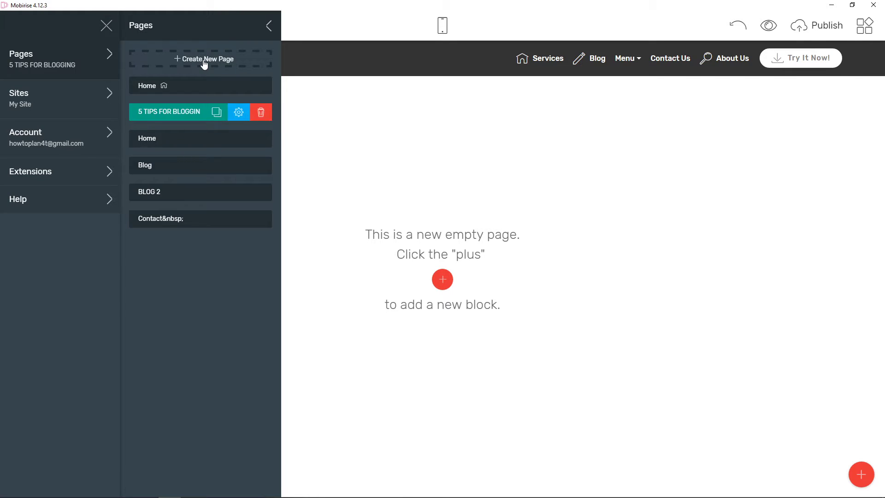
{"action": "left_click", "coordinate": [526, 209]}
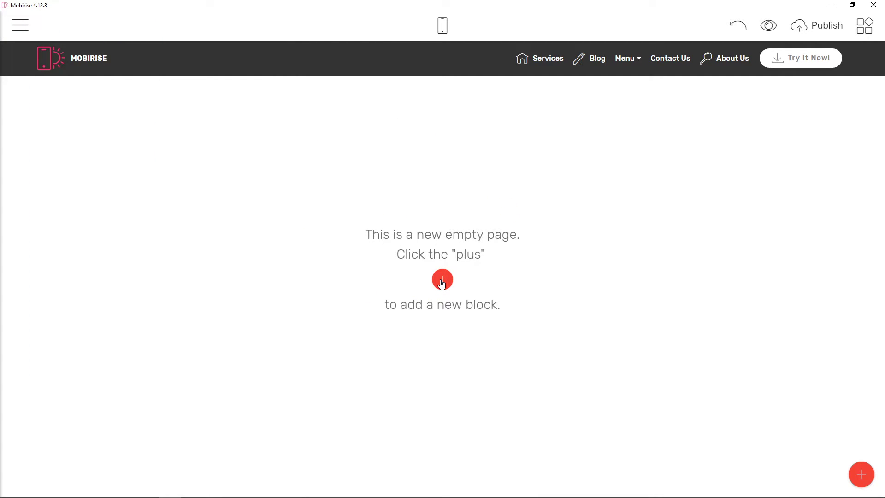
- Add an Article Title with Solid Background block and increase its top padding
{"action": "left_click", "coordinate": [861, 475]}
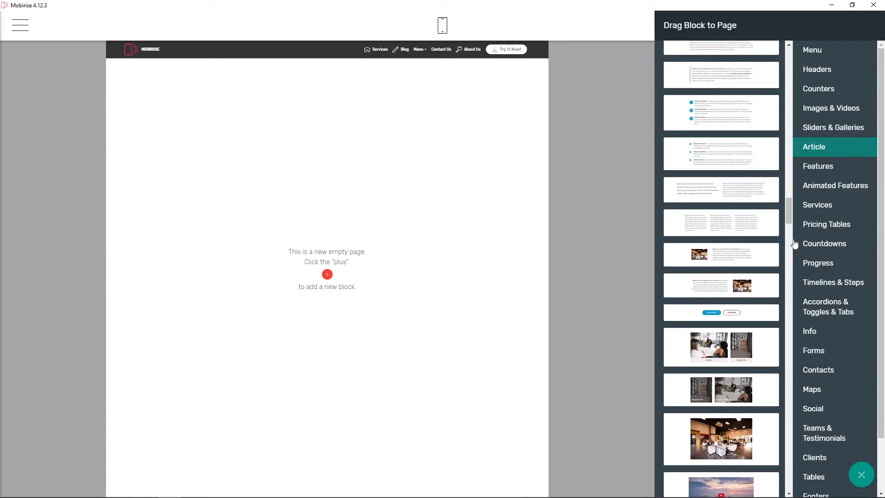
{"action": "scroll", "coordinate": [749, 253], "scroll_direction": "up", "scroll_amount": 3}
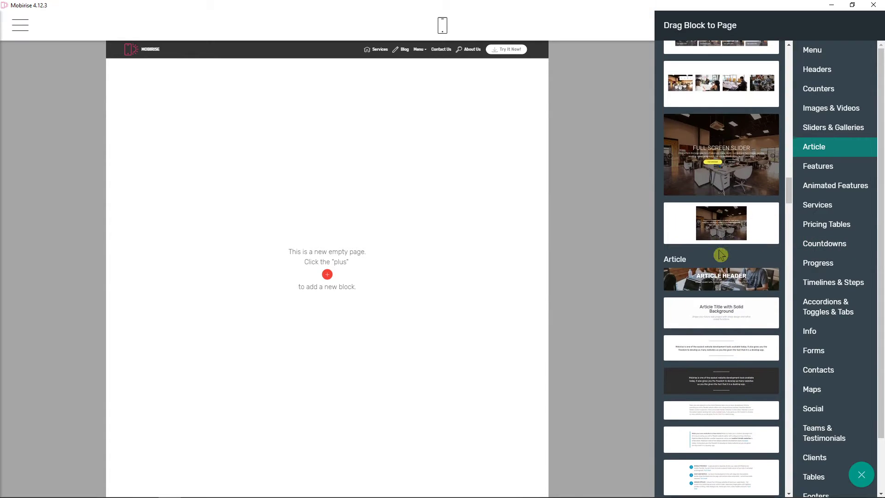
{"action": "left_click", "coordinate": [754, 317]}
{"action": "left_click", "coordinate": [465, 130]}
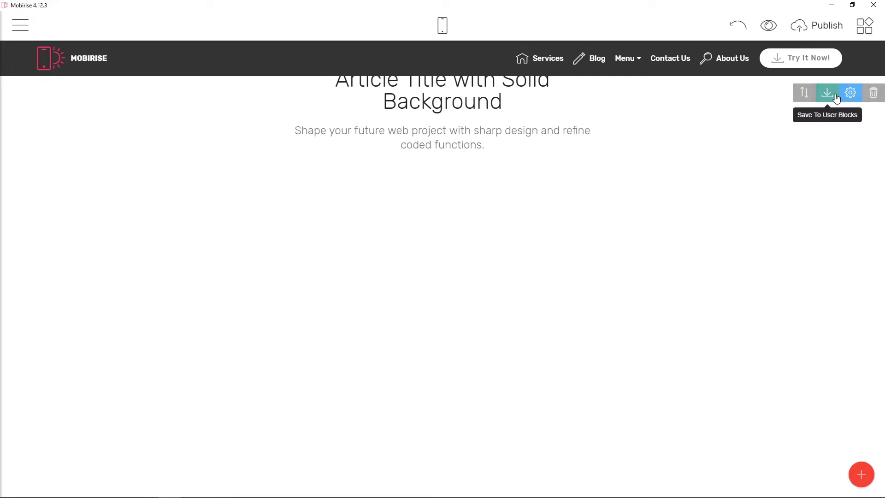
{"action": "left_click", "coordinate": [851, 93]}
{"action": "left_click_drag", "start_coordinate": [829, 119], "coordinate": [854, 119]}
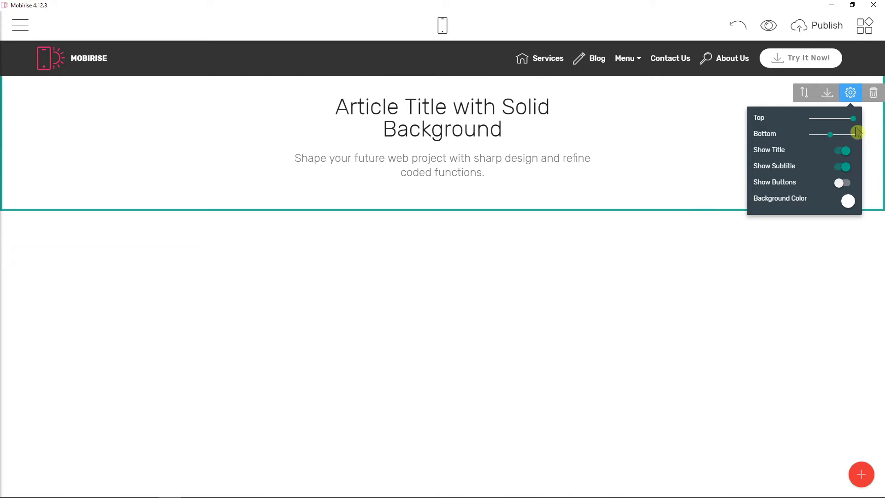
- Add an image slider below the title and delete the unwanted dark article text block
{"action": "left_click", "coordinate": [861, 475]}
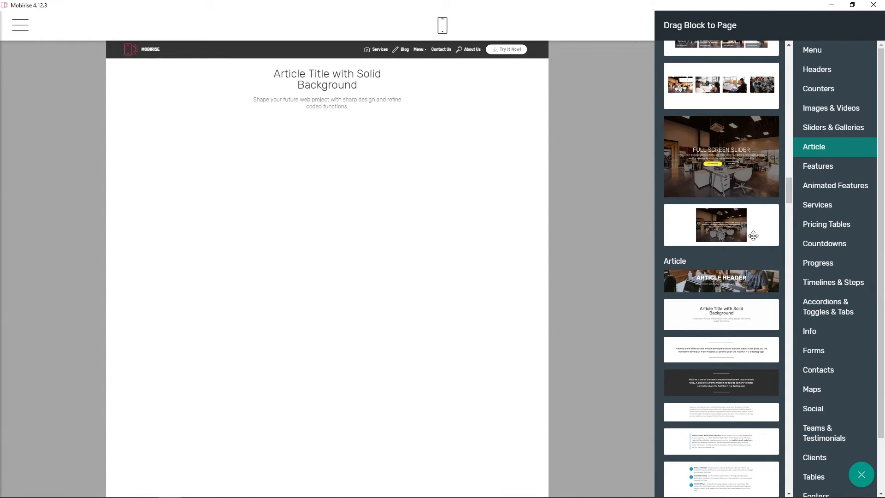
{"action": "left_click", "coordinate": [752, 236]}
{"action": "scroll", "coordinate": [742, 285], "scroll_direction": "down", "scroll_amount": 3}
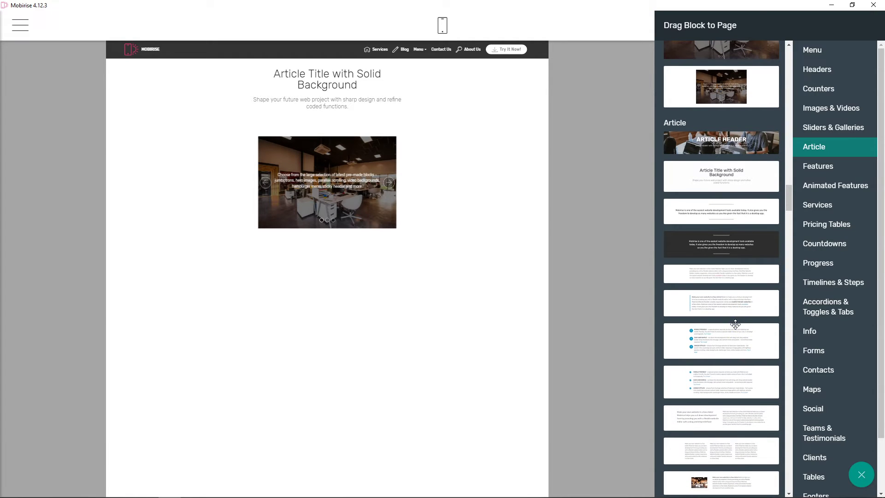
{"action": "left_click", "coordinate": [751, 246]}
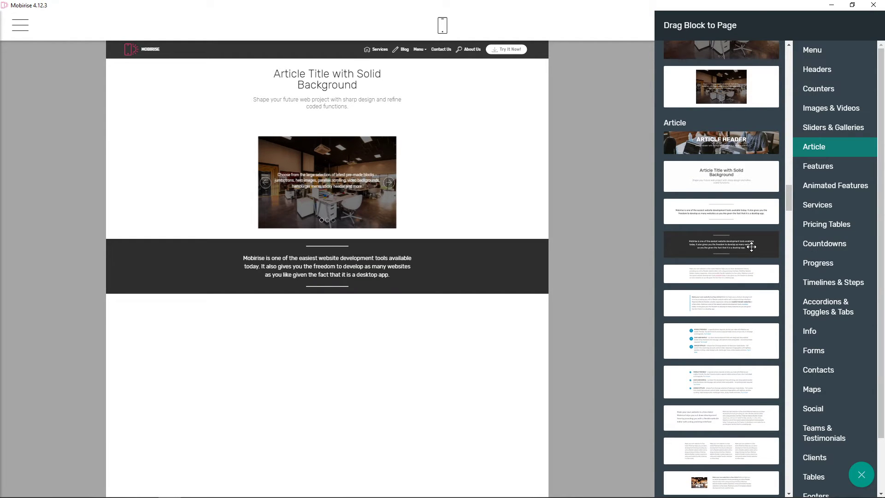
{"action": "left_click", "coordinate": [516, 261]}
{"action": "left_click", "coordinate": [857, 397]}
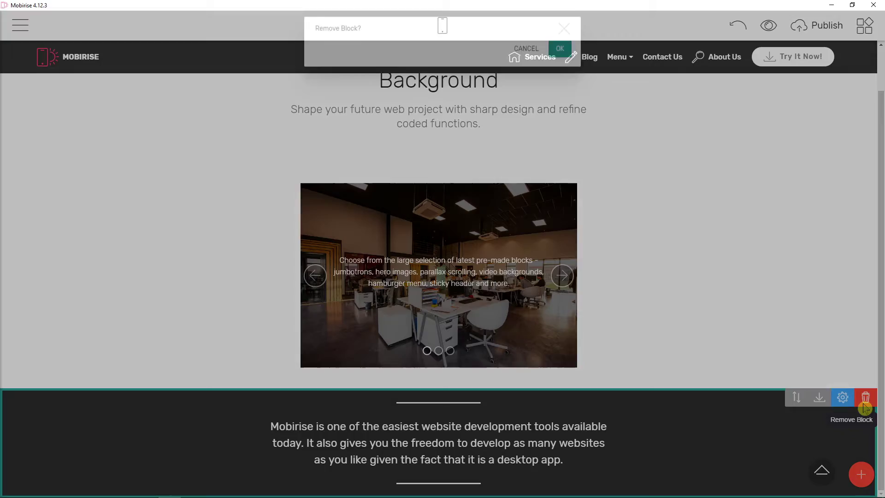
{"action": "key", "text": "Return"}
{"action": "left_click", "coordinate": [861, 473]}
- Add a light article text block, the Make your own website article, and a three-column text block
{"action": "scroll", "coordinate": [746, 258], "scroll_direction": "down", "scroll_amount": 1}
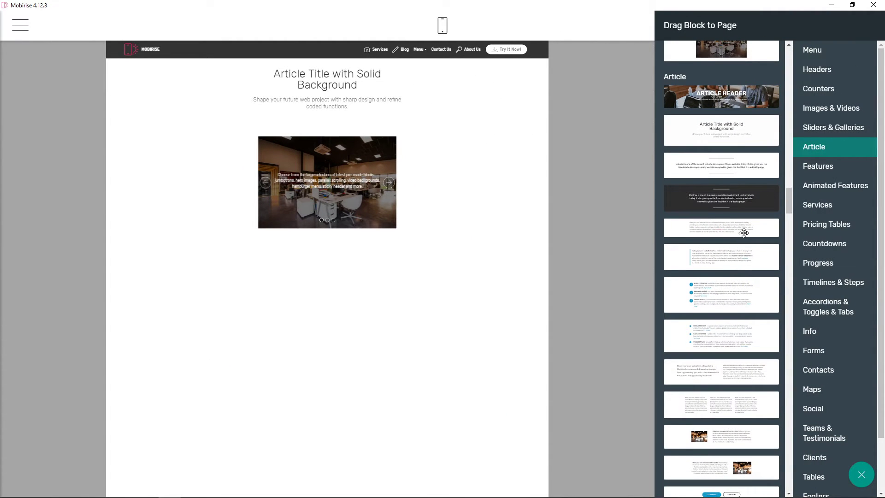
{"action": "left_click", "coordinate": [743, 165]}
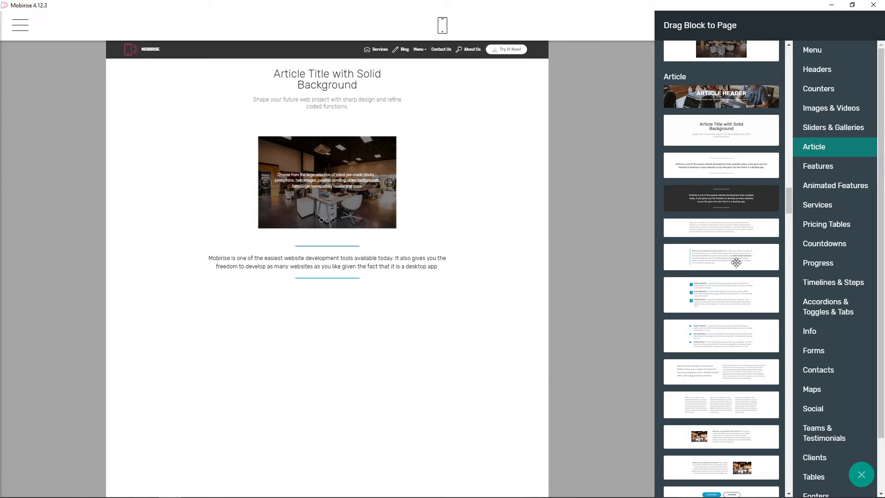
{"action": "left_click", "coordinate": [742, 232]}
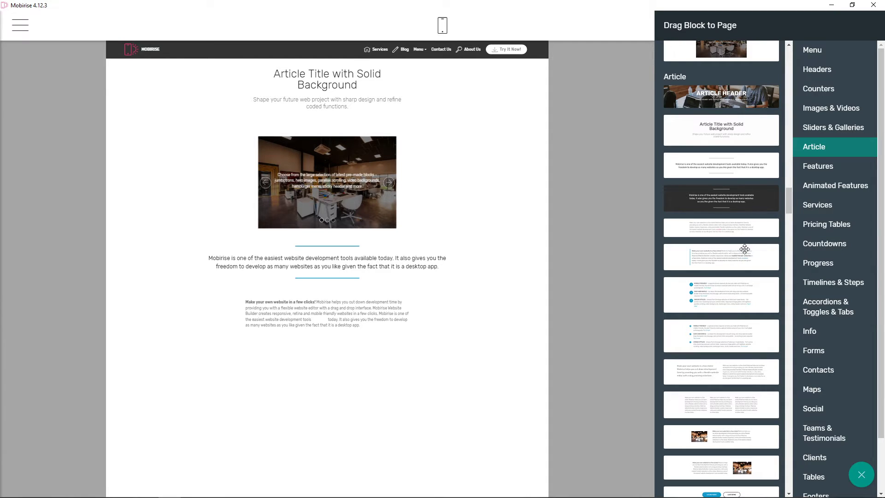
{"action": "left_click", "coordinate": [722, 404]}
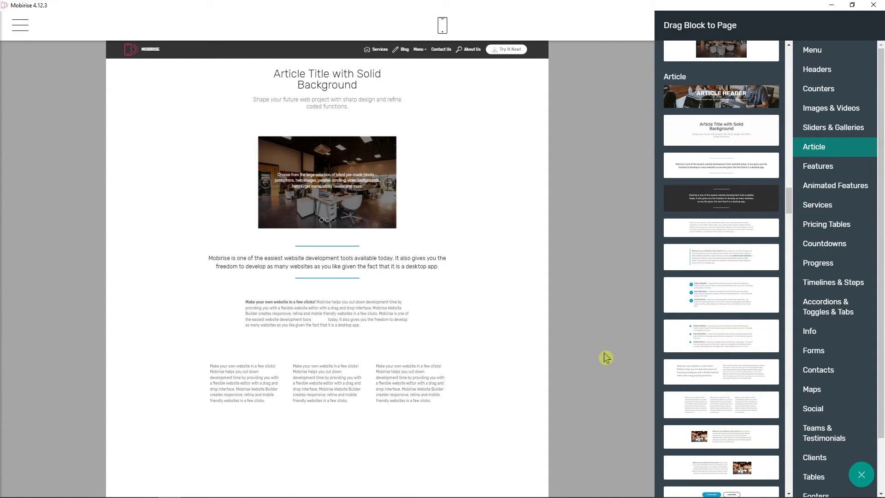
{"action": "scroll", "coordinate": [737, 391], "scroll_direction": "down", "scroll_amount": 3}
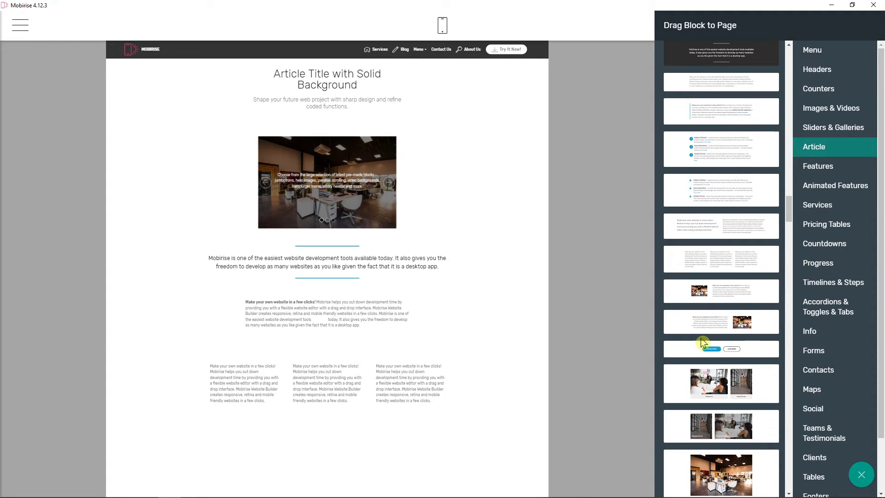
{"action": "scroll", "coordinate": [696, 318], "scroll_direction": "up", "scroll_amount": 7}
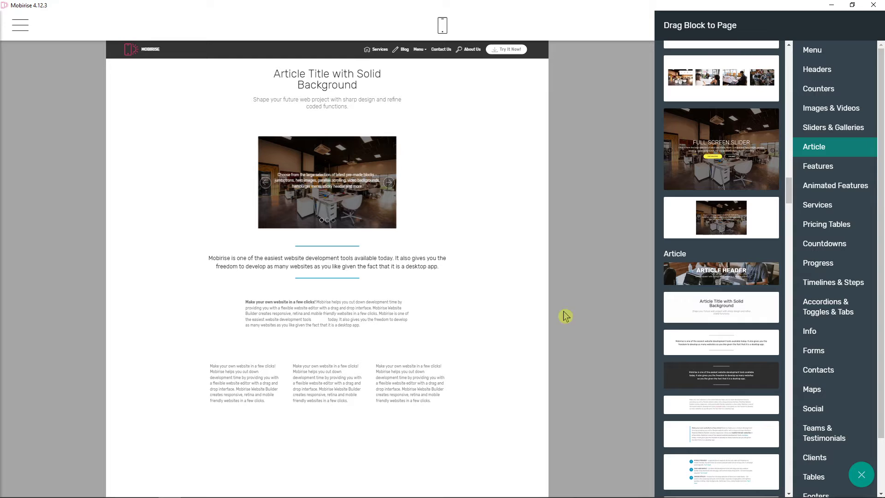
{"action": "scroll", "coordinate": [704, 344], "scroll_direction": "down", "scroll_amount": 1}
{"action": "scroll", "coordinate": [694, 365], "scroll_direction": "down", "scroll_amount": 3}
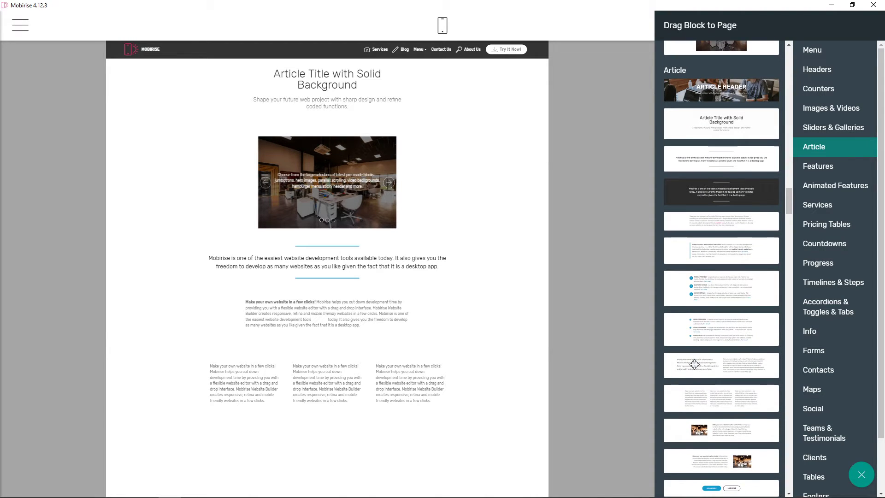
{"action": "scroll", "coordinate": [693, 365], "scroll_direction": "down", "scroll_amount": 1}
- Widen the text block to full width and set the article paragraph to Title 3
{"action": "left_click", "coordinate": [428, 304]}
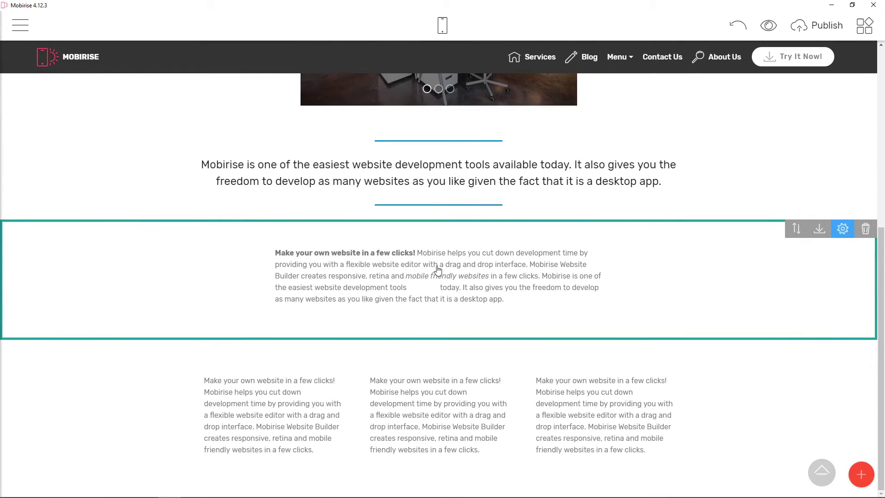
{"action": "left_click", "coordinate": [842, 229]}
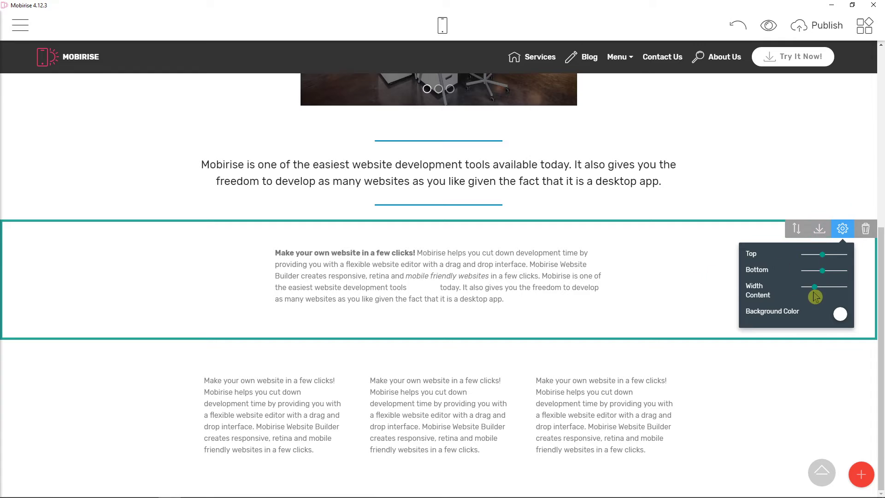
{"action": "mouse_move", "coordinate": [824, 294]}
{"action": "left_mouse_down"}
{"action": "mouse_move", "coordinate": [814, 296]}
{"action": "mouse_move", "coordinate": [850, 300]}
{"action": "mouse_move", "coordinate": [839, 300]}
{"action": "left_mouse_up"}
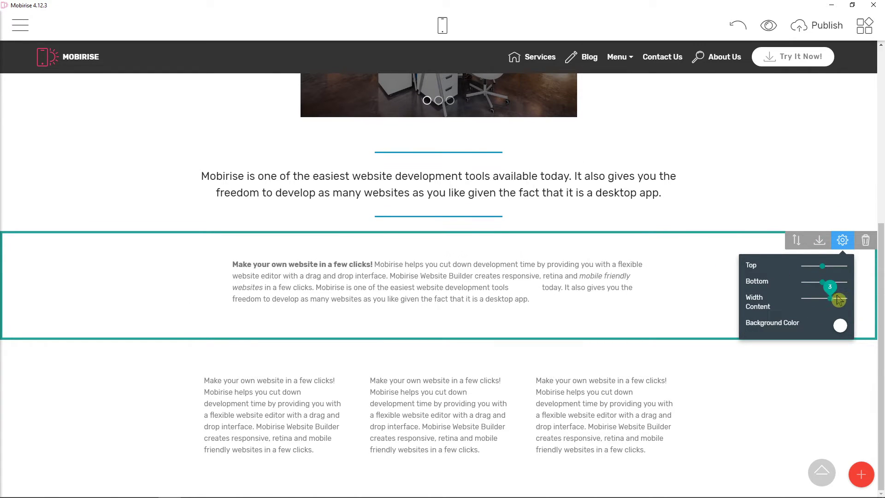
{"action": "triple_click", "coordinate": [557, 287]}
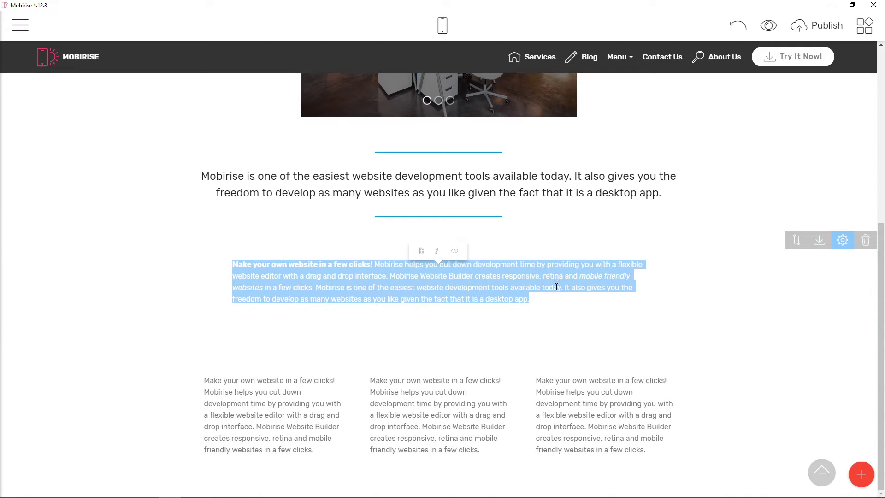
{"action": "left_click", "coordinate": [513, 276]}
{"action": "left_click", "coordinate": [419, 249]}
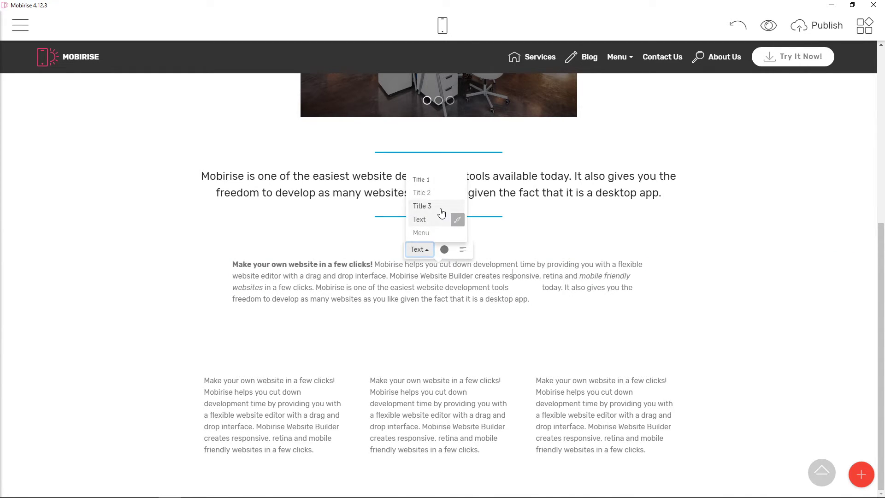
{"action": "left_click", "coordinate": [441, 213]}
{"action": "left_click", "coordinate": [418, 238]}
{"action": "left_click", "coordinate": [441, 184]}
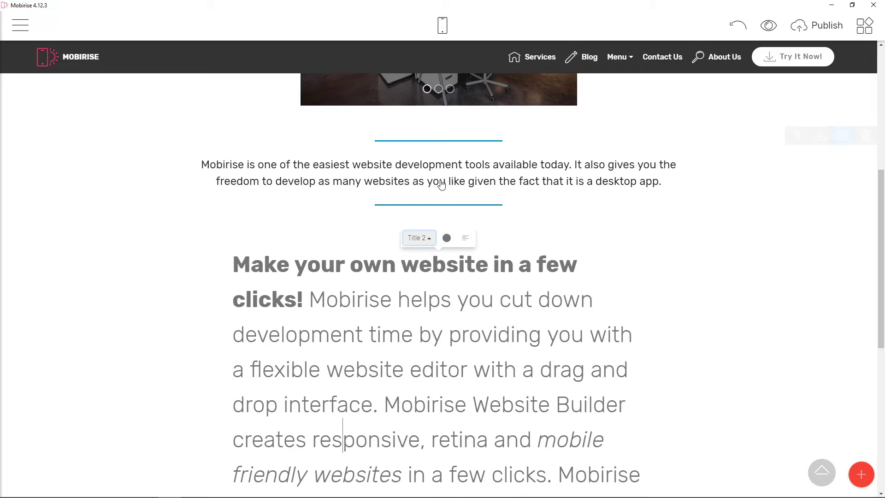
{"action": "left_click", "coordinate": [419, 237]}
{"action": "left_click", "coordinate": [433, 193]}
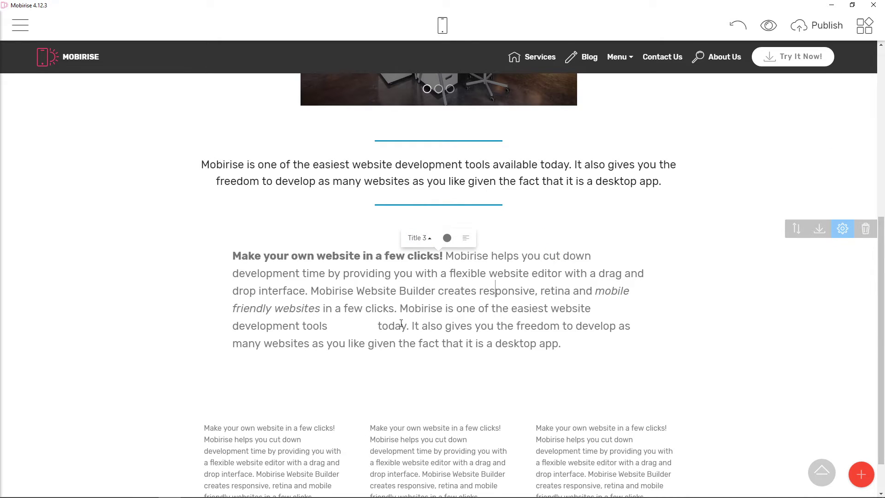
- Remove the blank gap between 'tools' and 'today' in the paragraph
{"action": "left_click", "coordinate": [377, 328]}
{"action": "key", "text": "BackSpace"}
{"action": "key", "text": "BackSpace"}
{"action": "key", "text": "BackSpace"}
{"action": "key", "text": "BackSpace"}
{"action": "key", "text": "BackSpace"}
{"action": "key", "text": "BackSpace"}
{"action": "key", "text": "BackSpace"}
{"action": "key", "text": "BackSpace"}
{"action": "key", "text": "BackSpace"}
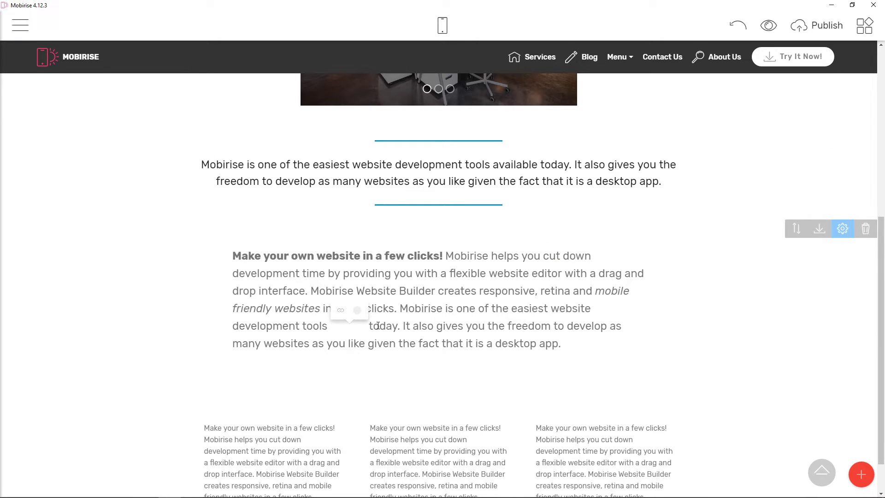
{"action": "left_click_drag", "start_coordinate": [520, 325], "coordinate": [528, 326]}
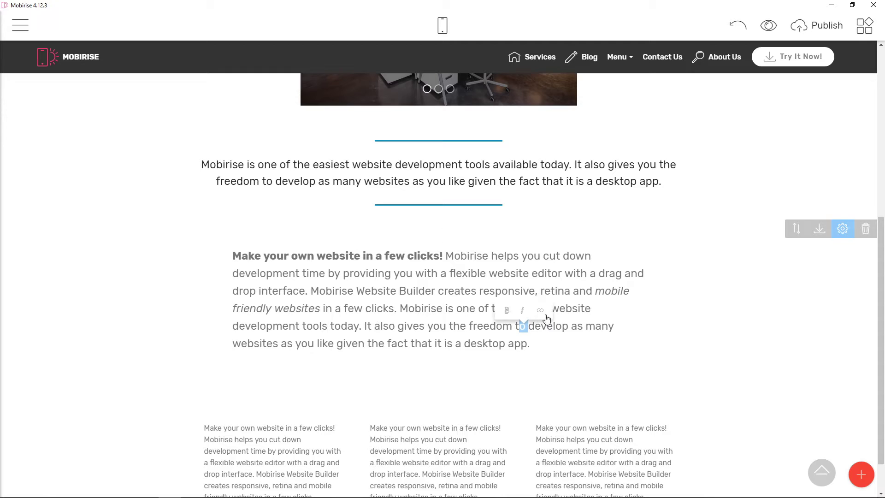
{"action": "scroll", "coordinate": [602, 342], "scroll_direction": "down", "scroll_amount": 1}
{"action": "scroll", "coordinate": [519, 218], "scroll_direction": "up", "scroll_amount": 6}
{"action": "scroll", "coordinate": [471, 296], "scroll_direction": "down", "scroll_amount": 6}
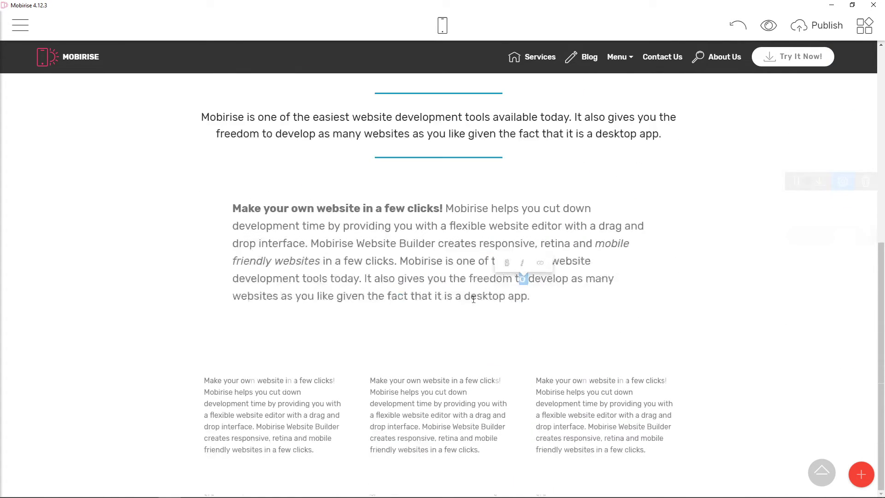
- Apply the Title 3 style to the first, second and third column texts
{"action": "left_click", "coordinate": [339, 393]}
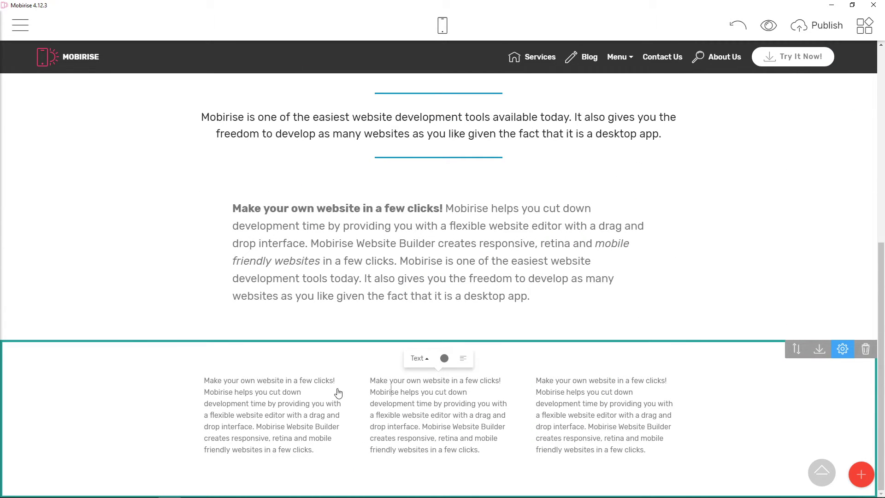
{"action": "left_click", "coordinate": [253, 358]}
{"action": "left_click", "coordinate": [256, 315]}
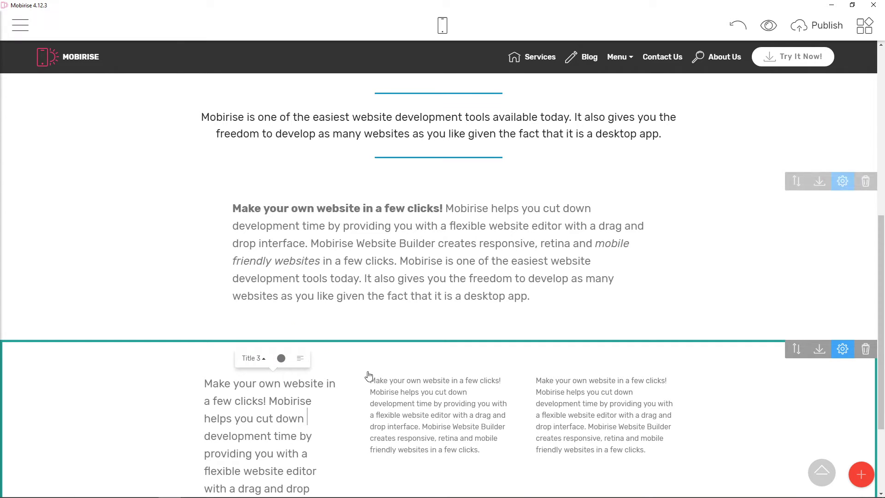
{"action": "left_click", "coordinate": [391, 392]}
{"action": "left_click", "coordinate": [420, 359]}
{"action": "left_click", "coordinate": [422, 314]}
{"action": "left_click", "coordinate": [579, 404]}
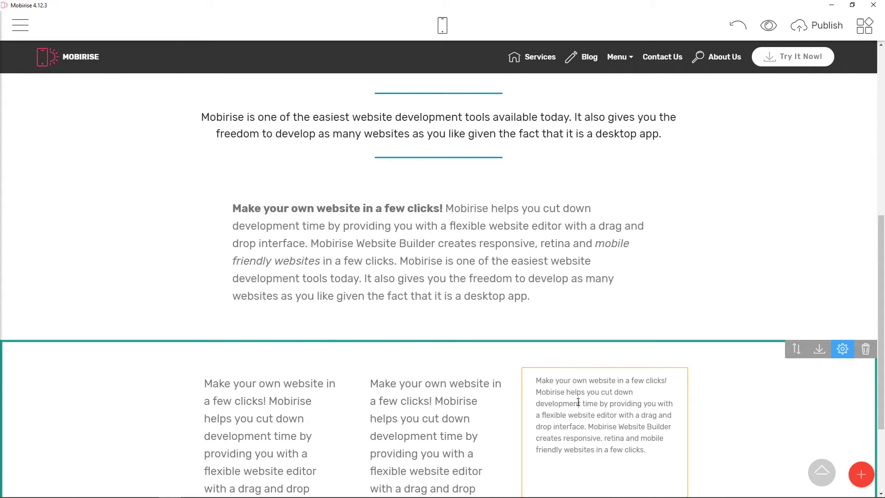
{"action": "left_click", "coordinate": [585, 359]}
{"action": "left_click", "coordinate": [581, 315]}
{"action": "scroll", "coordinate": [346, 382], "scroll_direction": "down", "scroll_amount": 3}
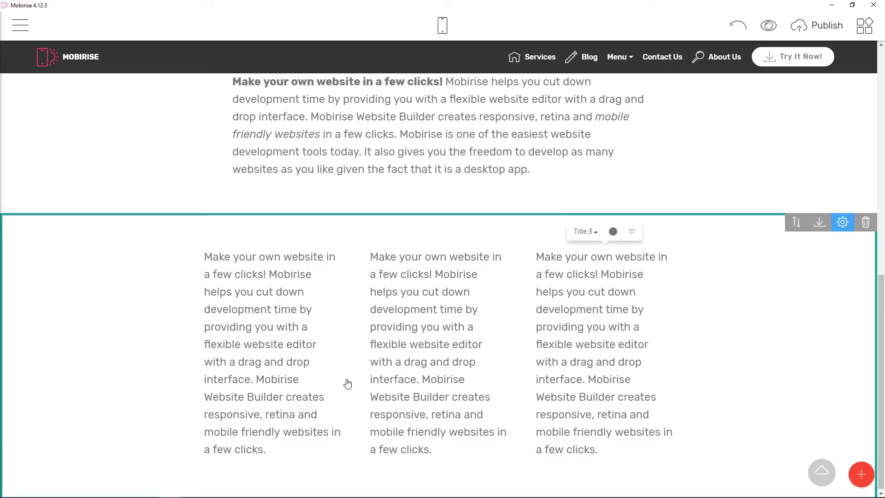
{"action": "scroll", "coordinate": [345, 381], "scroll_direction": "up", "scroll_amount": 7}
{"action": "left_click", "coordinate": [861, 473]}
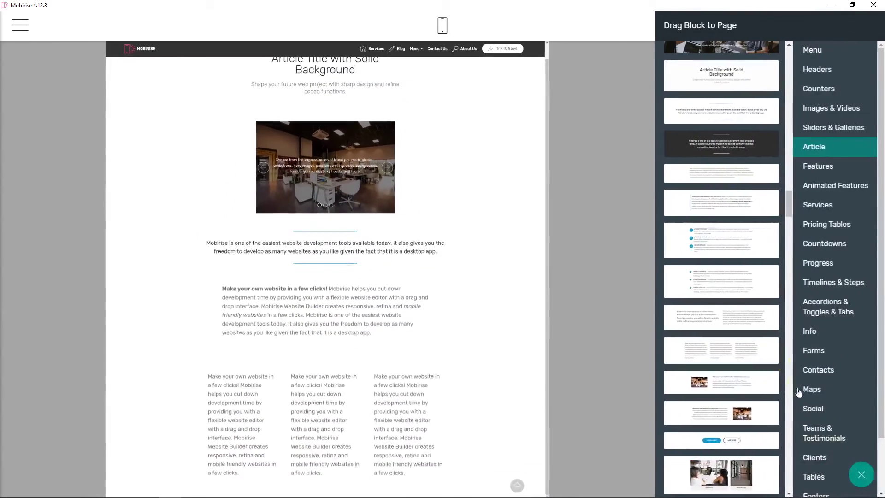
- Close the block library without adding any block
{"action": "scroll", "coordinate": [572, 318], "scroll_direction": "down", "scroll_amount": 2}
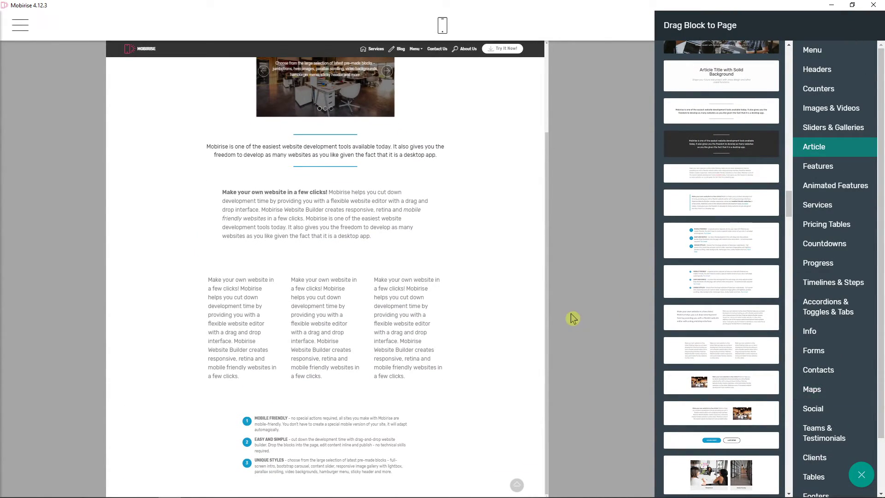
{"action": "scroll", "coordinate": [542, 326], "scroll_direction": "up", "scroll_amount": 2}
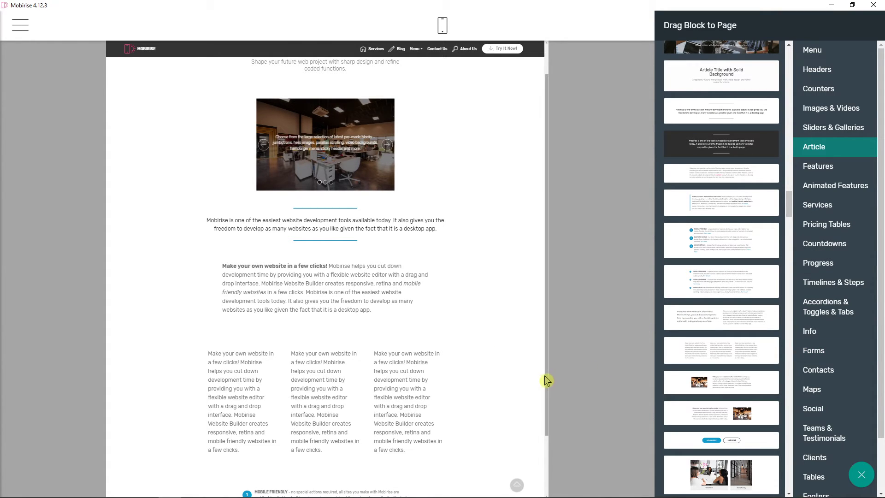
{"action": "scroll", "coordinate": [542, 383], "scroll_direction": "down", "scroll_amount": 2}
{"action": "scroll", "coordinate": [538, 387], "scroll_direction": "up", "scroll_amount": 2}
{"action": "left_click", "coordinate": [569, 376]}
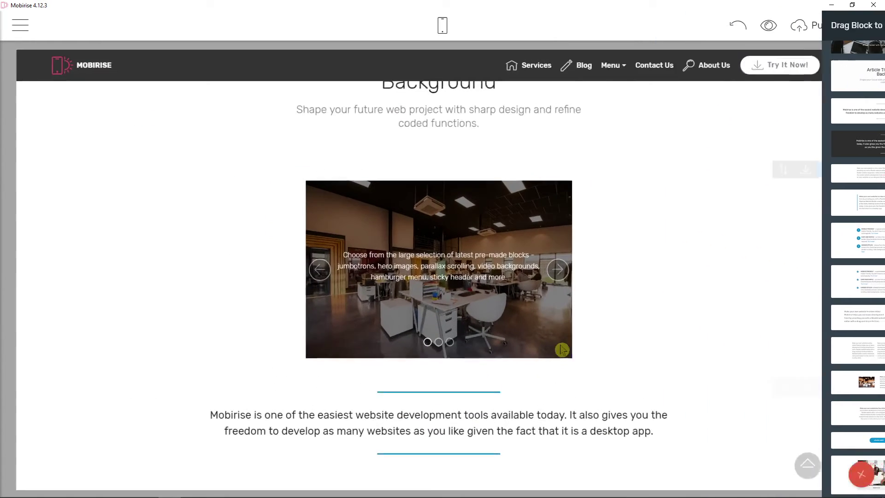
- Browse the Sites and Pages lists in the main site menu, then close it
{"action": "scroll", "coordinate": [608, 352], "scroll_direction": "down", "scroll_amount": 5}
{"action": "scroll", "coordinate": [544, 311], "scroll_direction": "up", "scroll_amount": 2}
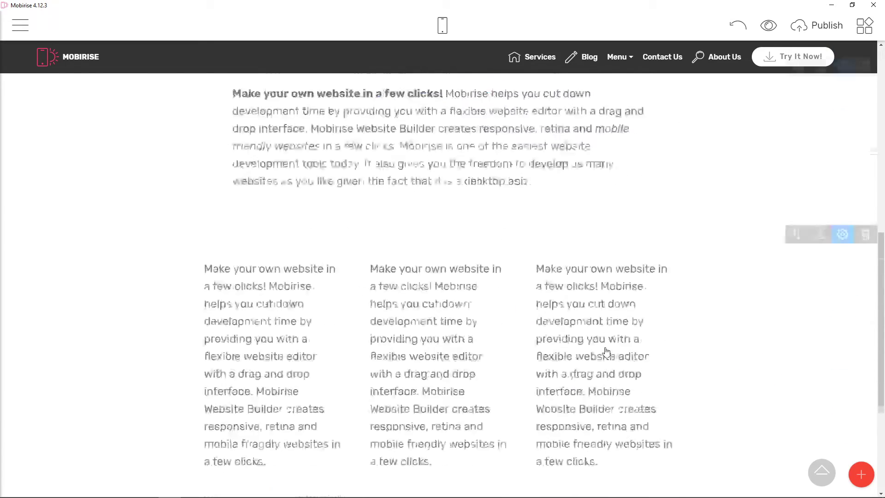
{"action": "scroll", "coordinate": [544, 311], "scroll_direction": "down", "scroll_amount": 4}
{"action": "left_click", "coordinate": [20, 25]}
{"action": "left_click", "coordinate": [60, 104]}
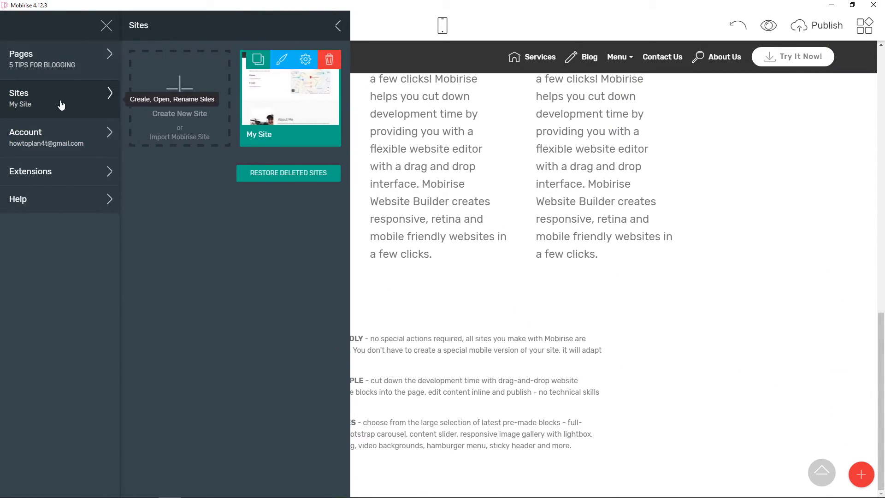
{"action": "left_click", "coordinate": [50, 60]}
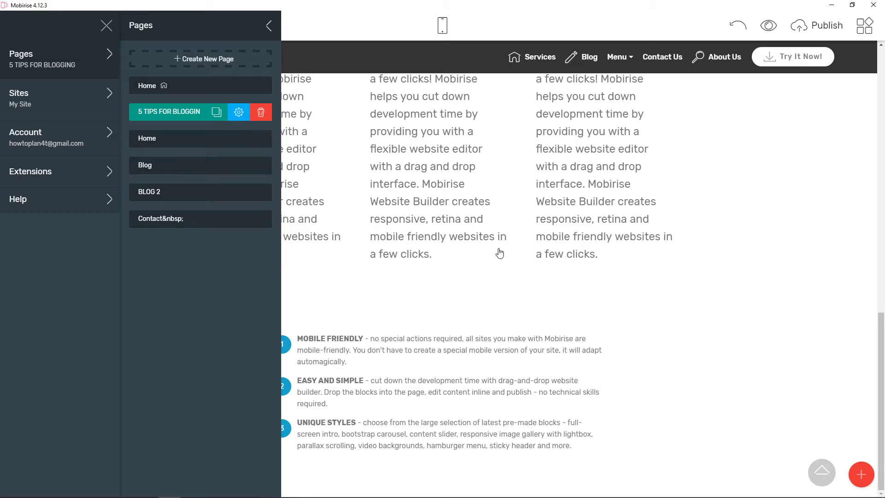
{"action": "scroll", "coordinate": [489, 251], "scroll_direction": "up", "scroll_amount": 8}
{"action": "scroll", "coordinate": [480, 250], "scroll_direction": "down", "scroll_amount": 8}
{"action": "left_click", "coordinate": [668, 359]}
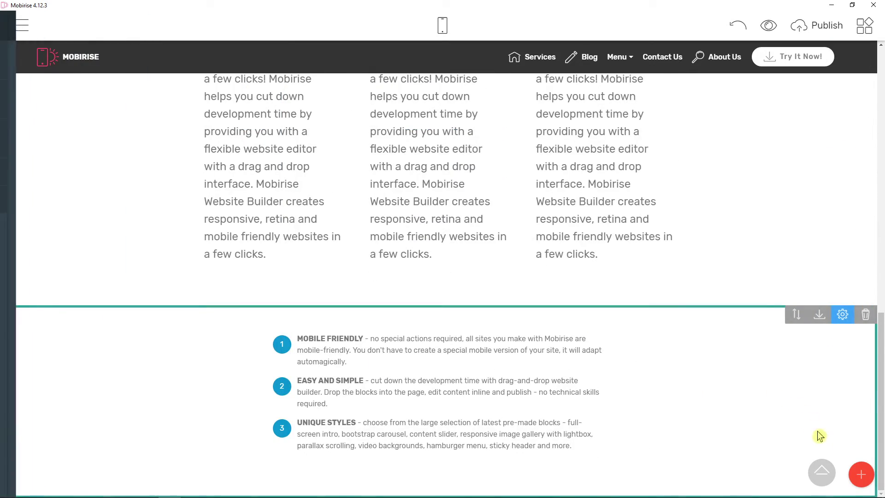
- Drag a dark footer with Recent News, Subscribe and Connect With Us sections to the page bottom
{"action": "left_click", "coordinate": [860, 473]}
{"action": "scroll", "coordinate": [737, 300], "scroll_direction": "down", "scroll_amount": 5}
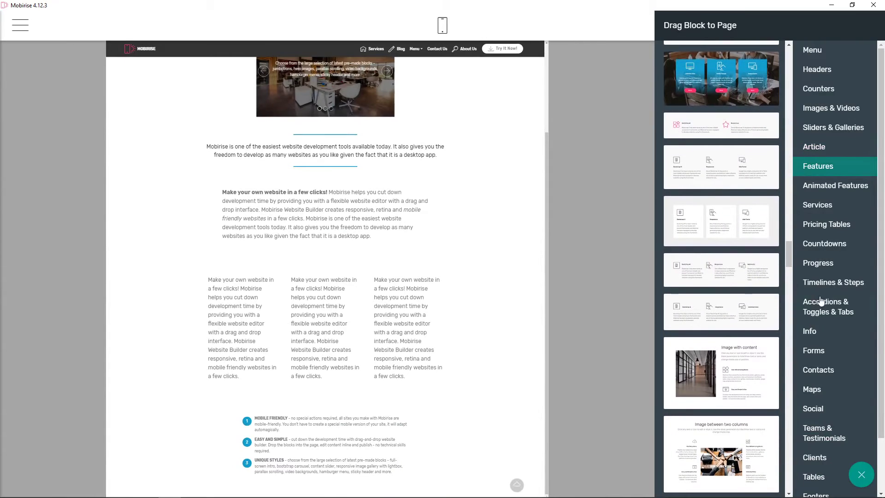
{"action": "scroll", "coordinate": [816, 368], "scroll_direction": "down", "scroll_amount": 3}
{"action": "left_click", "coordinate": [814, 434]}
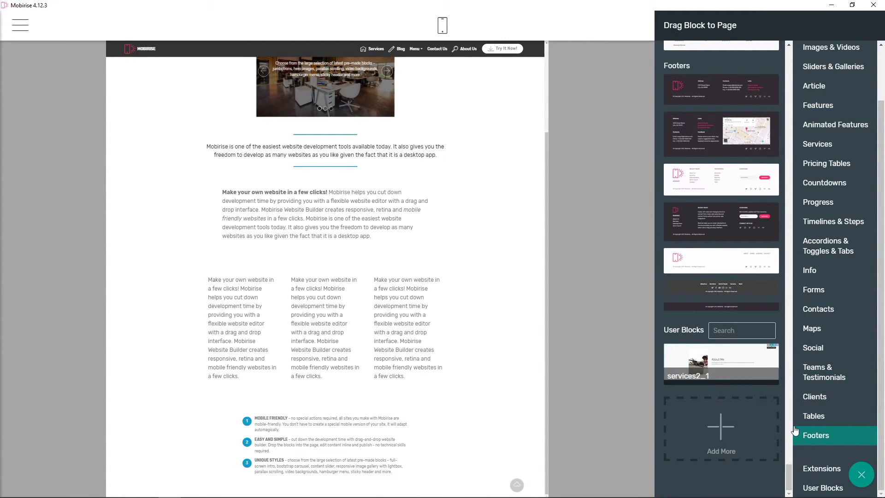
{"action": "left_click_drag", "start_coordinate": [694, 225], "coordinate": [485, 308]}
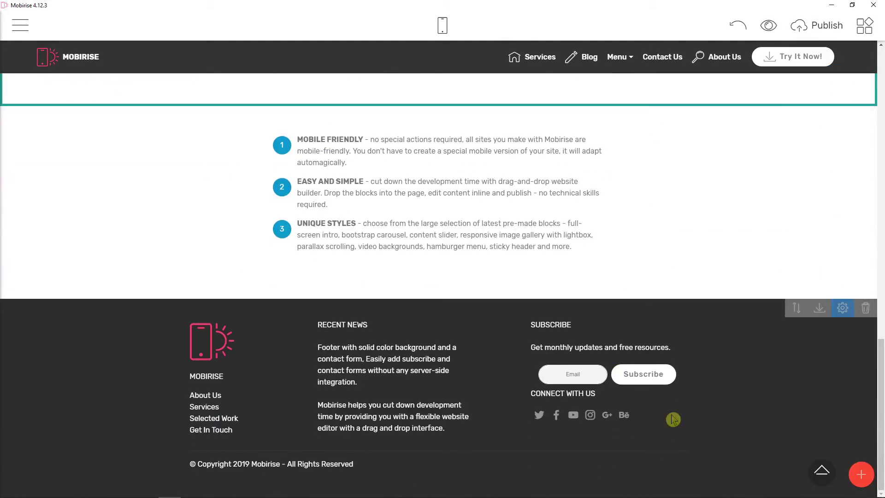
{"action": "scroll", "coordinate": [571, 372], "scroll_direction": "up", "scroll_amount": 15}
- Open the 5 TIPS FOR BLOGGING page settings, then switch to the second Home page (page3.html)
{"action": "left_click", "coordinate": [20, 25]}
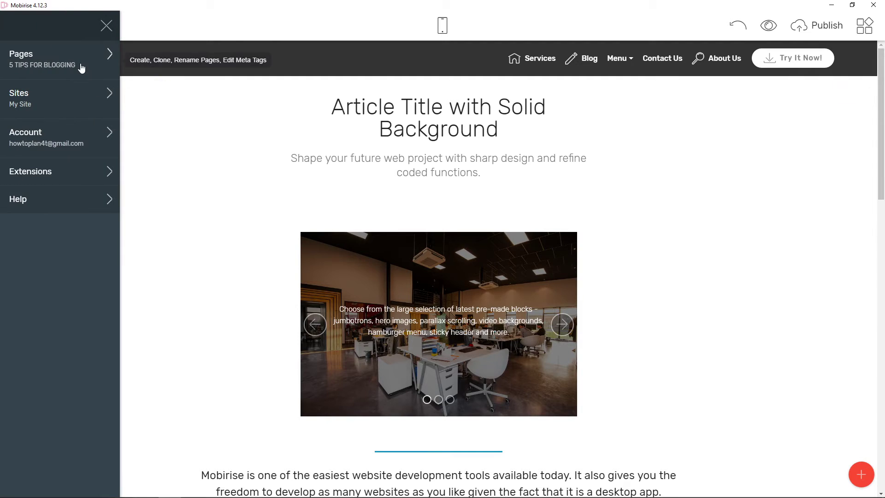
{"action": "left_click", "coordinate": [81, 68]}
{"action": "left_click", "coordinate": [239, 113]}
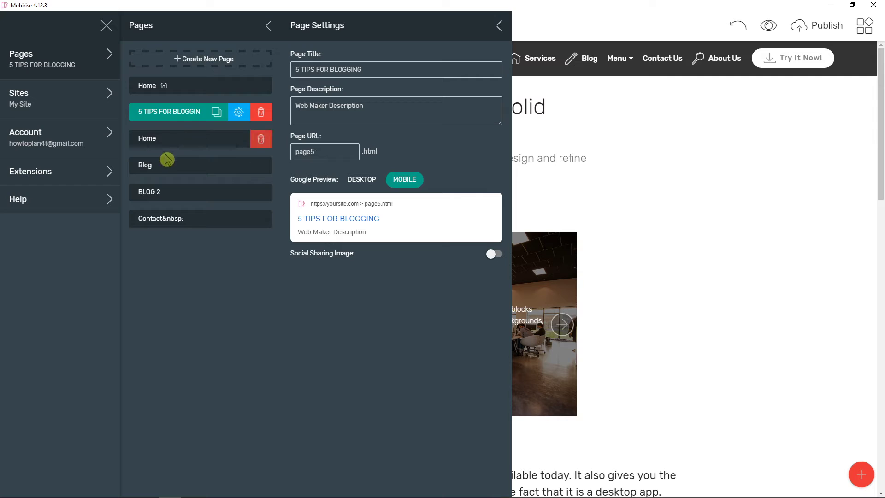
{"action": "left_click", "coordinate": [157, 143]}
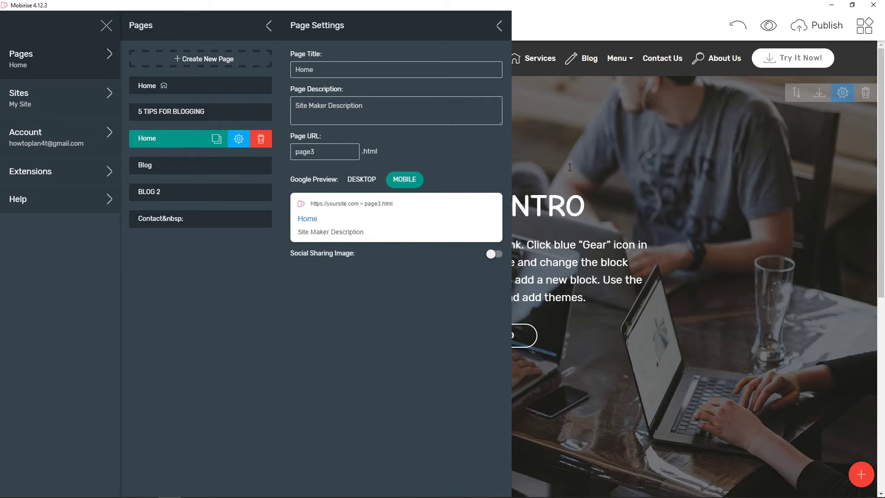
- Link the first blog card's Learn More button to the 5 TIPS FOR BLOGGING page
{"action": "left_click", "coordinate": [574, 172]}
{"action": "scroll", "coordinate": [519, 179], "scroll_direction": "down", "scroll_amount": 5}
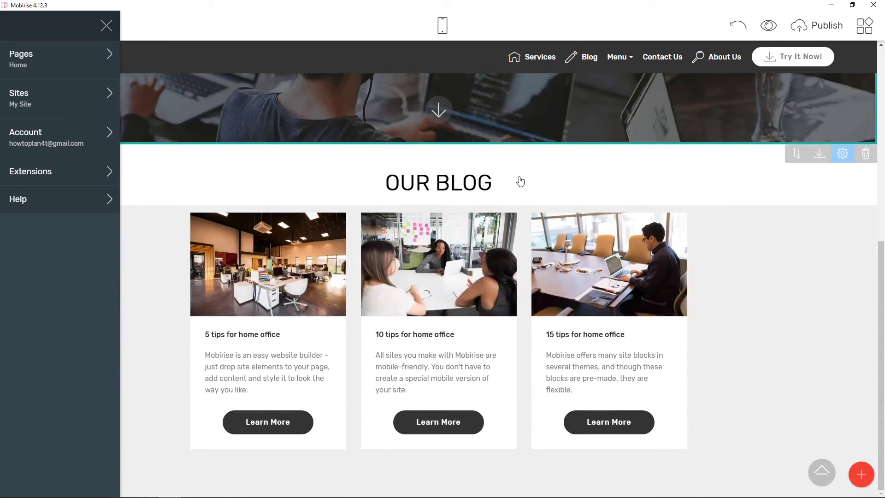
{"action": "left_click", "coordinate": [277, 421]}
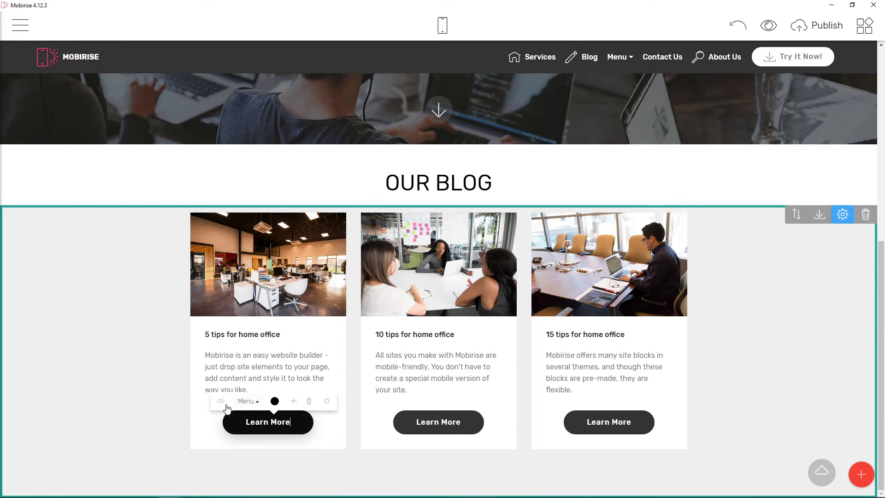
{"action": "left_click", "coordinate": [221, 401]}
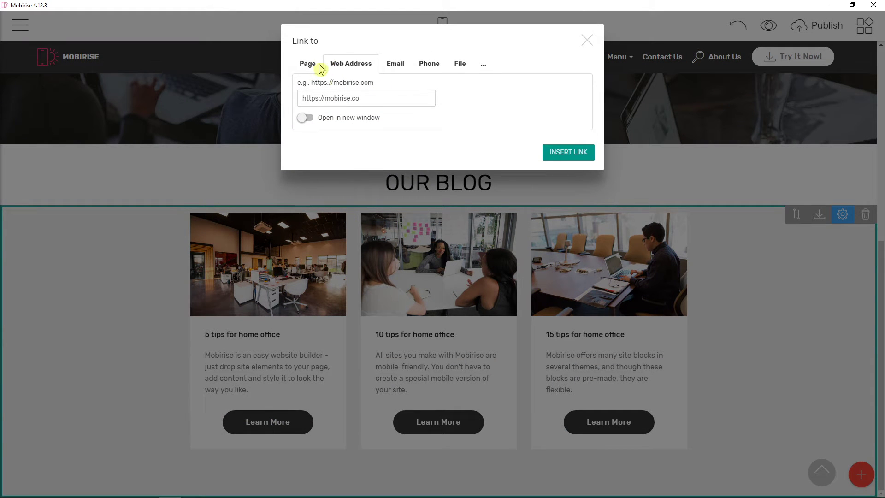
{"action": "left_click", "coordinate": [320, 68]}
{"action": "left_click", "coordinate": [367, 104]}
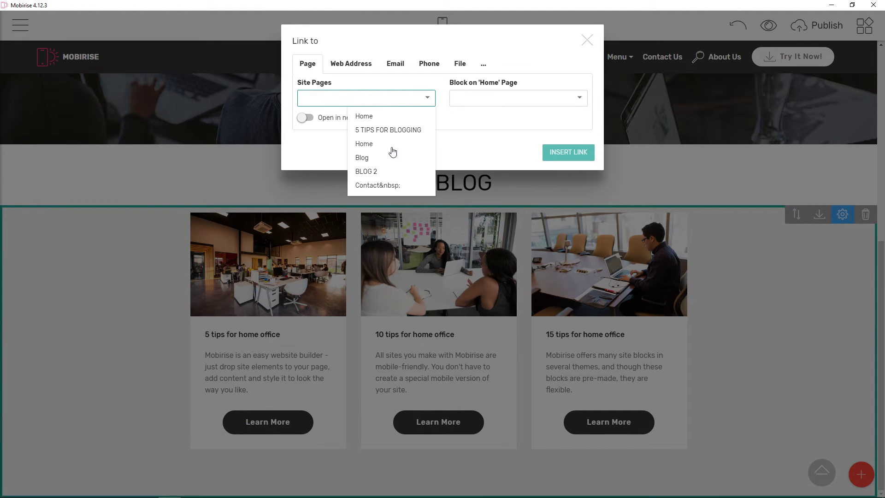
{"action": "left_click", "coordinate": [367, 159]}
{"action": "left_click", "coordinate": [526, 99]}
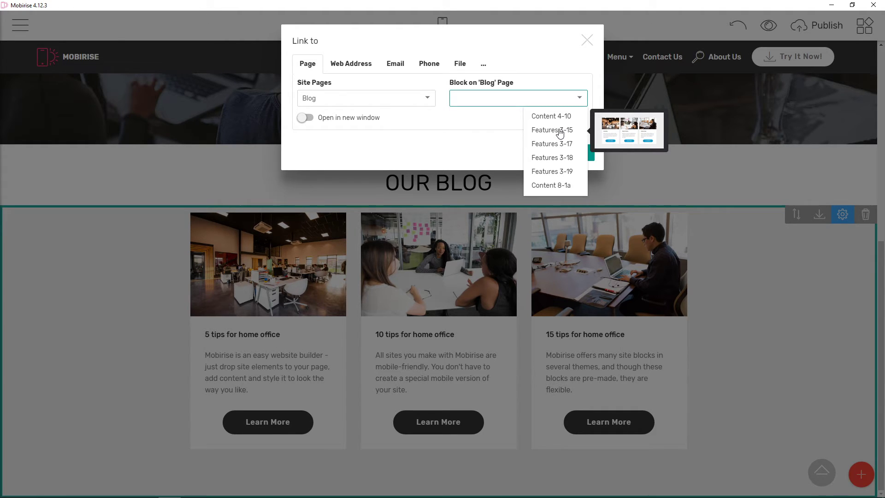
{"action": "left_click", "coordinate": [409, 102]}
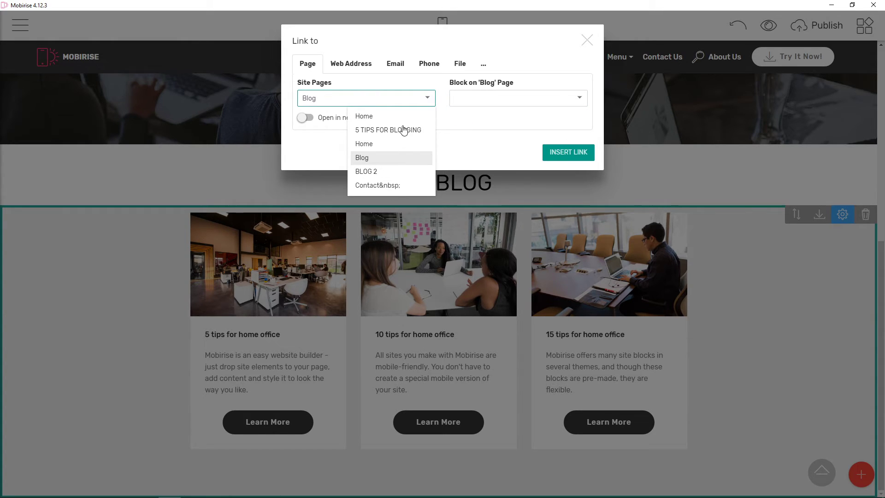
{"action": "left_click", "coordinate": [404, 131]}
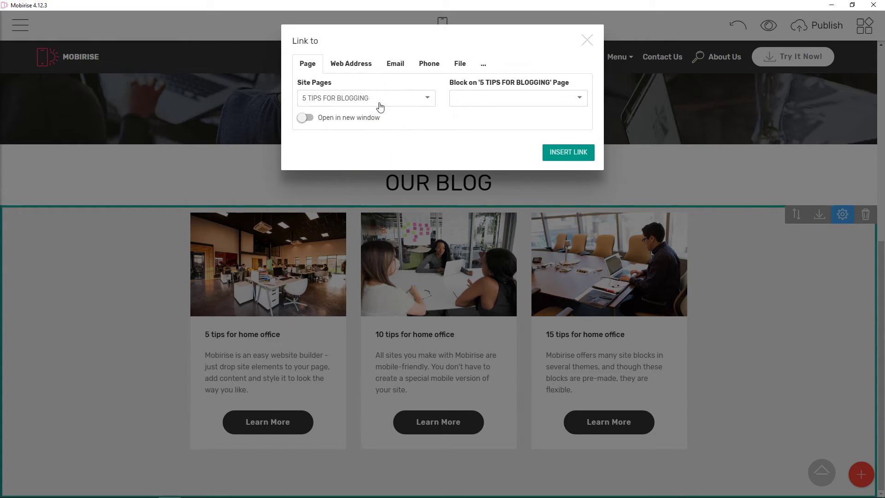
{"action": "left_click", "coordinate": [382, 105]}
{"action": "left_click", "coordinate": [415, 131]}
{"action": "left_click", "coordinate": [569, 153]}
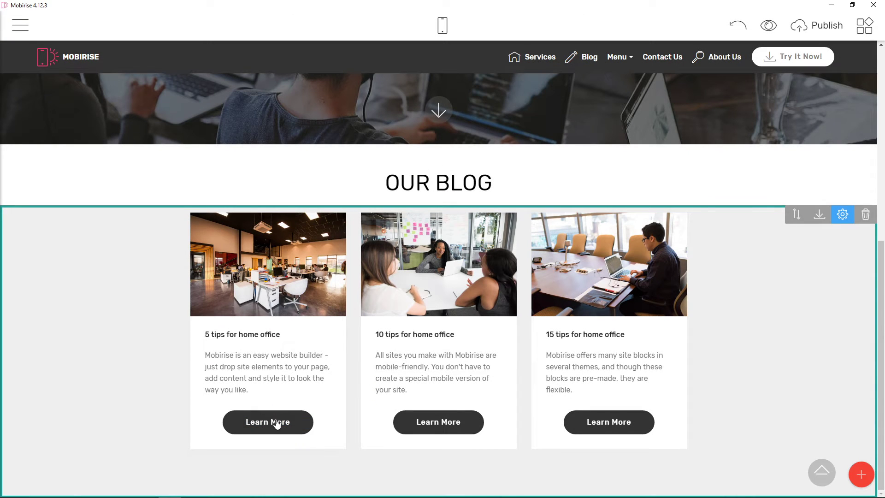
- Switch the editor to the Blog page
{"action": "left_click", "coordinate": [32, 32]}
{"action": "left_click", "coordinate": [69, 64]}
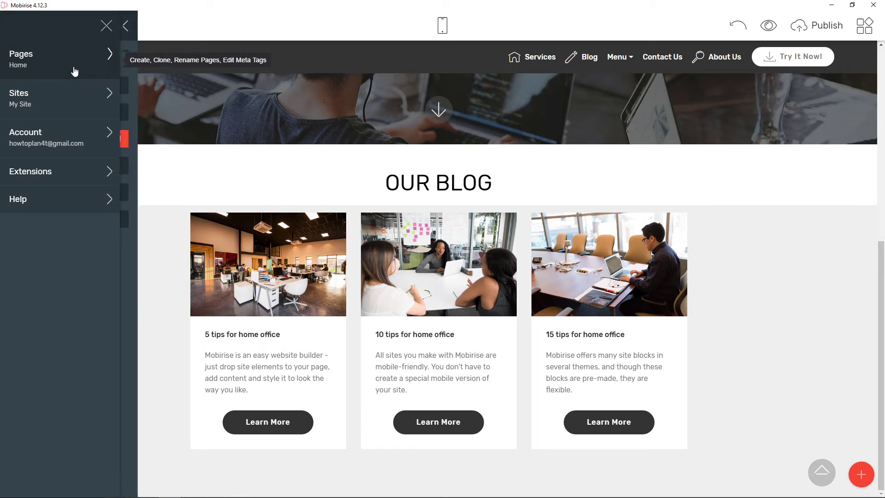
{"action": "left_click", "coordinate": [184, 134]}
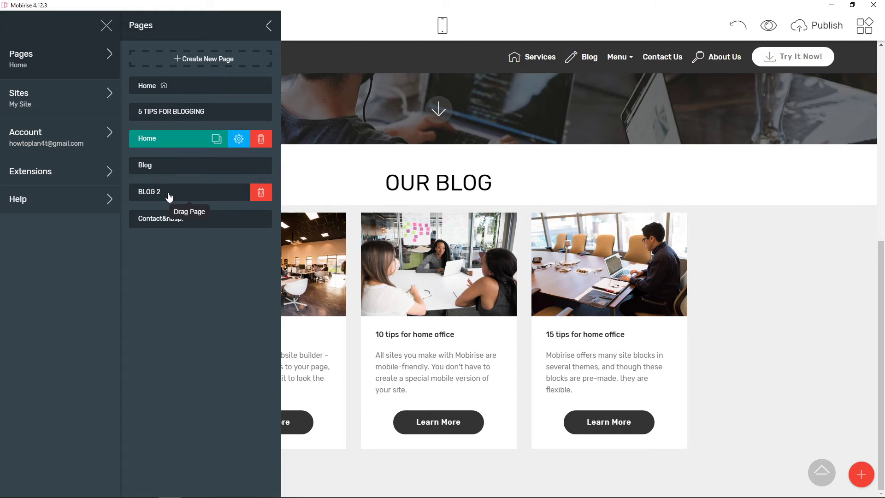
{"action": "left_click", "coordinate": [174, 166]}
{"action": "left_click", "coordinate": [346, 296]}
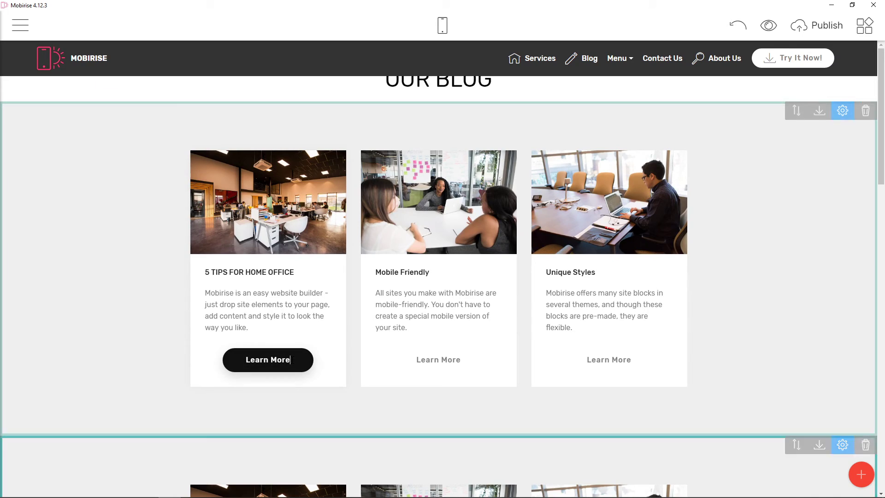
- Link the 5 TIPS FOR HOME OFFICE card's Learn More button to 5 TIPS FOR BLOGGING
{"action": "left_click", "coordinate": [288, 360]}
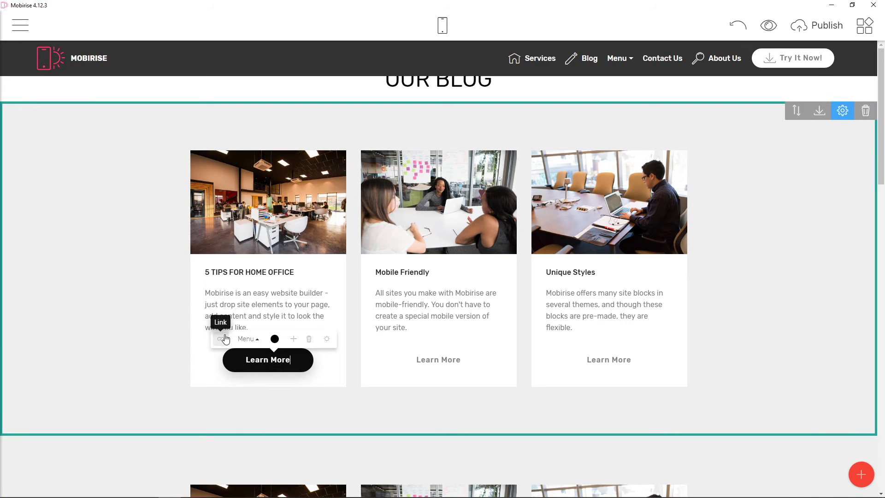
{"action": "left_click", "coordinate": [221, 339]}
{"action": "left_click", "coordinate": [317, 65]}
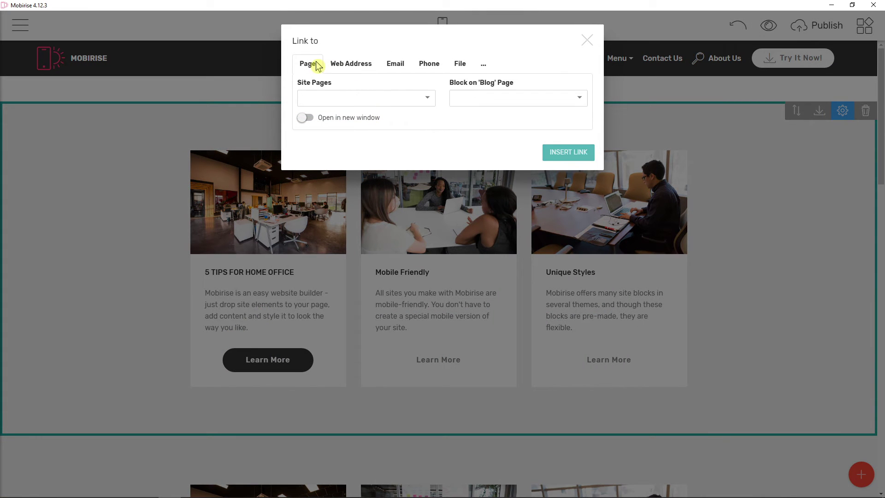
{"action": "left_click", "coordinate": [344, 99]}
{"action": "left_click", "coordinate": [389, 130]}
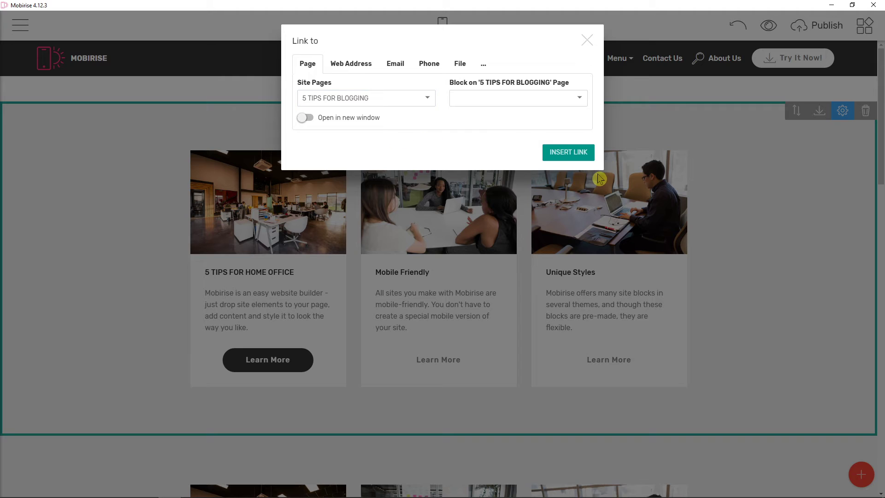
{"action": "left_click", "coordinate": [558, 152]}
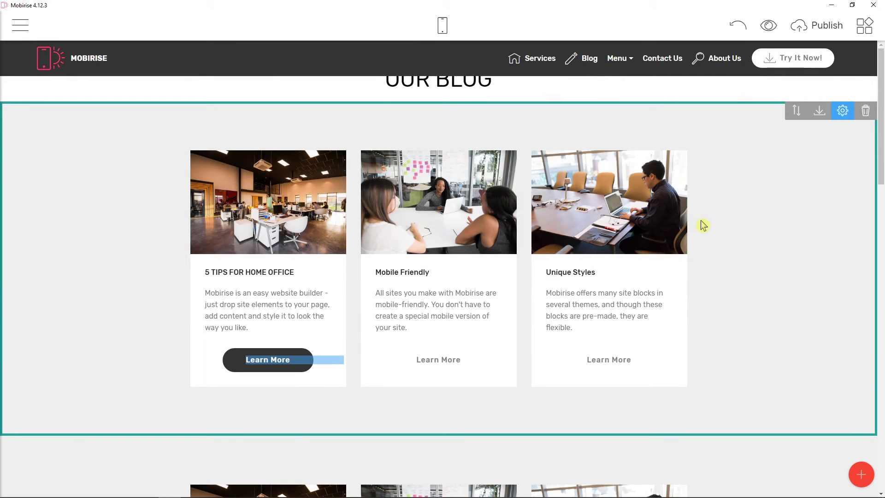
- Switch back to the Home page and export a site preview to Google Chrome
{"action": "left_click", "coordinate": [20, 25]}
{"action": "left_click", "coordinate": [74, 62]}
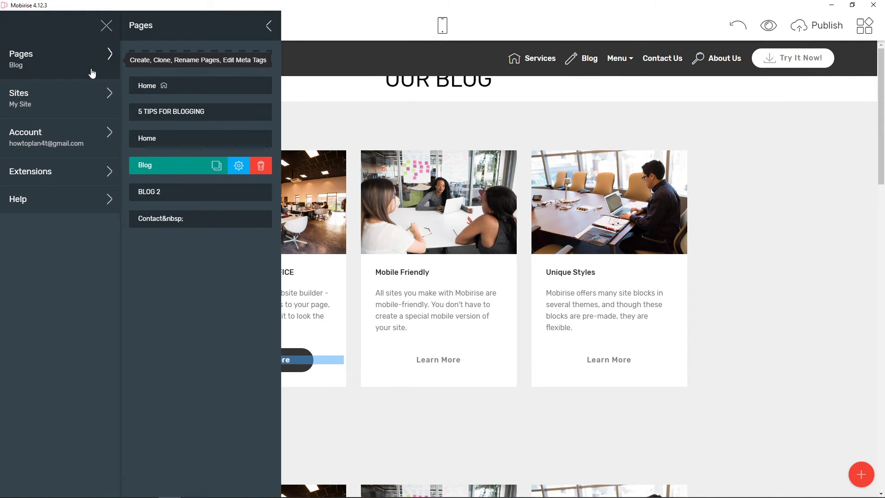
{"action": "left_click", "coordinate": [152, 139]}
{"action": "scroll", "coordinate": [832, 278], "scroll_direction": "down", "scroll_amount": 8}
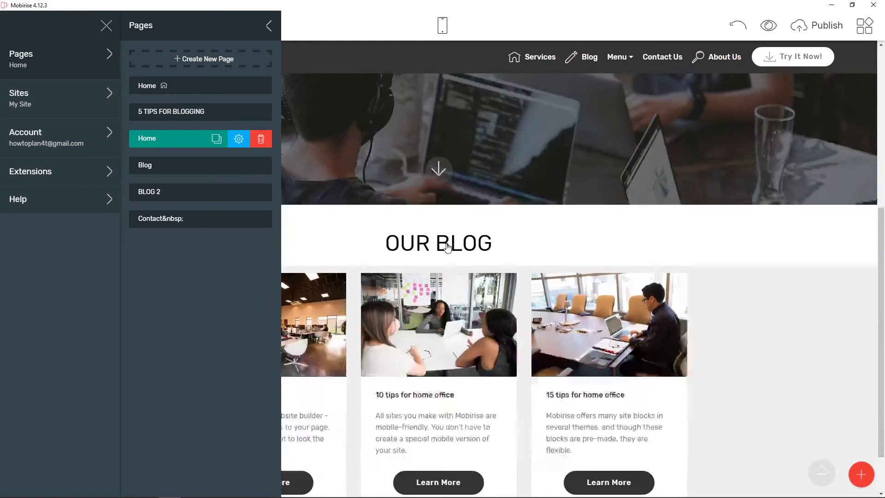
{"action": "left_click", "coordinate": [832, 279]}
{"action": "left_click", "coordinate": [768, 27]}
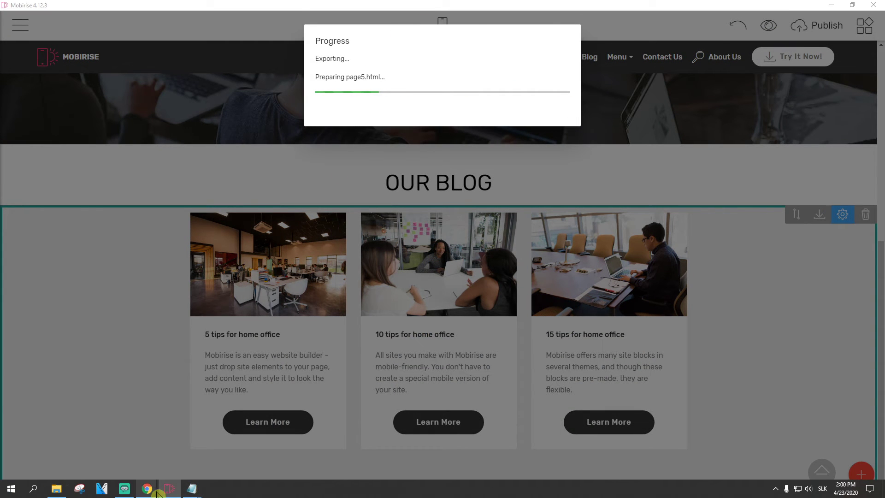
{"action": "mouse_move", "coordinate": [147, 490]}
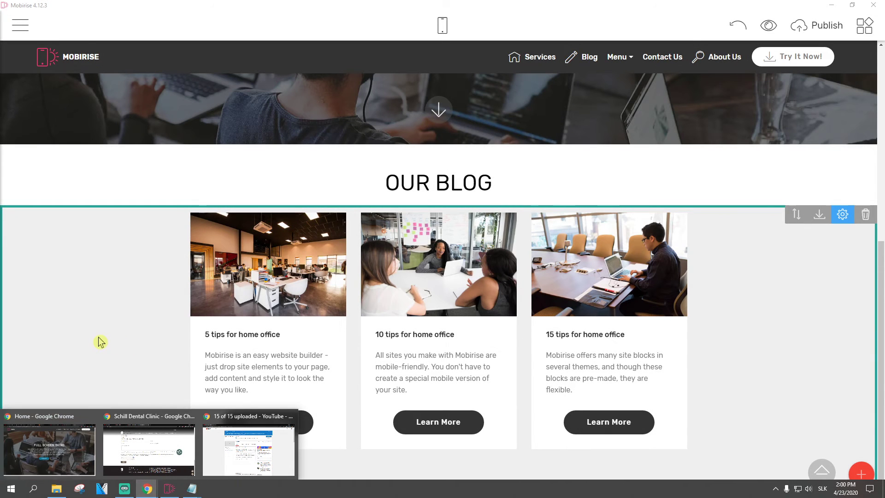
- Follow the first card's Learn More link and scroll through the 5 TIPS FOR BLOGGING article
{"action": "left_click", "coordinate": [48, 441]}
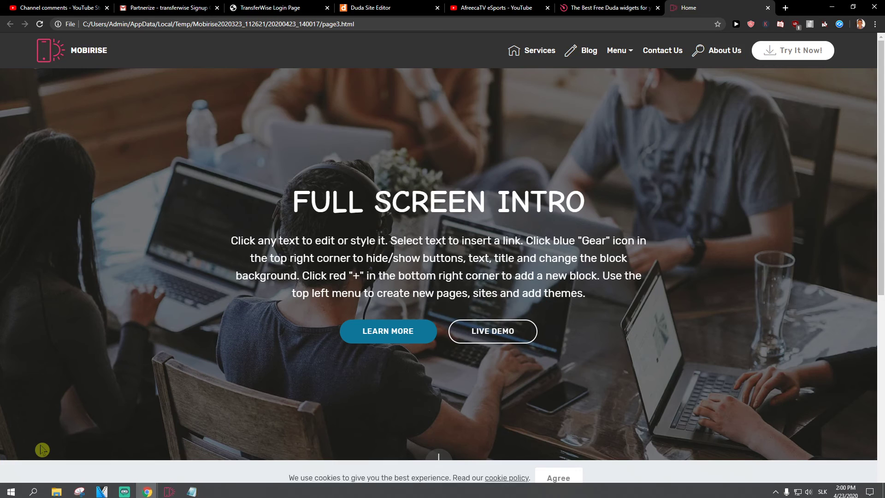
{"action": "scroll", "coordinate": [724, 106], "scroll_direction": "down", "scroll_amount": 8}
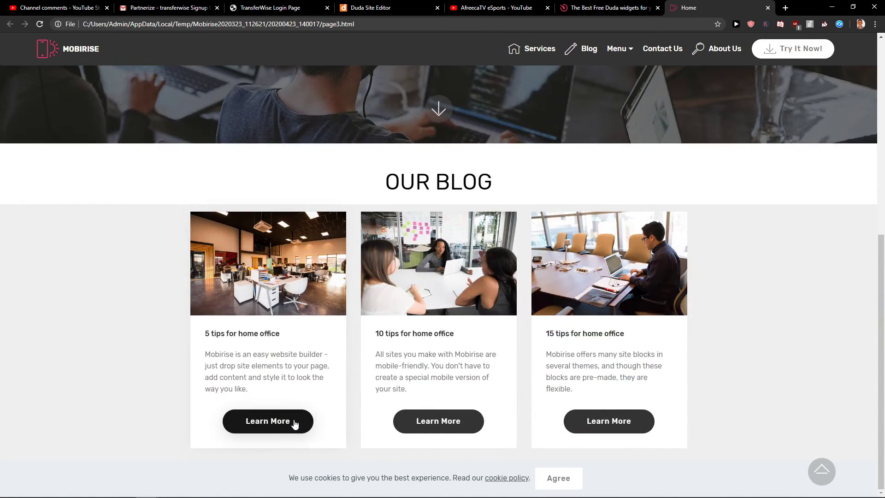
{"action": "left_click", "coordinate": [300, 423]}
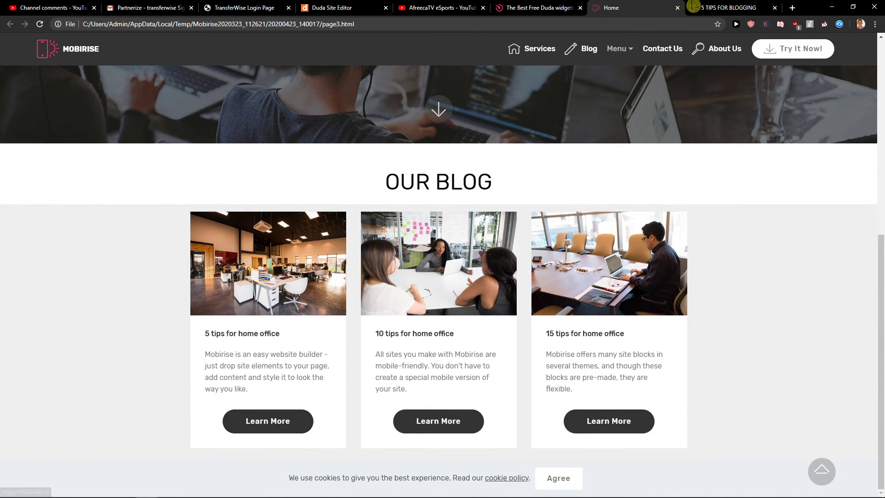
{"action": "scroll", "coordinate": [534, 251], "scroll_direction": "down", "scroll_amount": 1}
{"action": "scroll", "coordinate": [539, 247], "scroll_direction": "down", "scroll_amount": 18}
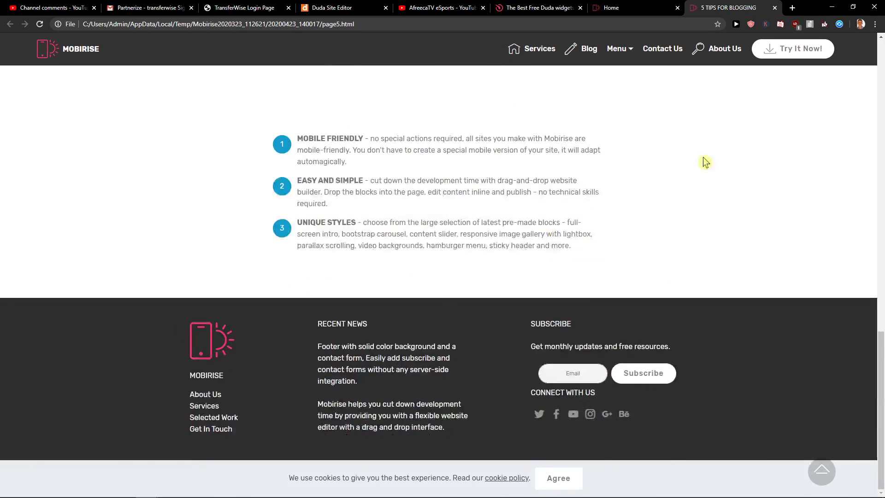
{"action": "scroll", "coordinate": [701, 162], "scroll_direction": "up", "scroll_amount": 16}
- Return to the Blog preview tab and open the MORE BLOGS page (BLOG 2)
{"action": "left_click", "coordinate": [643, 5]}
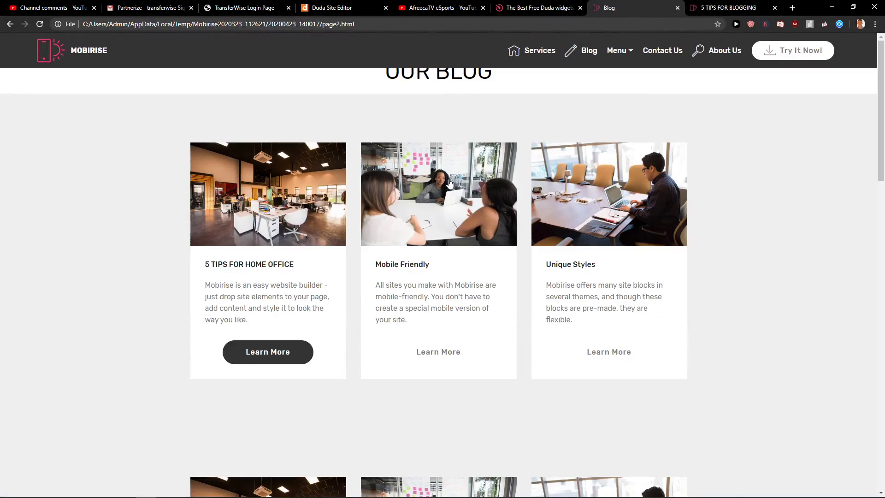
{"action": "scroll", "coordinate": [548, 214], "scroll_direction": "down", "scroll_amount": 6}
{"action": "scroll", "coordinate": [548, 219], "scroll_direction": "down", "scroll_amount": 3}
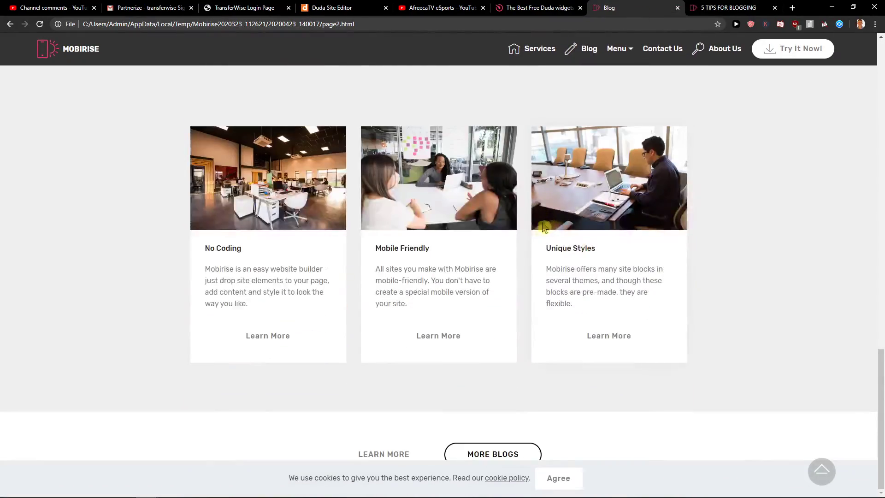
{"action": "left_click", "coordinate": [526, 448]}
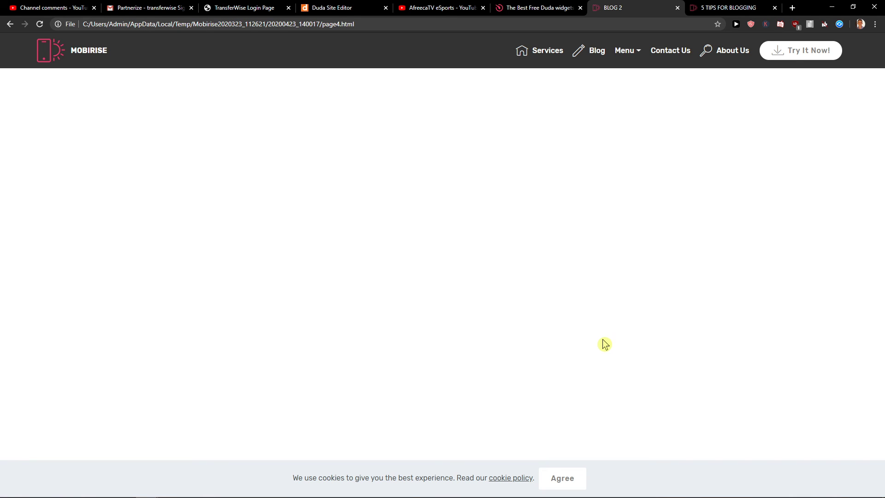
- Back in Mobirise, open the Home page's settings from the Pages list
{"action": "left_click", "coordinate": [169, 489]}
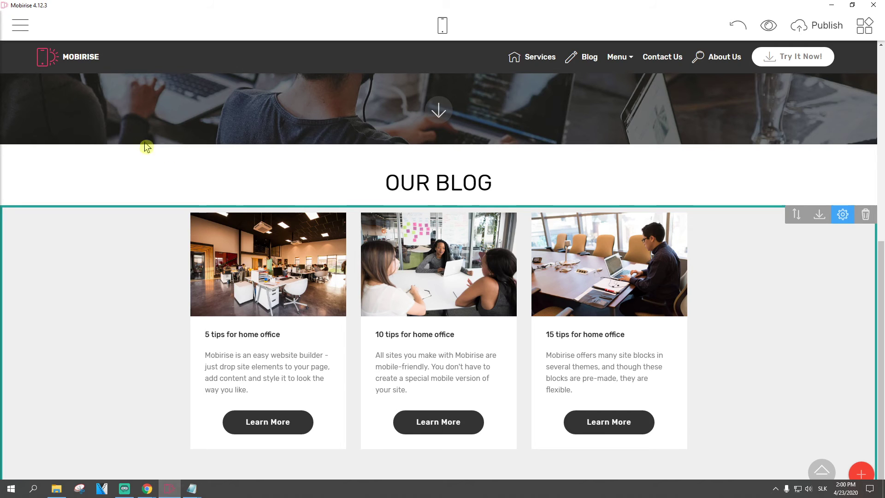
{"action": "left_click", "coordinate": [19, 25]}
{"action": "left_click", "coordinate": [82, 59]}
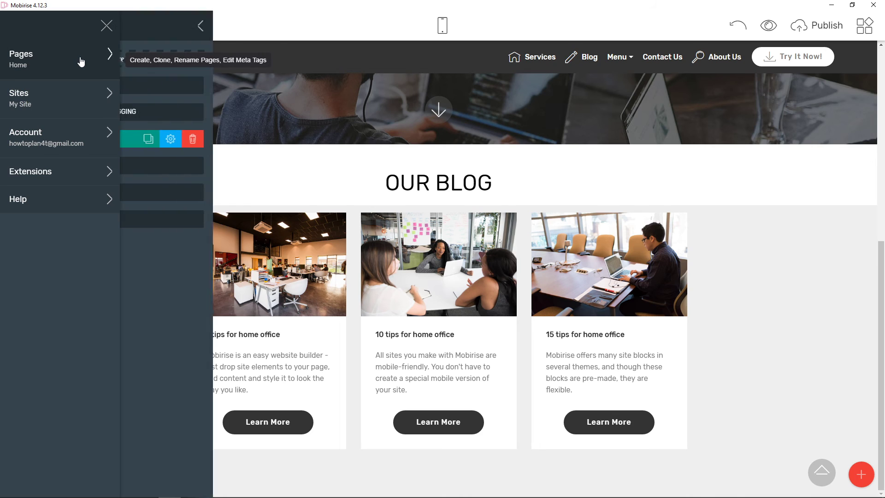
{"action": "left_click", "coordinate": [85, 55]}
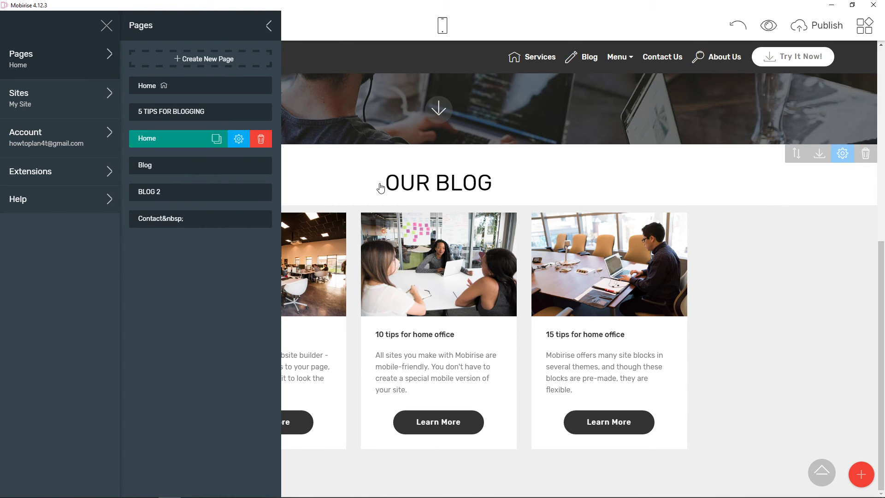
{"action": "left_click_drag", "start_coordinate": [142, 170], "coordinate": [174, 176]}
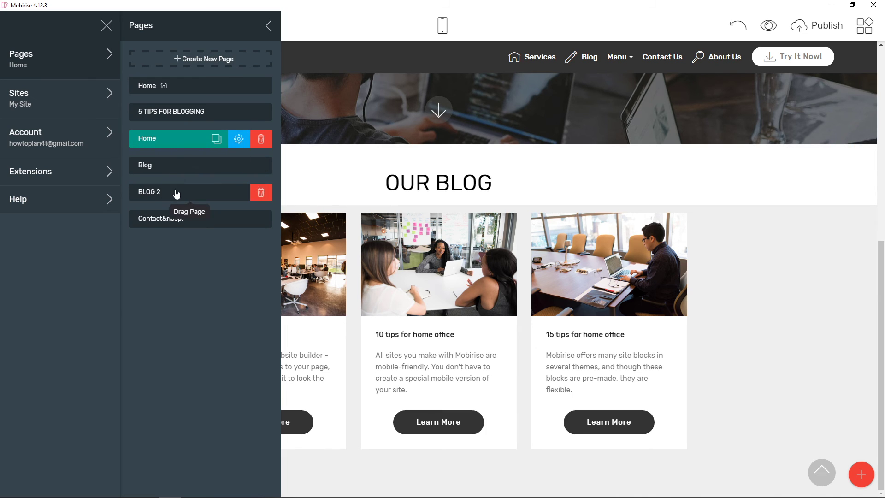
{"action": "left_click", "coordinate": [170, 210]}
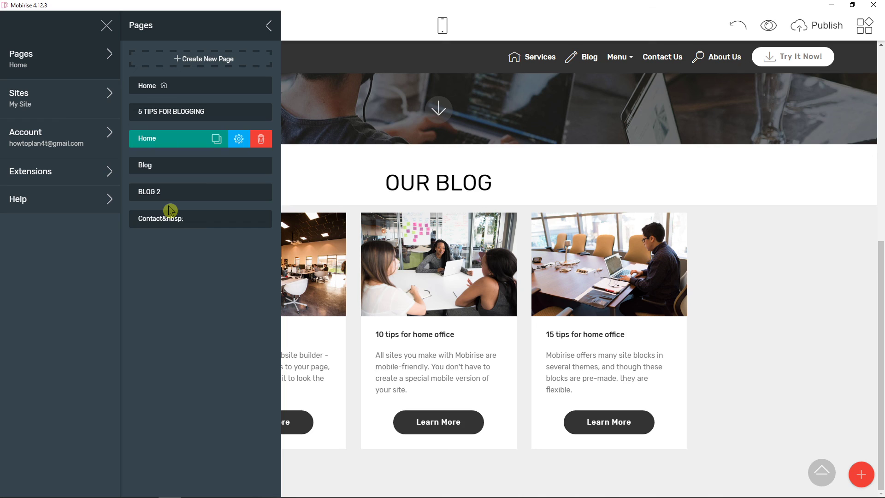
{"action": "left_click", "coordinate": [238, 141]}
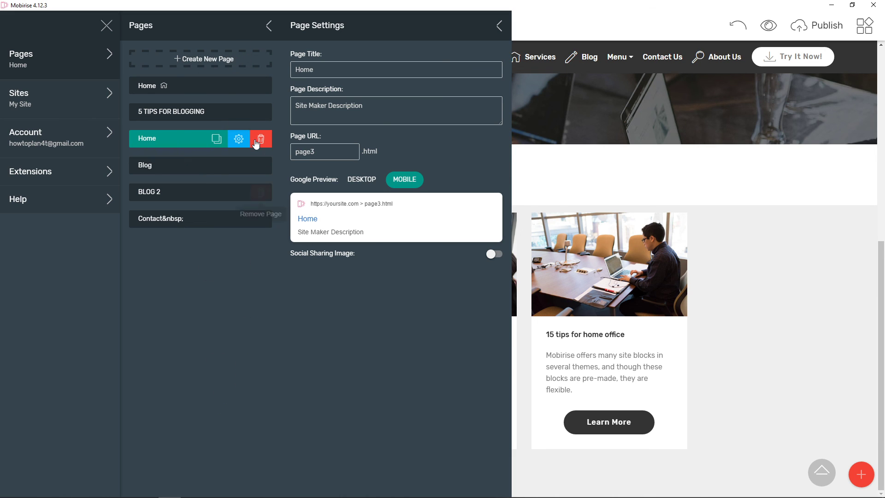
- Save a Home page block as the user block services2_1 and close the panels
{"action": "mouse_move", "coordinate": [829, 205]}
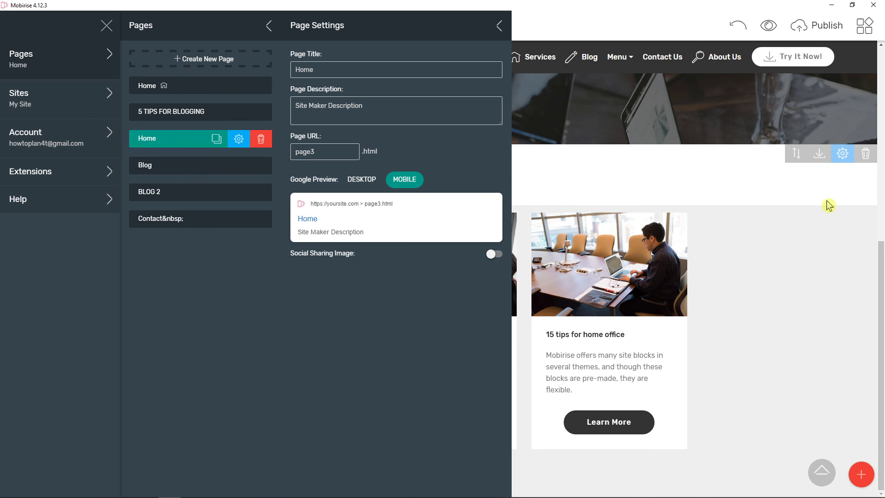
{"action": "left_click", "coordinate": [818, 154]}
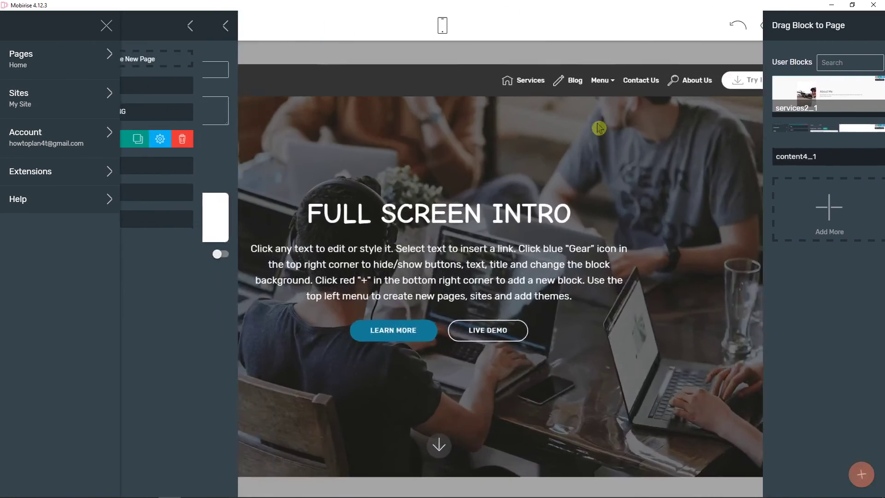
{"action": "left_click", "coordinate": [599, 129]}
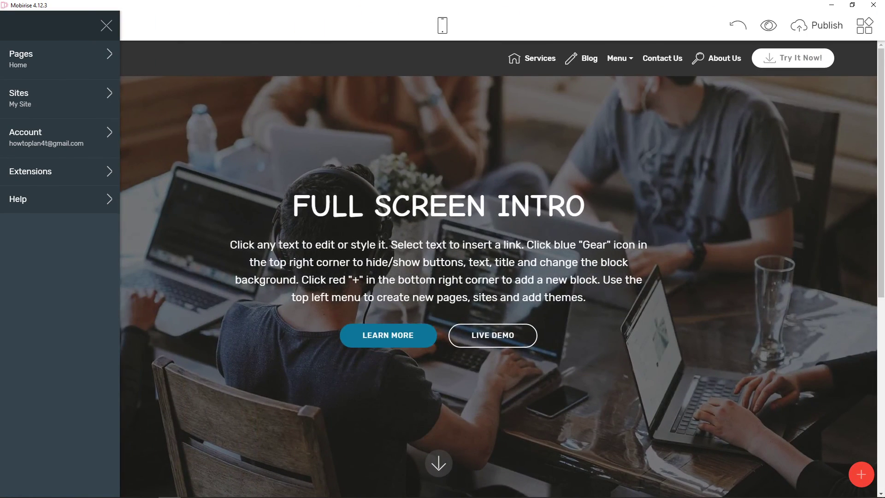